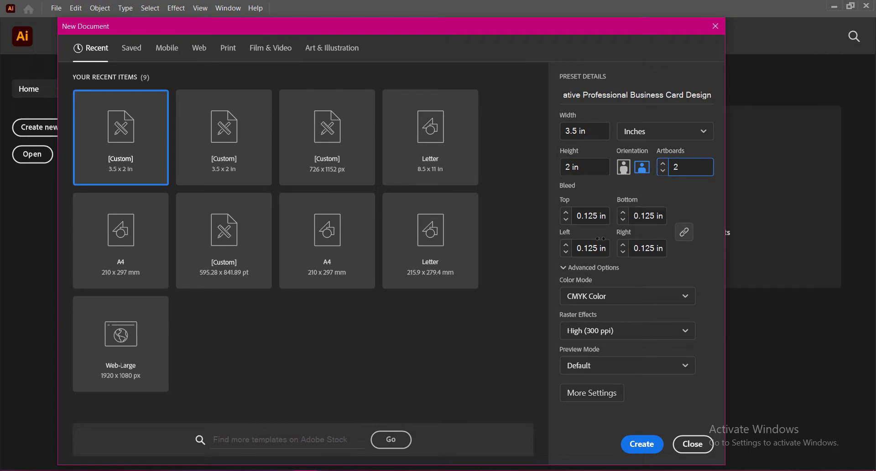
# Create the business card document with its raster effects set to High (300 ppi)
pyautogui.click(609, 332)
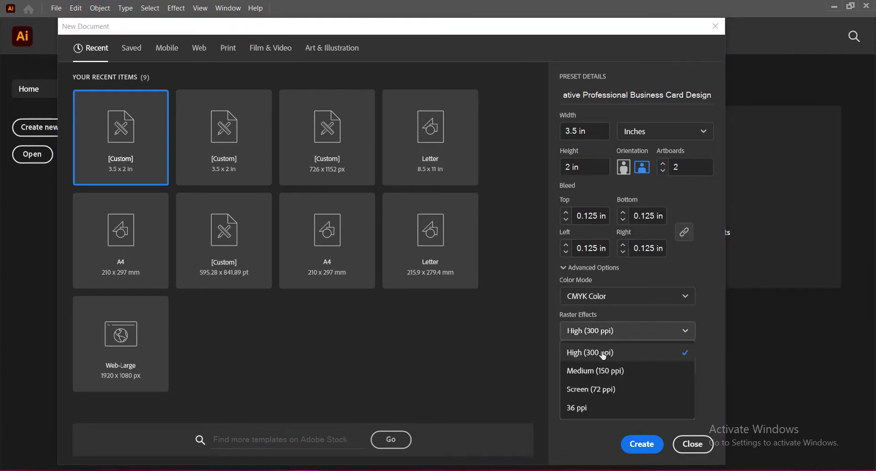
pyautogui.click(603, 355)
pyautogui.click(641, 444)
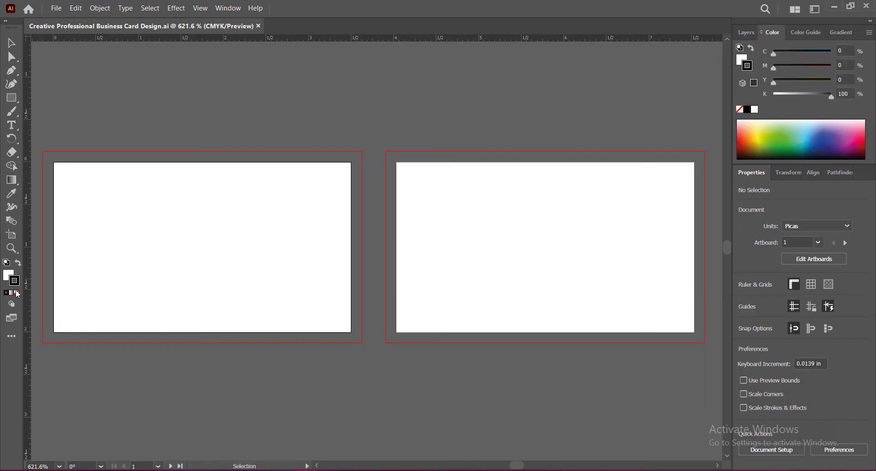
# Draw a rectangle without a stroke over the first artboard's bleed area and resize it to 3.25 by 1.75 in
pyautogui.click(17, 293)
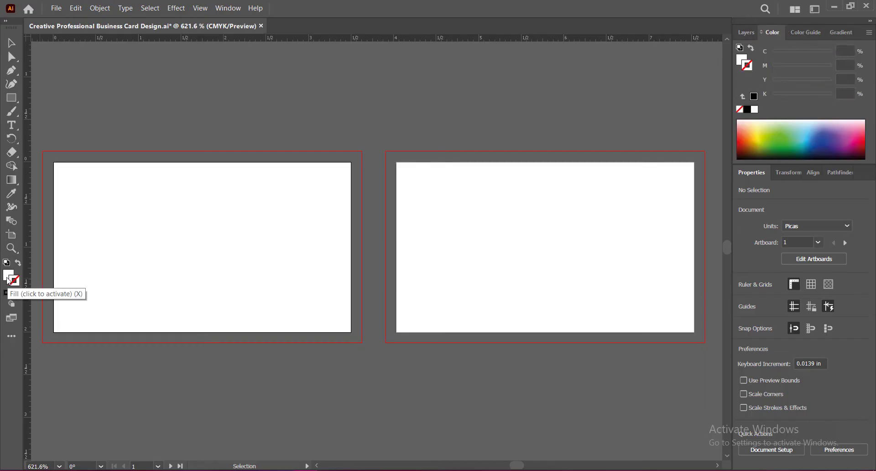
pyautogui.click(11, 98)
pyautogui.moveTo(43, 152); pyautogui.dragTo(362, 342)
pyautogui.click(823, 223)
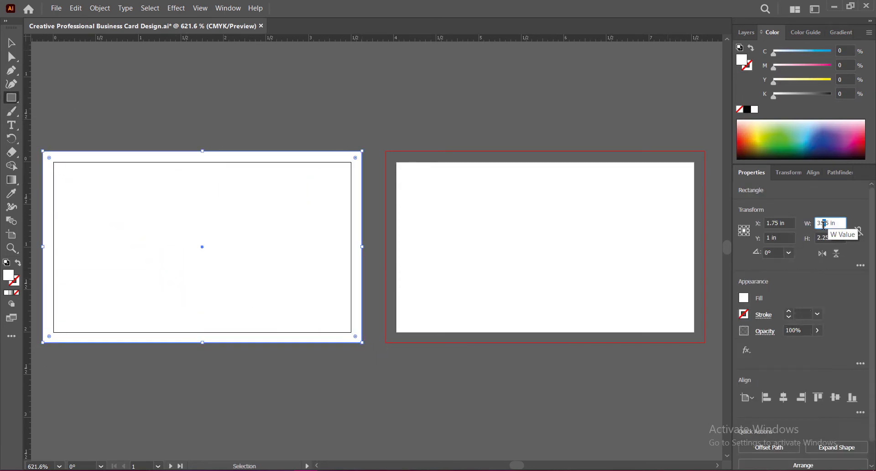
pyautogui.write('2')
pyautogui.moveTo(828, 238); pyautogui.dragTo(812, 238)
pyautogui.write('1.')
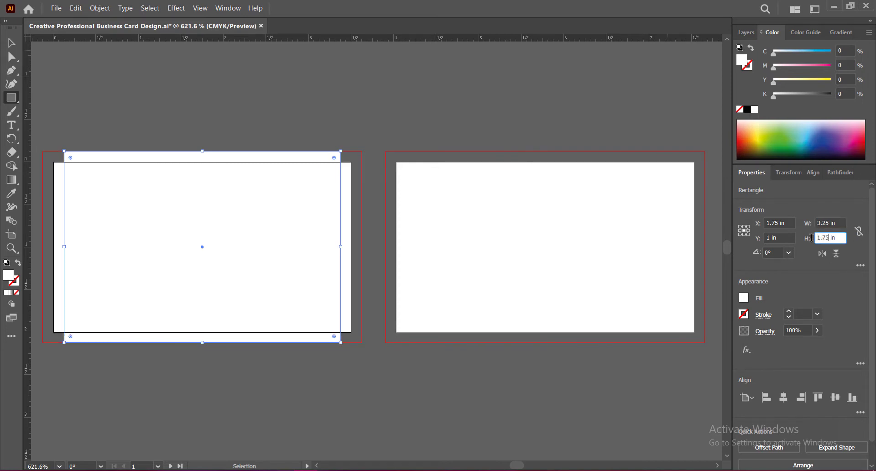
pyautogui.write('75')
pyautogui.press('Return')
# Copy the safe-area rectangle onto the second artboard and turn both rectangles into guides
pyautogui.rightClick(237, 167)
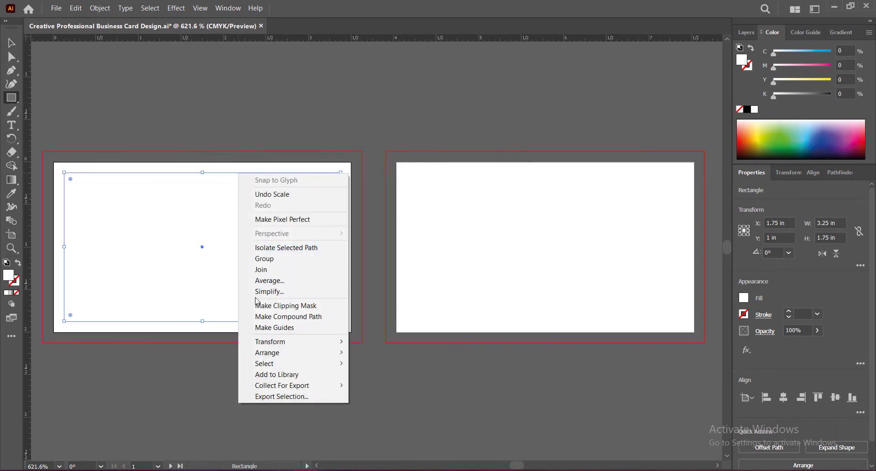
pyautogui.press('Escape')
pyautogui.press('v')
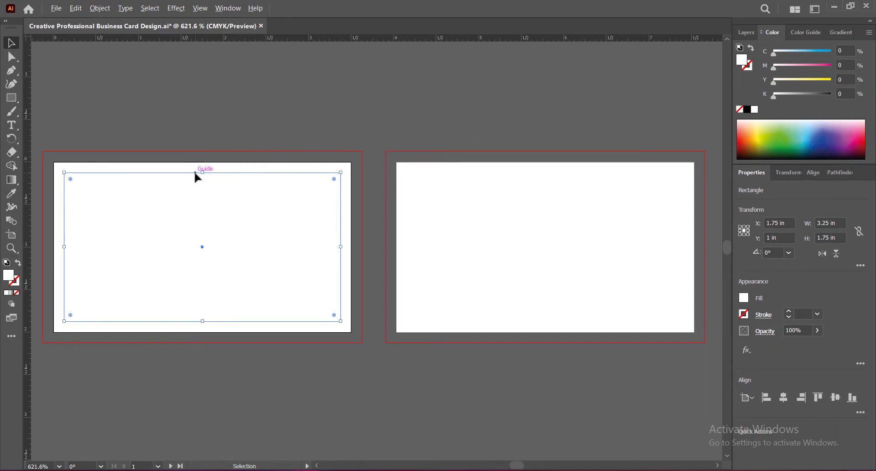
pyautogui.keyDown('alt'); pyautogui.moveTo(195, 174); pyautogui.dragTo(536, 173); pyautogui.keyUp('alt')
pyautogui.click(485, 376)
# Draw a white background rectangle covering the first artboard out to its bleed edges and save the document
pyautogui.click(10, 98)
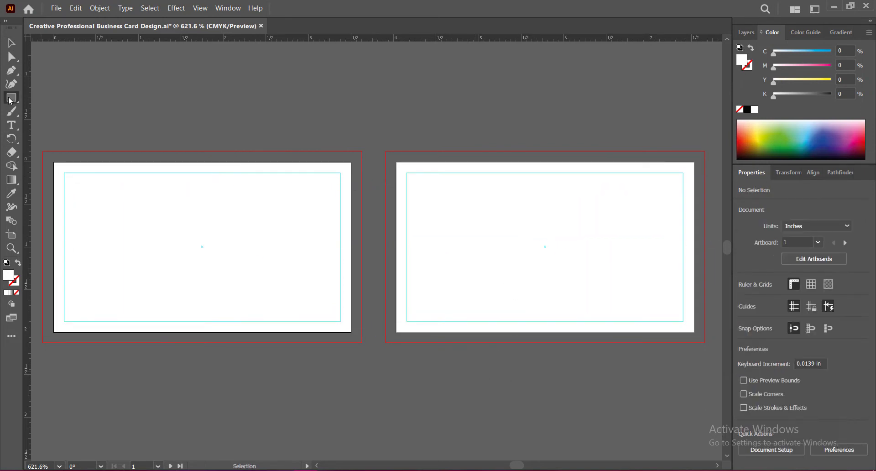
pyautogui.moveTo(42, 151); pyautogui.dragTo(363, 343)
pyautogui.press('v')
pyautogui.click(177, 374)
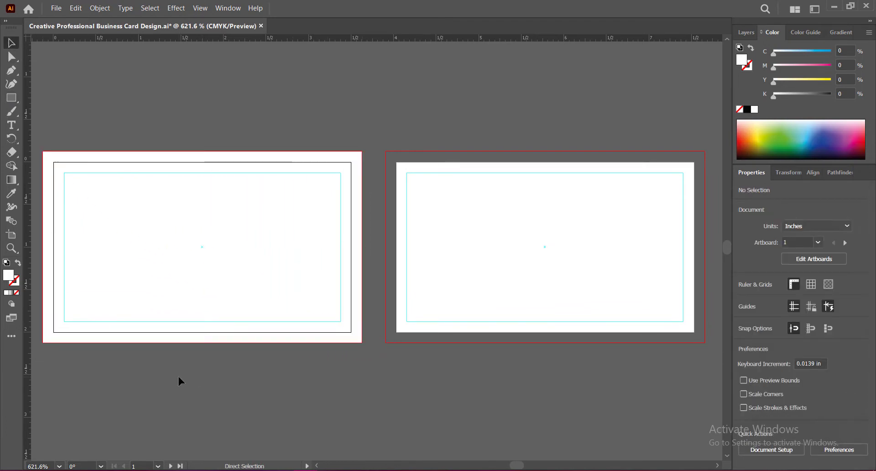
pyautogui.hotkey('ctrl', 's')
# Set the view magnification to 1000% and frame the first artboard
pyautogui.moveTo(232, 374); pyautogui.dragTo(403, 369)
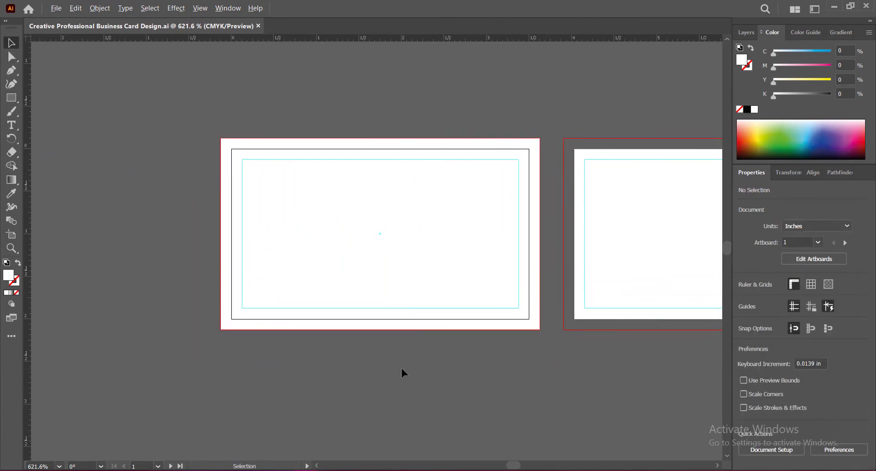
pyautogui.scroll(1, 402, 369)
pyautogui.moveTo(439, 206); pyautogui.dragTo(433, 283)
pyautogui.scroll(1, 442, 269)
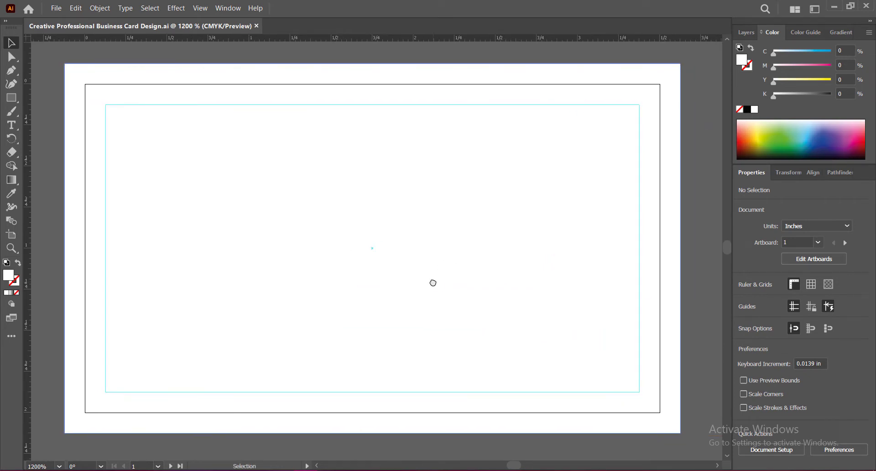
pyautogui.scroll(-1, 421, 252)
pyautogui.click(39, 464)
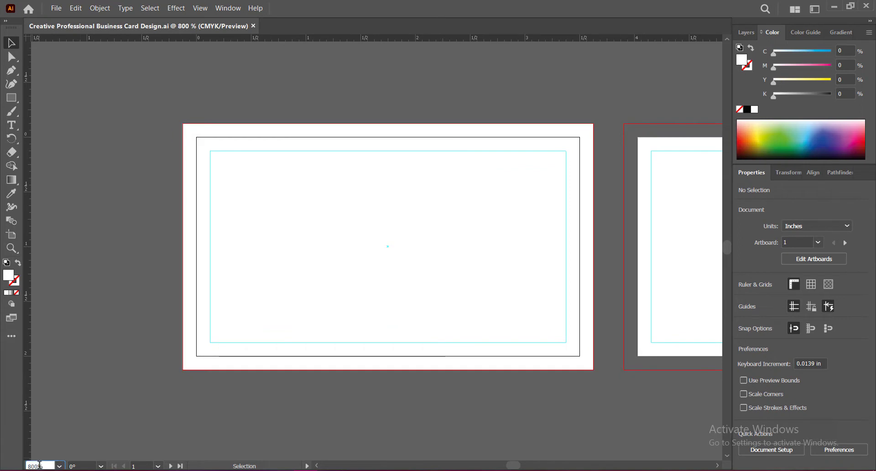
pyautogui.write('100')
pyautogui.press('Return')
pyautogui.click(37, 467)
pyautogui.write('1000')
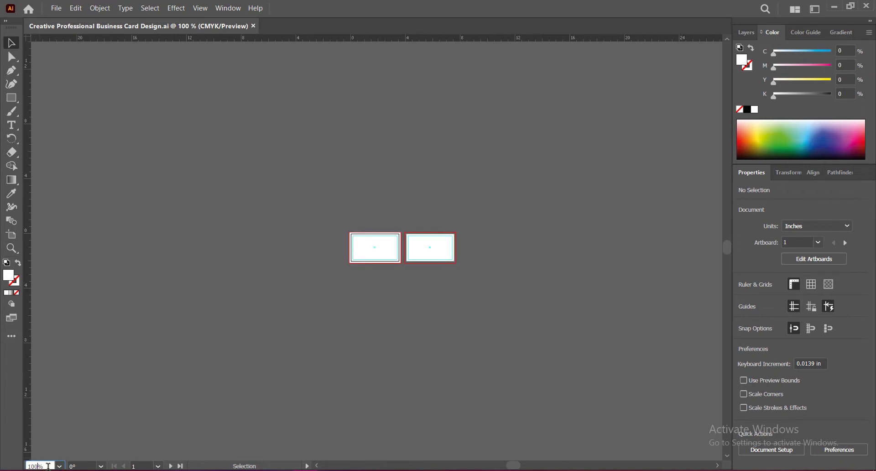
pyautogui.press('Return')
pyautogui.moveTo(424, 297); pyautogui.dragTo(399, 289)
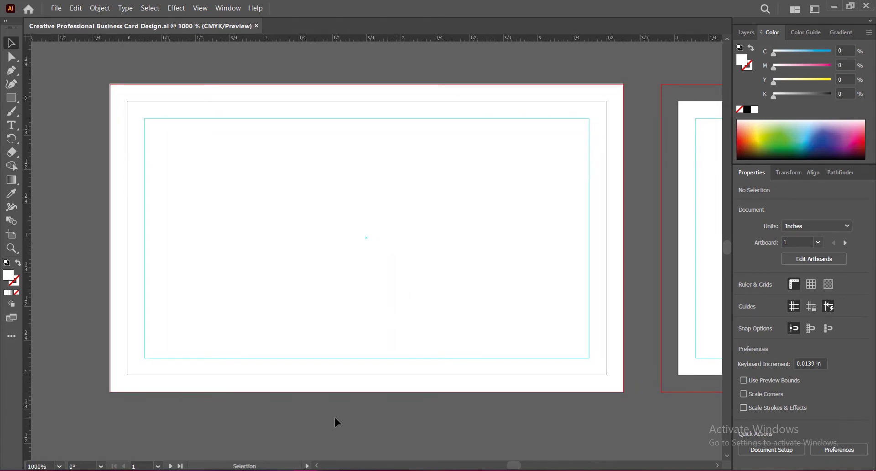
# Draw a rectangle about 2.17 by 2.25 in over the first card's right part, out to the bleed edges, and fill it with near-black 140000
pyautogui.click(13, 98)
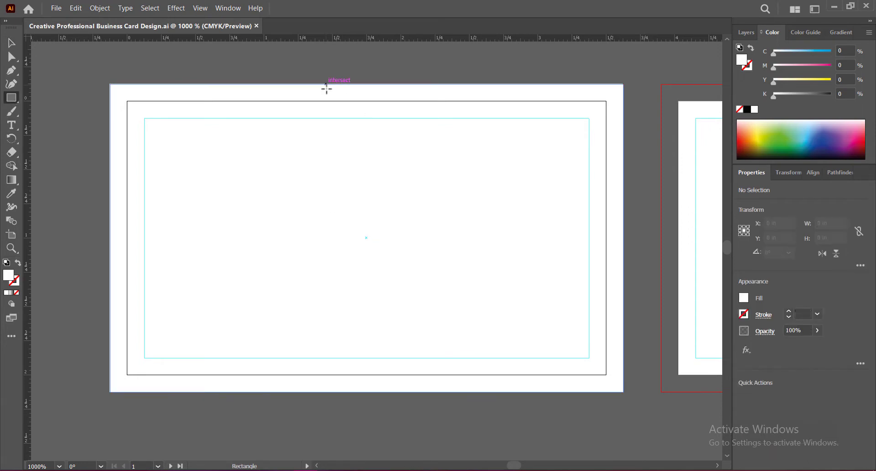
pyautogui.moveTo(326, 83); pyautogui.dragTo(623, 391)
pyautogui.click(12, 44)
pyautogui.doubleClick(8, 275)
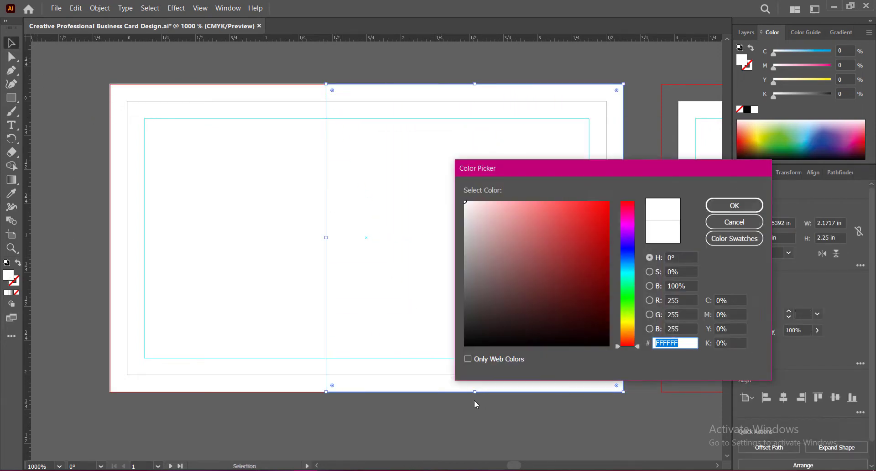
pyautogui.click(608, 331)
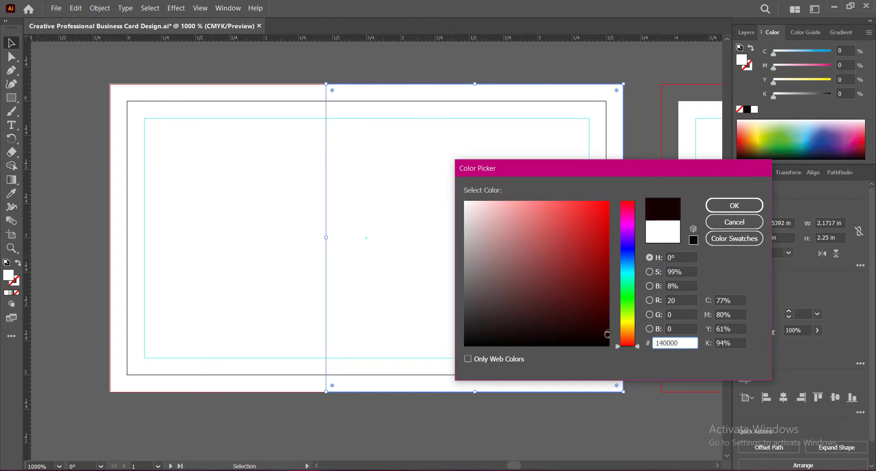
pyautogui.click(720, 205)
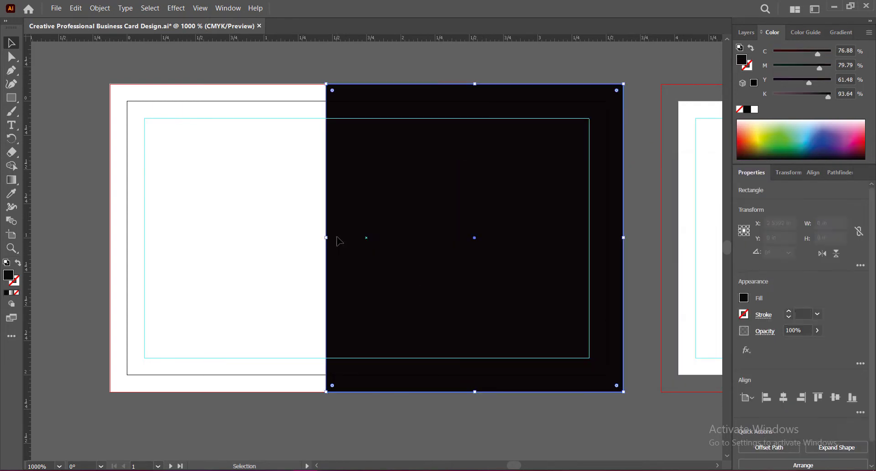
# Narrow the black rectangle from its left edge to about 2 in wide and save the document
pyautogui.moveTo(325, 237); pyautogui.dragTo(349, 241)
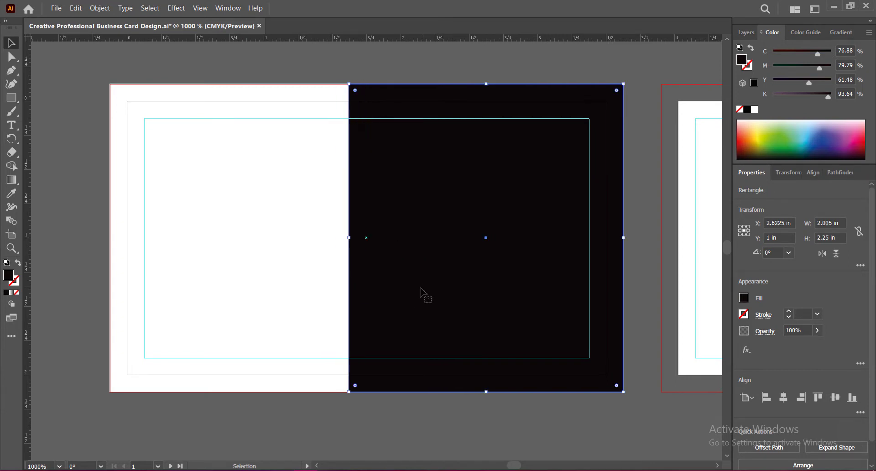
pyautogui.click(444, 421)
pyautogui.hotkey('ctrl', 's')
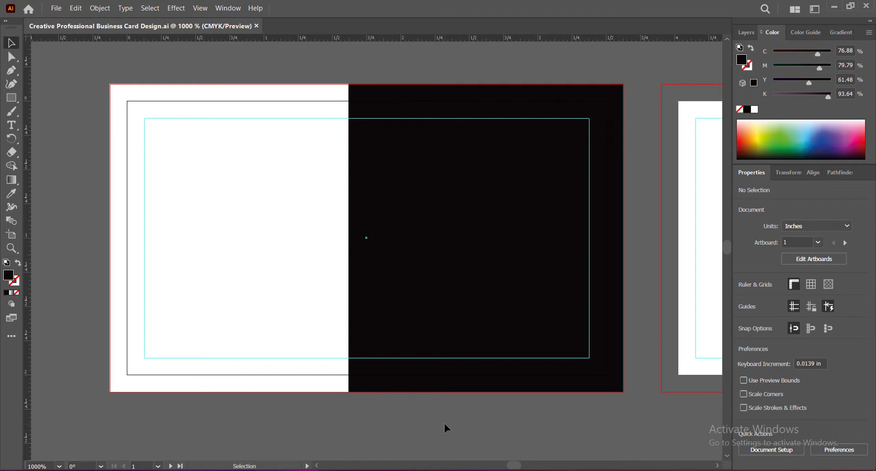
# Draw a small rectangle about 0.64 by 0.24 in on the card's lower white area and fill it dark red
pyautogui.press('m')
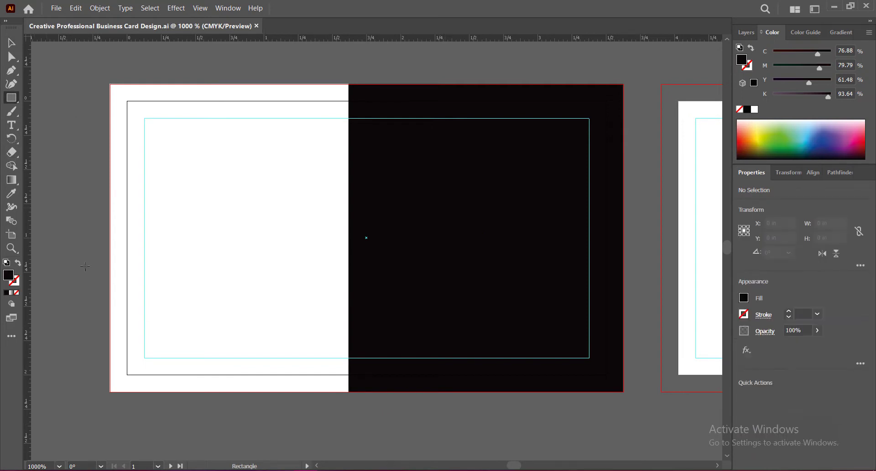
pyautogui.moveTo(149, 290)
pyautogui.mouseDown()
pyautogui.moveTo(217, 325)
pyautogui.moveTo(237, 324)
pyautogui.mouseUp()
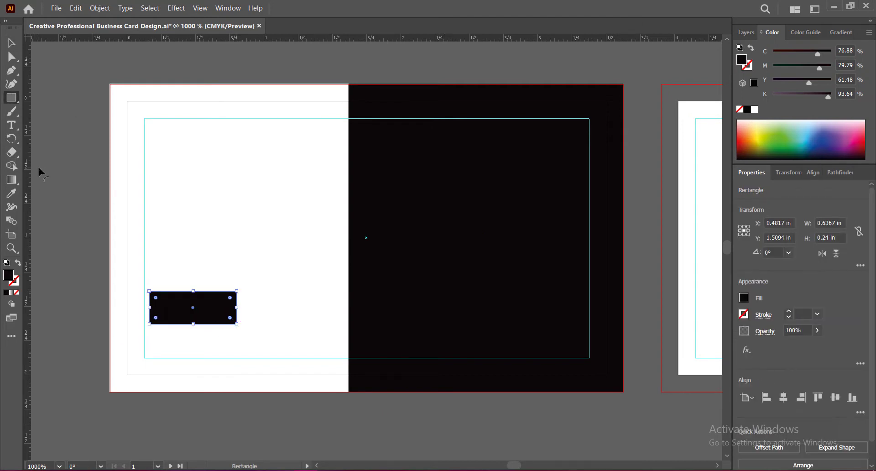
pyautogui.doubleClick(9, 276)
pyautogui.click(608, 301)
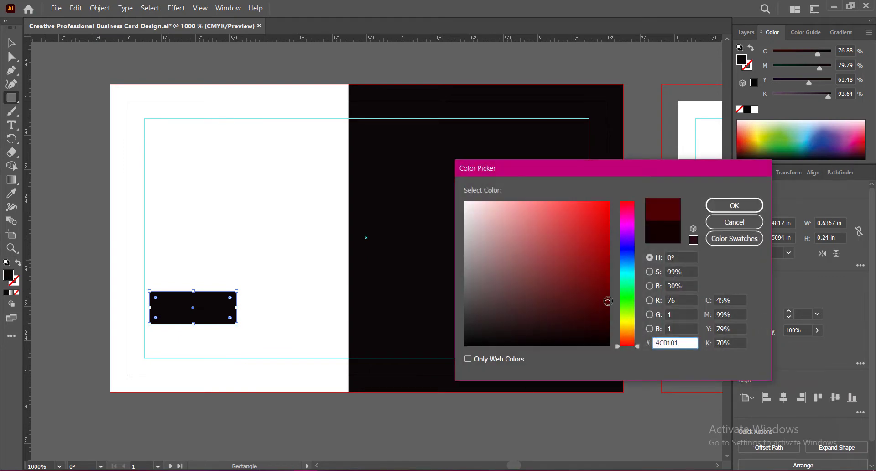
pyautogui.click(608, 277)
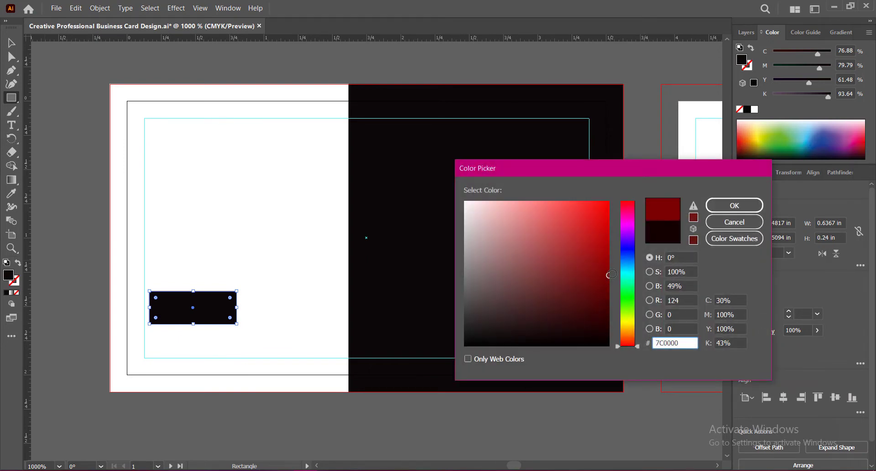
pyautogui.click(734, 205)
# Fit the red rectangle into the card's lower-left bleed corner, enlarging it to about 0.8 by 0.39 in
pyautogui.press('v')
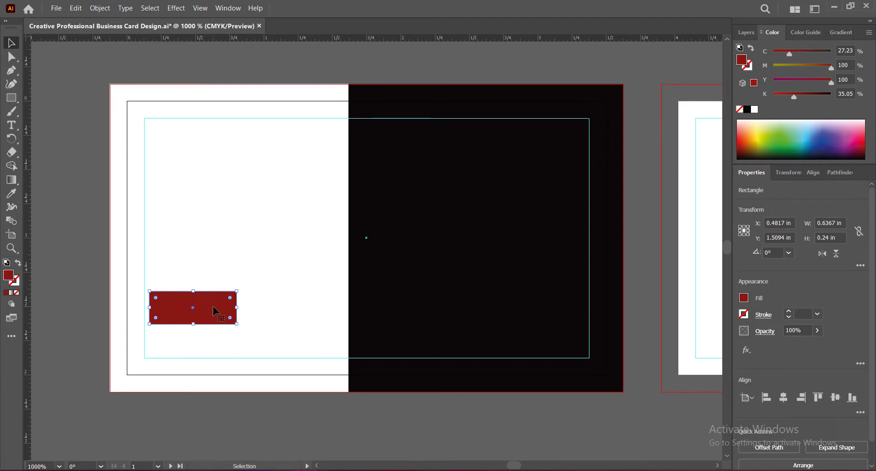
pyautogui.moveTo(213, 310); pyautogui.dragTo(227, 338)
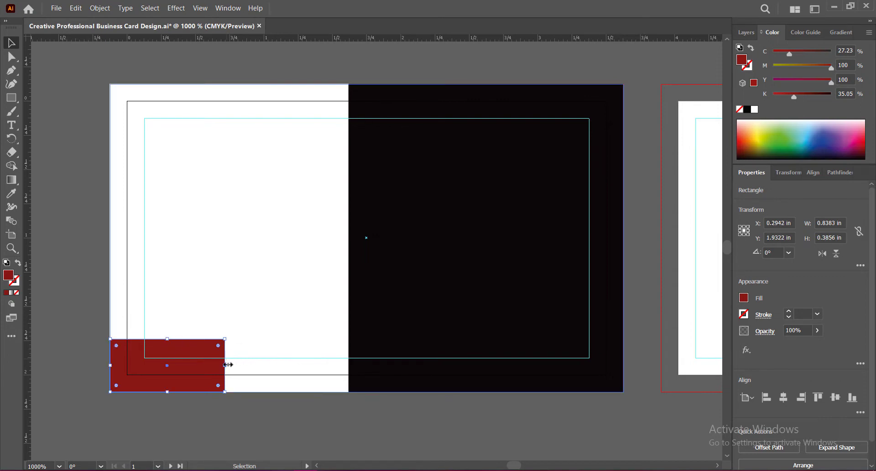
pyautogui.moveTo(227, 365); pyautogui.dragTo(222, 365)
# Slant the red rectangle's right side by moving its upper-right anchor 0.25 in inward, widen the shape to about 0.95 in, and save
pyautogui.press('a')
pyautogui.click(223, 339)
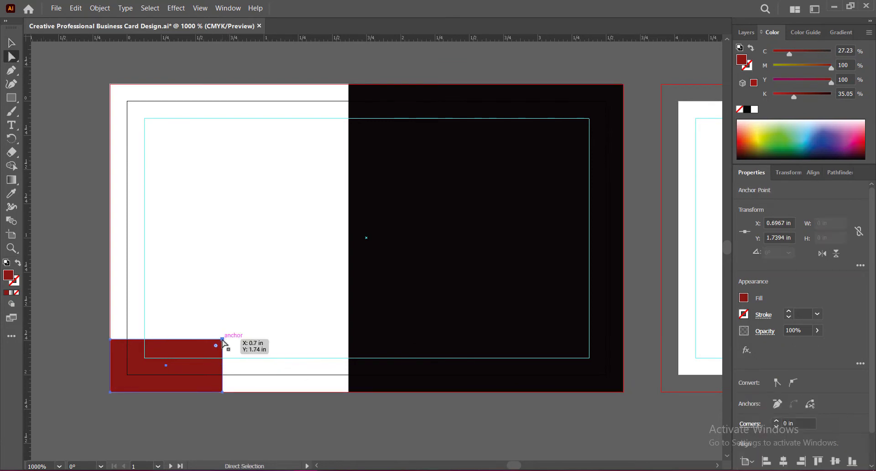
pyautogui.moveTo(222, 340); pyautogui.dragTo(188, 340)
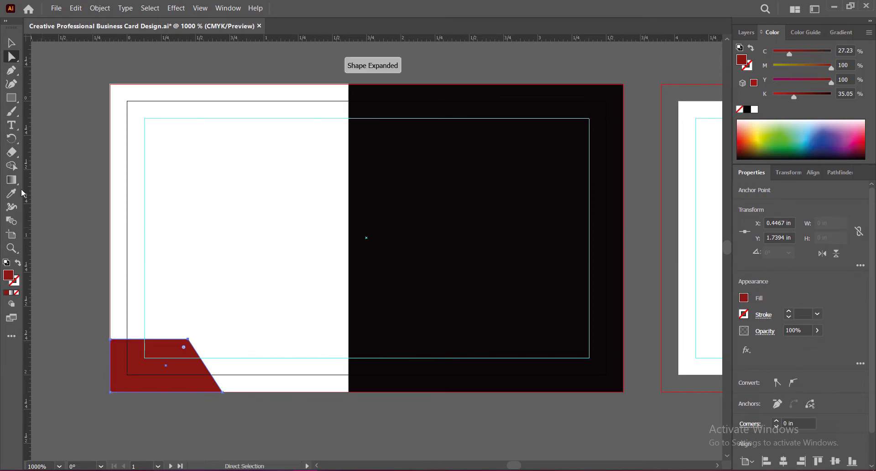
pyautogui.press('v')
pyautogui.moveTo(220, 366); pyautogui.dragTo(240, 365)
pyautogui.click(205, 433)
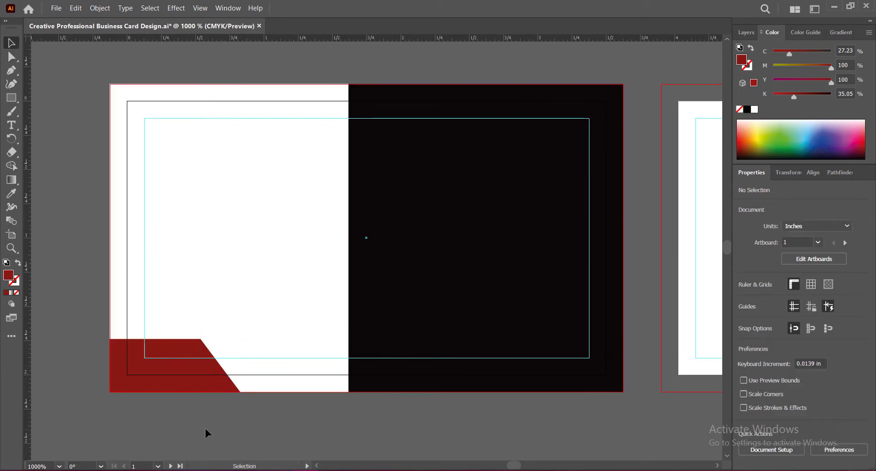
pyautogui.hotkey('ctrl', 's')
# Duplicate the slanted red shape onto the black area and open the Rotate settings for the copy
pyautogui.click(180, 356)
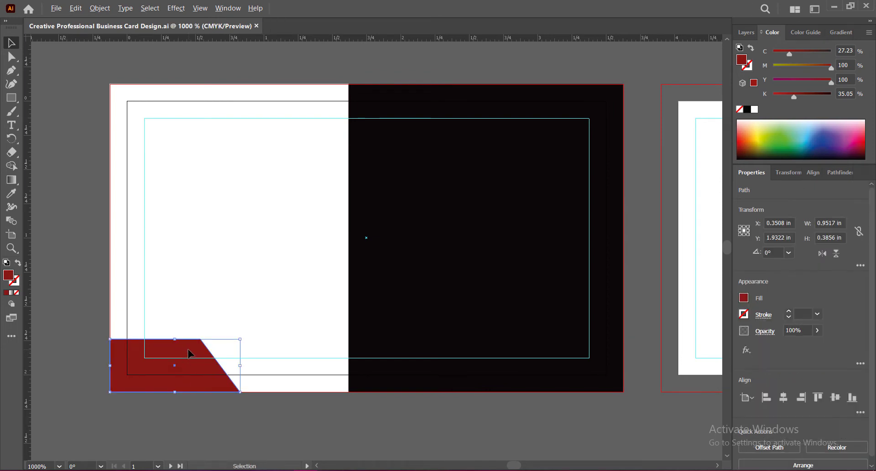
pyautogui.moveTo(190, 354); pyautogui.dragTo(448, 191)
pyautogui.rightClick(453, 204)
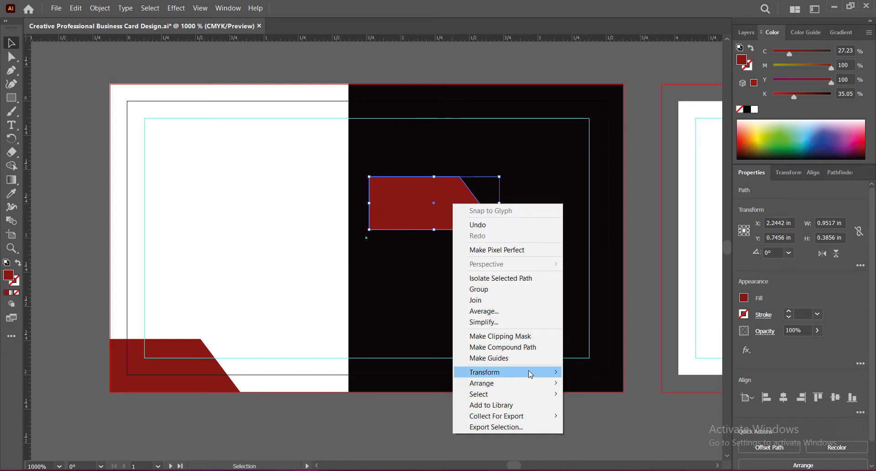
pyautogui.moveTo(534, 373)
pyautogui.click(591, 399)
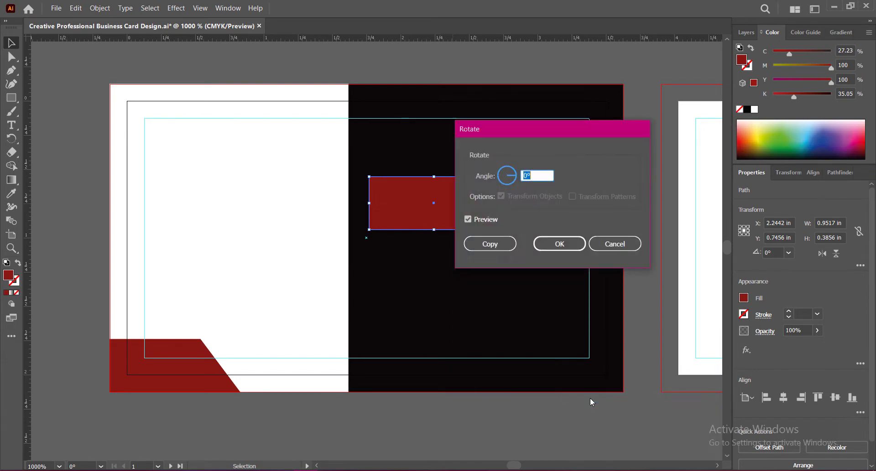
# Try rotating the red copy by 270° with the preview enabled
pyautogui.moveTo(514, 174); pyautogui.dragTo(507, 184)
pyautogui.click(527, 176)
pyautogui.write('270')
pyautogui.click(469, 220)
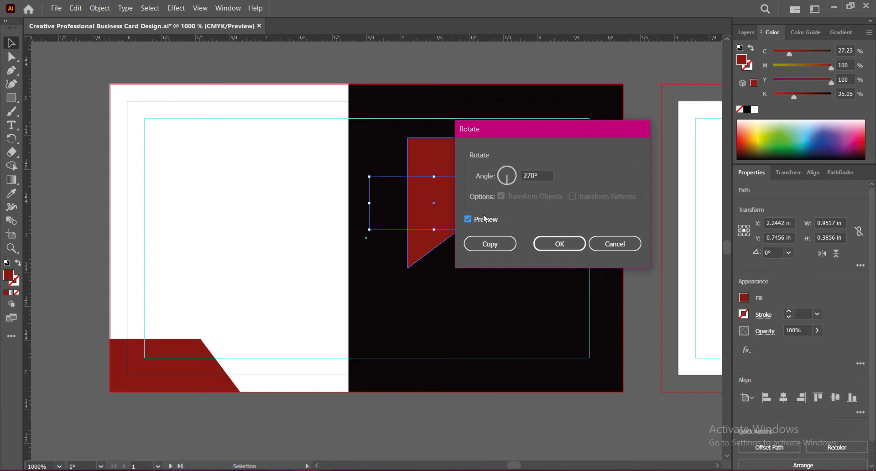
# Rotate the red copy on the black area by 180° and apply the rotation
pyautogui.click(509, 184)
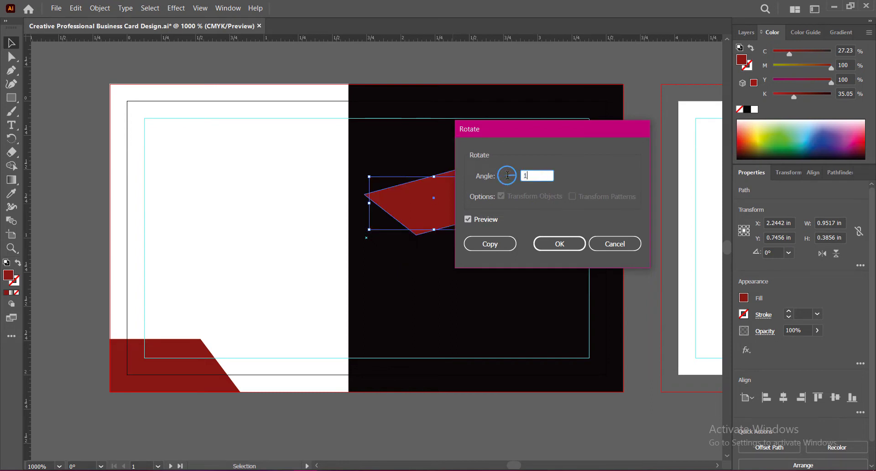
pyautogui.click(469, 220)
pyautogui.moveTo(493, 130); pyautogui.dragTo(560, 125)
pyautogui.click(535, 217)
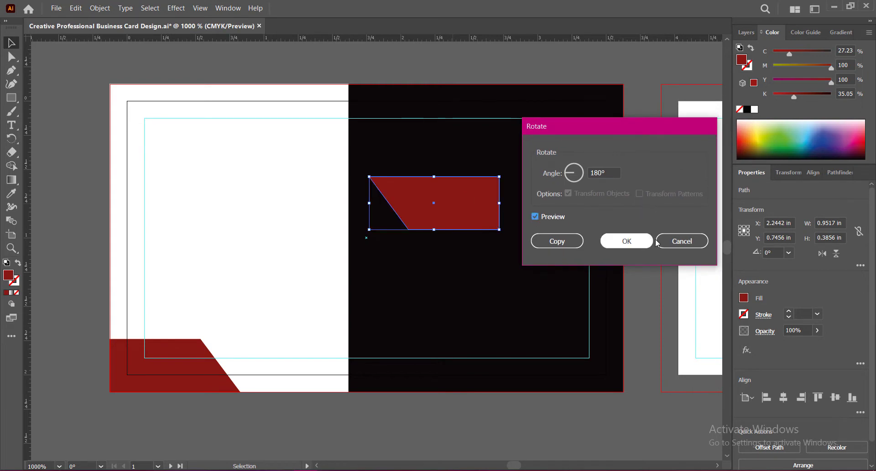
pyautogui.click(641, 241)
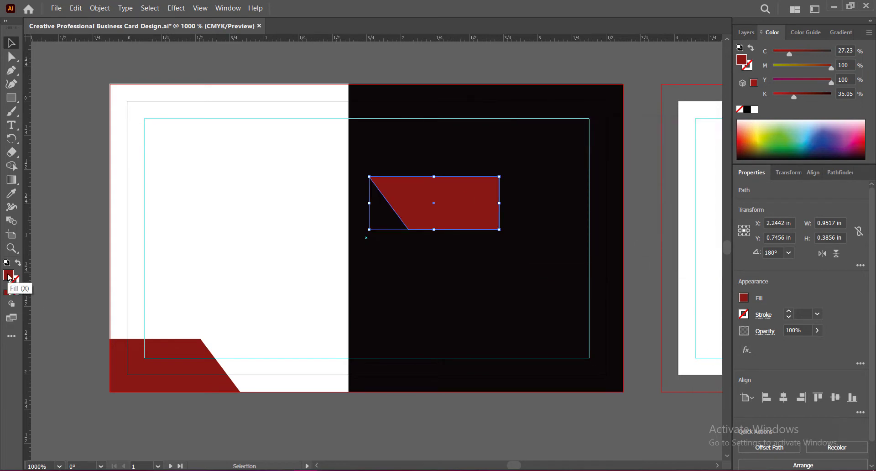
# Recolor the rotated copy white by sampling the card background, fit it into the card's upper-right bleed corner, and save
pyautogui.click(12, 193)
pyautogui.click(212, 217)
pyautogui.press('v')
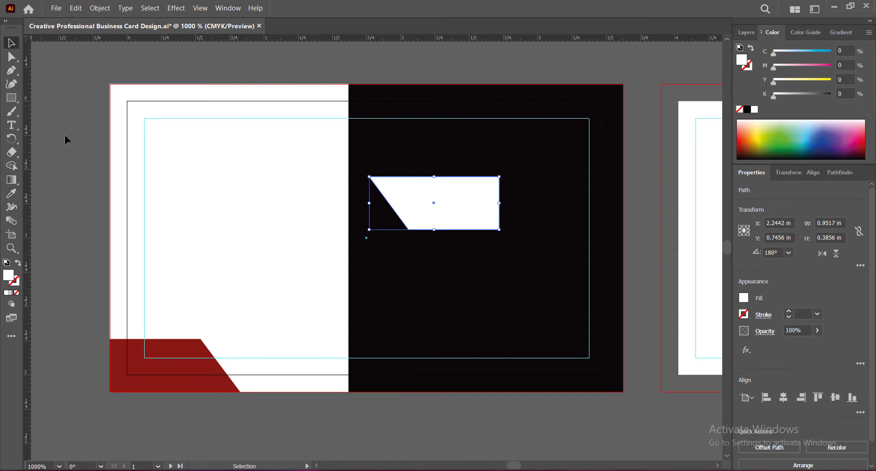
pyautogui.moveTo(467, 216); pyautogui.dragTo(591, 124)
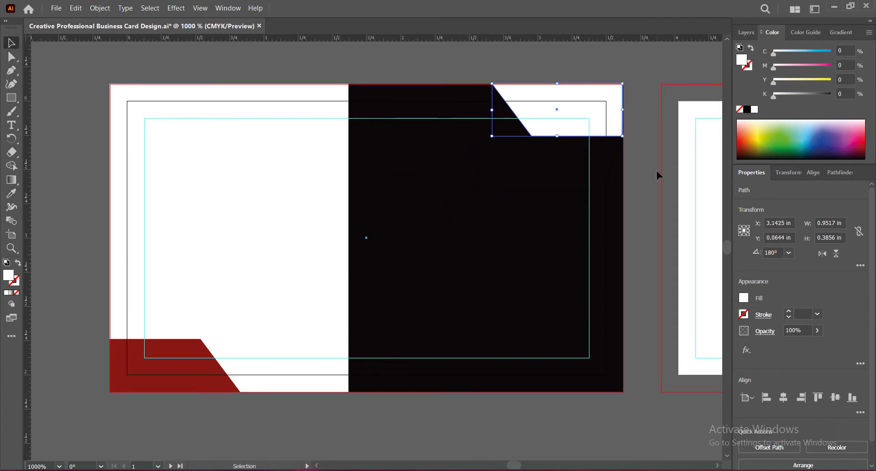
pyautogui.click(637, 183)
pyautogui.hotkey('ctrl', 's')
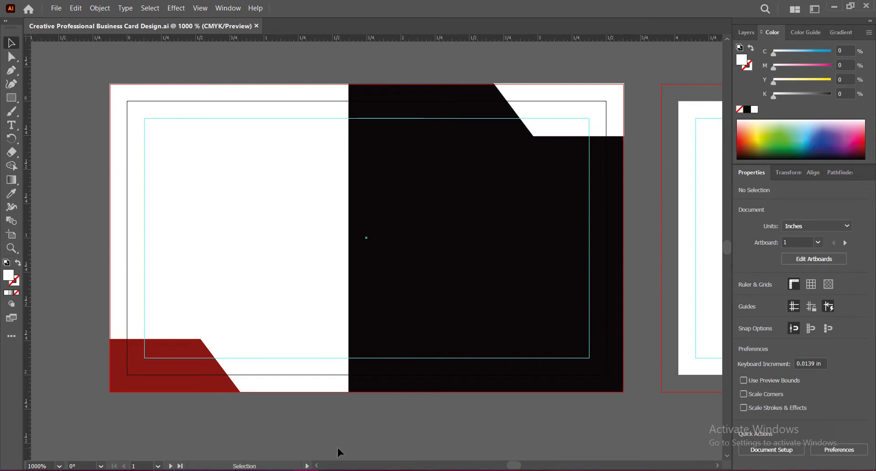
# Draw a thin vertical rectangle about 0.07 by 0.82 in on the black area and fill it with the corner shape's red
pyautogui.click(11, 98)
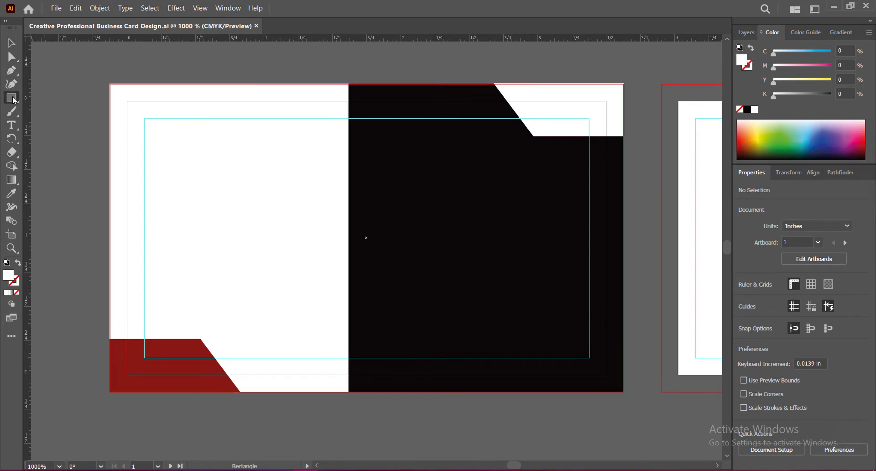
pyautogui.moveTo(395, 155); pyautogui.dragTo(405, 266)
pyautogui.press('i')
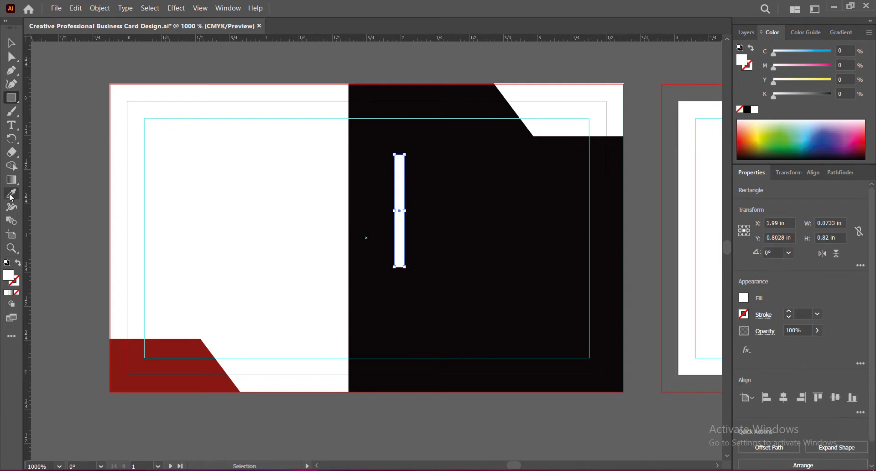
pyautogui.click(180, 351)
pyautogui.click(13, 44)
# Center the red bar on the white-black dividing edge at the upper bleed line and duplicate it down to the lower bleed line
pyautogui.click(417, 409)
pyautogui.moveTo(401, 232); pyautogui.dragTo(351, 164)
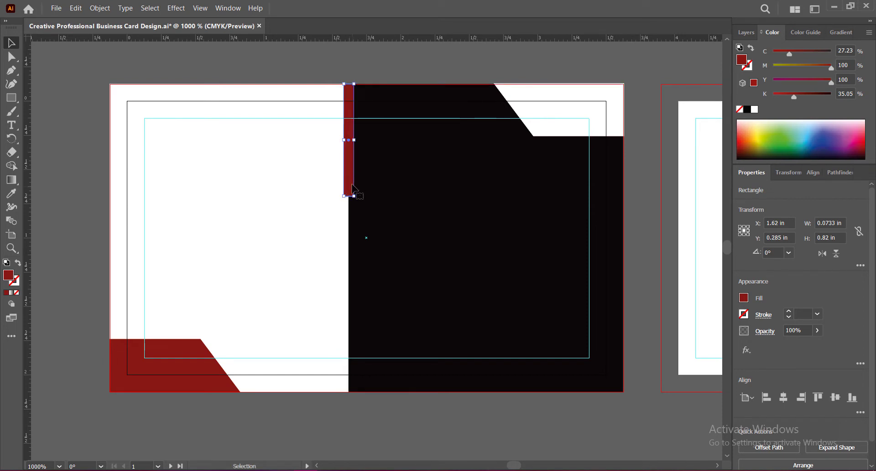
pyautogui.moveTo(350, 177); pyautogui.dragTo(348, 358)
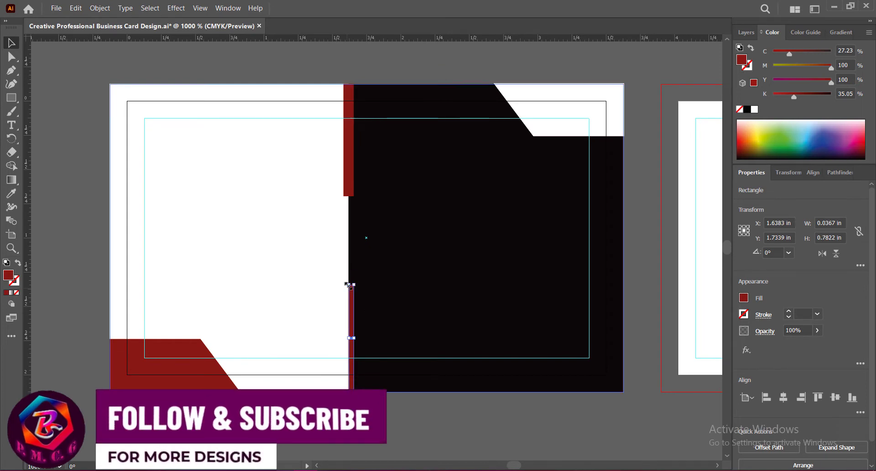
# Set both divider bars' heights to 0.6 in, keeping their outer ends on the bleed lines, and save
pyautogui.doubleClick(824, 240)
pyautogui.write('60')
pyautogui.press('Return')
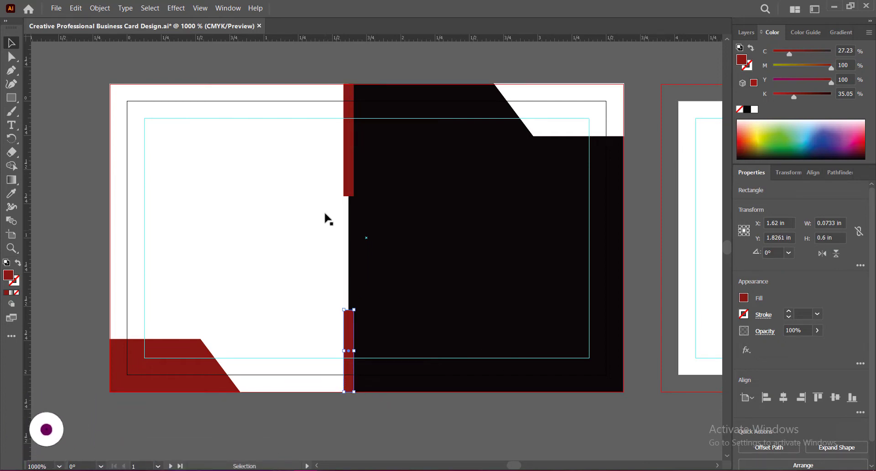
pyautogui.click(348, 159)
pyautogui.doubleClick(828, 239)
pyautogui.write('60')
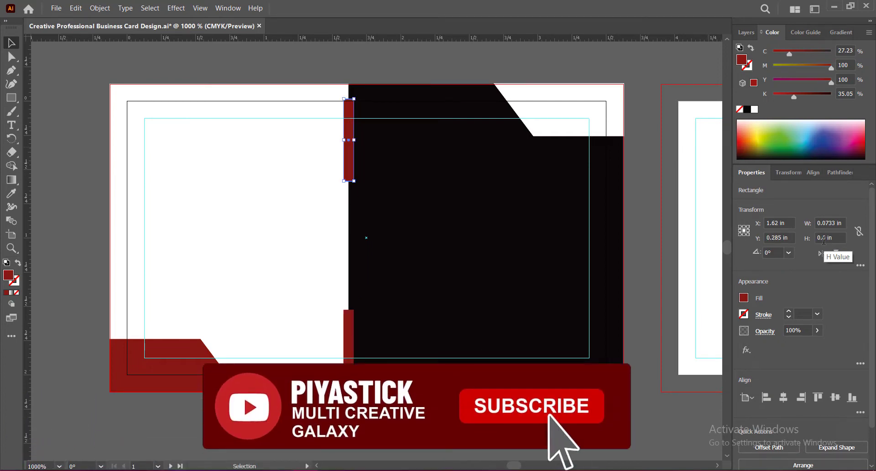
pyautogui.press('Return')
pyautogui.click(639, 301)
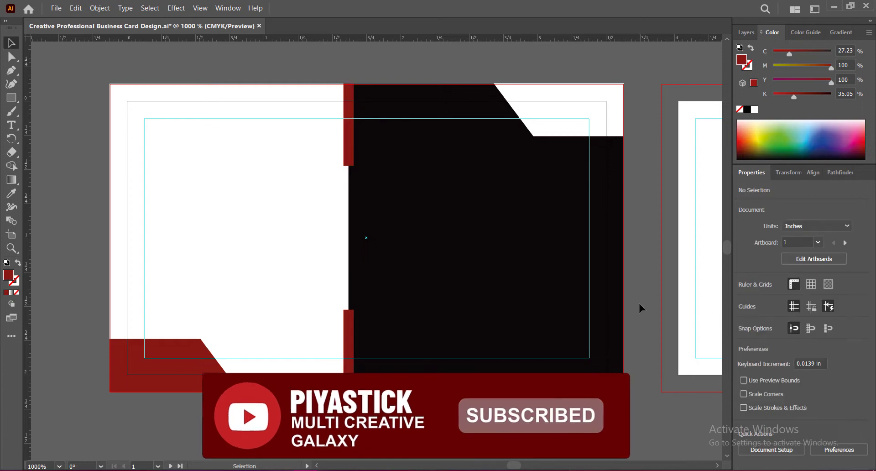
pyautogui.hotkey('ctrl', 's')
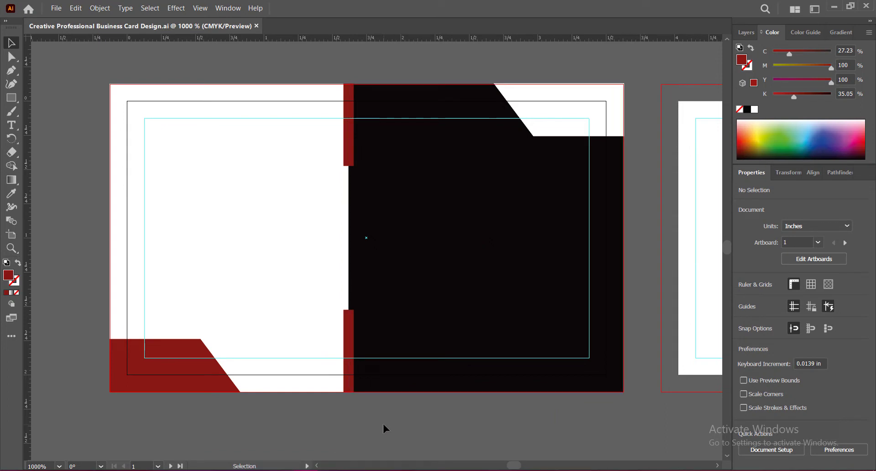
# Duplicate the upper divider bar into the card's upper-left bleed corner, making the copy 0.055 in wide and 0.9 in tall
pyautogui.click(350, 153)
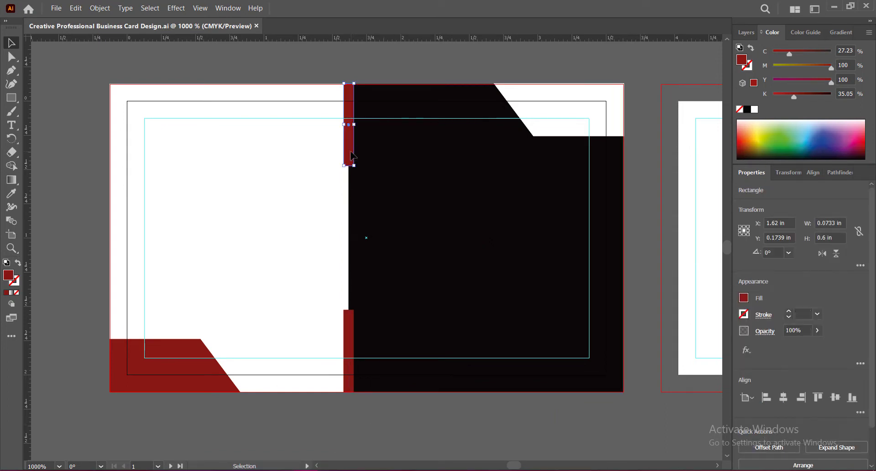
pyautogui.moveTo(347, 156); pyautogui.dragTo(118, 124)
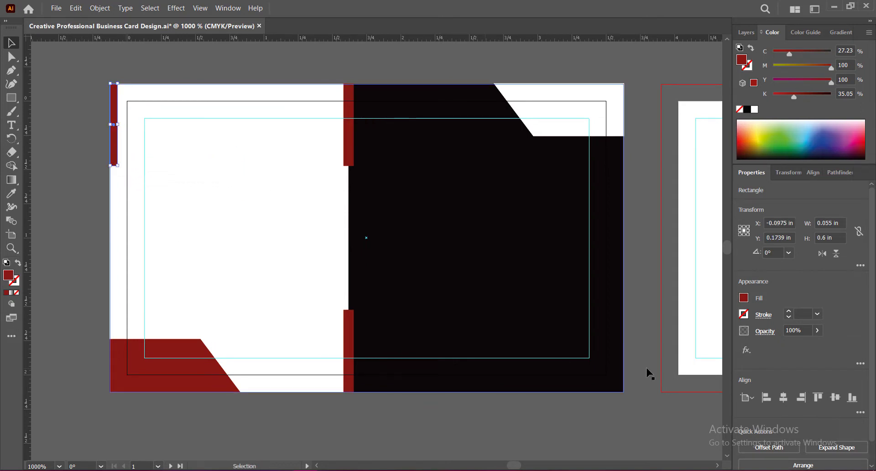
pyautogui.click(827, 235)
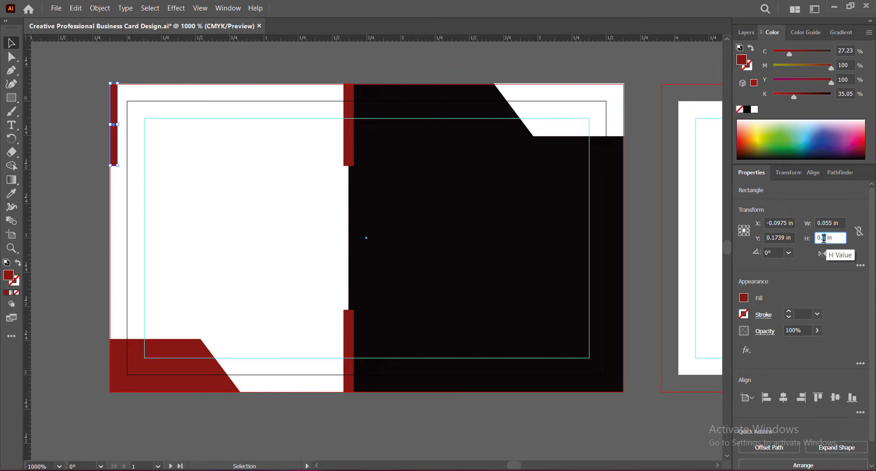
pyautogui.write('0.9')
pyautogui.press('Return')
pyautogui.press('Down')
pyautogui.press('Down')
pyautogui.press('Down')
pyautogui.press('Down')
pyautogui.press('Down')
pyautogui.press('Down')
pyautogui.press('Down')
pyautogui.press('Down')
pyautogui.press('Down')
pyautogui.press('Down')
pyautogui.press('Down')
pyautogui.press('Down')
pyautogui.press('Down')
pyautogui.press('Down')
pyautogui.press('Down')
pyautogui.press('Down')
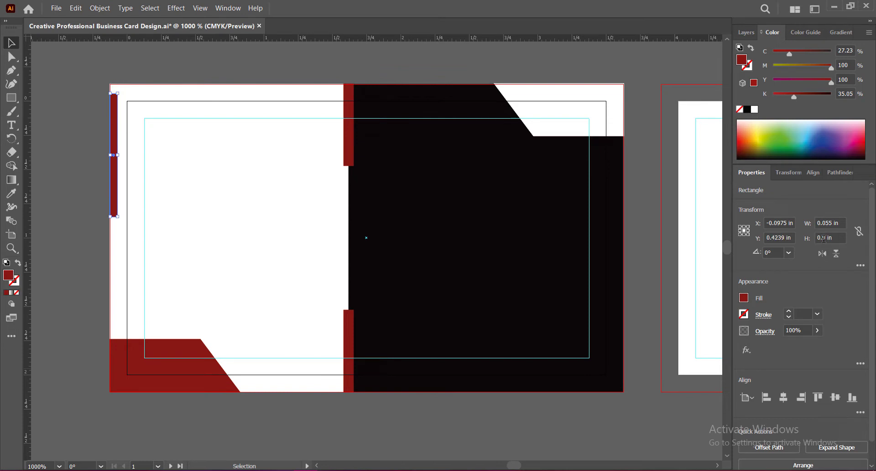
pyautogui.press('Up')
pyautogui.press('Up')
pyautogui.press('Up')
pyautogui.press('Up')
pyautogui.press('Up')
# Try heights of 0.11, 11 and 0.9 in for the left-edge bar
pyautogui.doubleClick(824, 238)
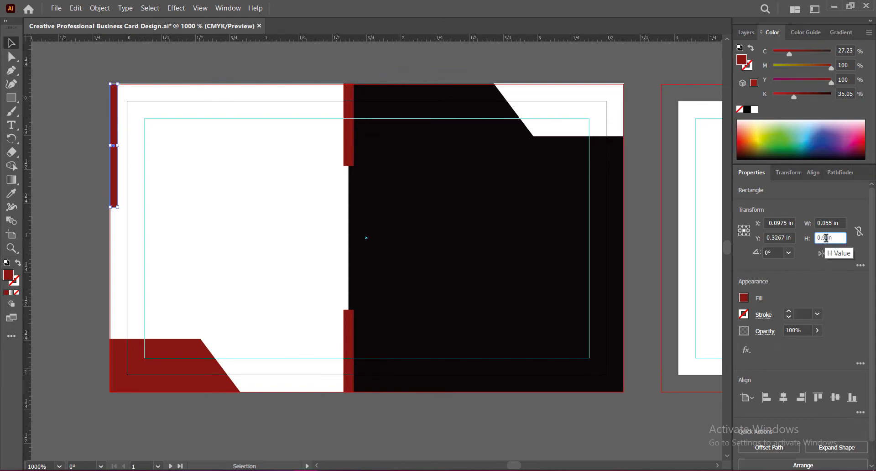
pyautogui.write('11')
pyautogui.press('Return')
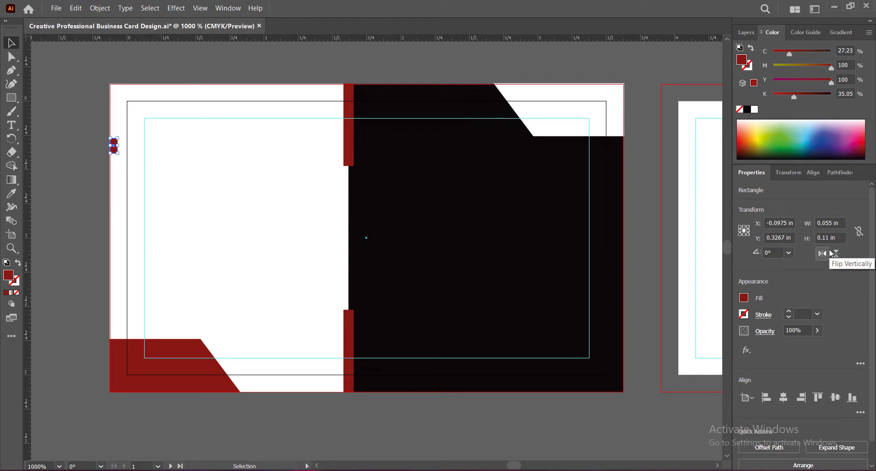
pyautogui.doubleClick(824, 238)
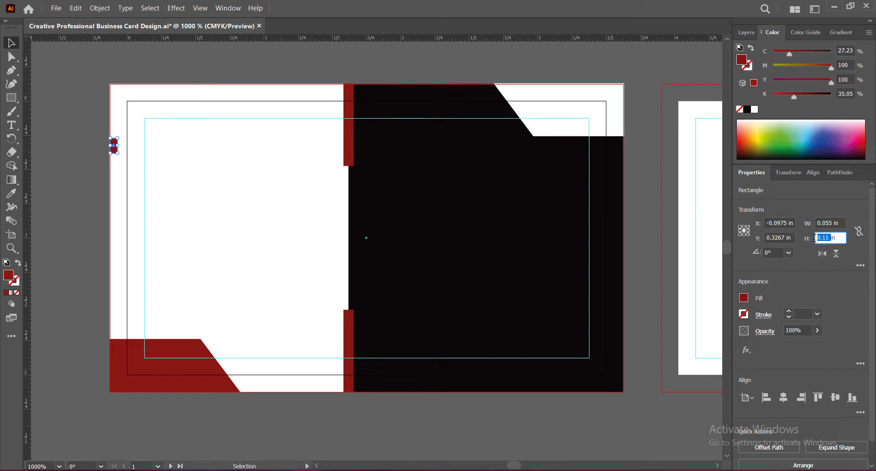
pyautogui.write('11')
pyautogui.press('Return')
pyautogui.doubleClick(818, 238)
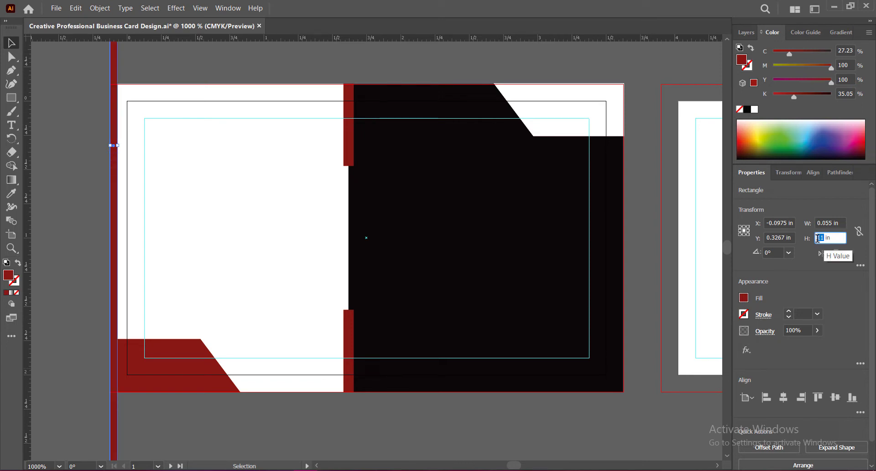
pyautogui.write('0.9')
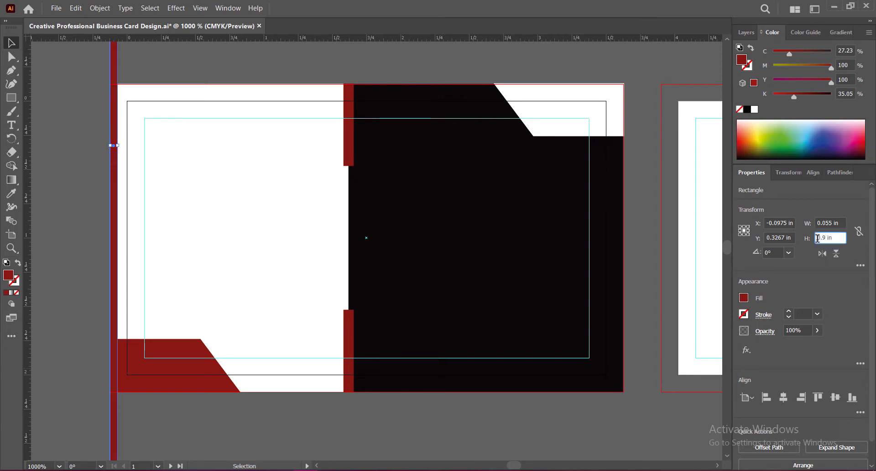
pyautogui.press('Return')
pyautogui.click(823, 238)
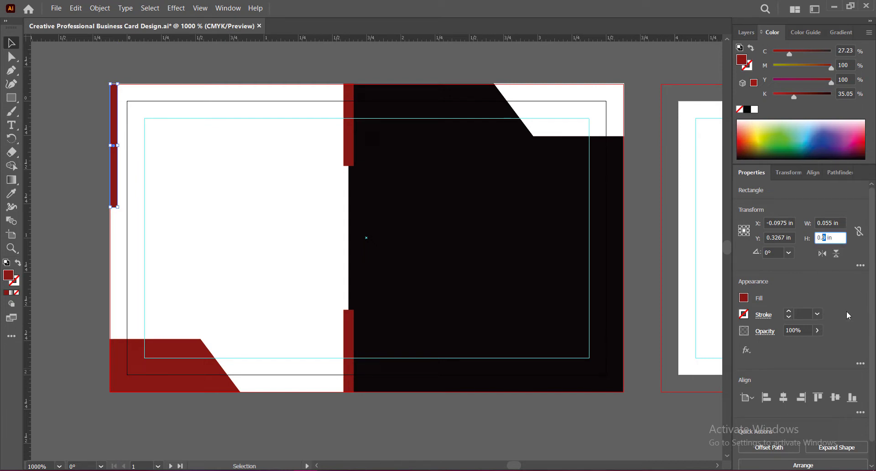
pyautogui.write('1')
pyautogui.press('Return')
# Set the left-edge bar's height to 0.99 in and align its upper end with the bleed line
pyautogui.moveTo(827, 237); pyautogui.dragTo(823, 239)
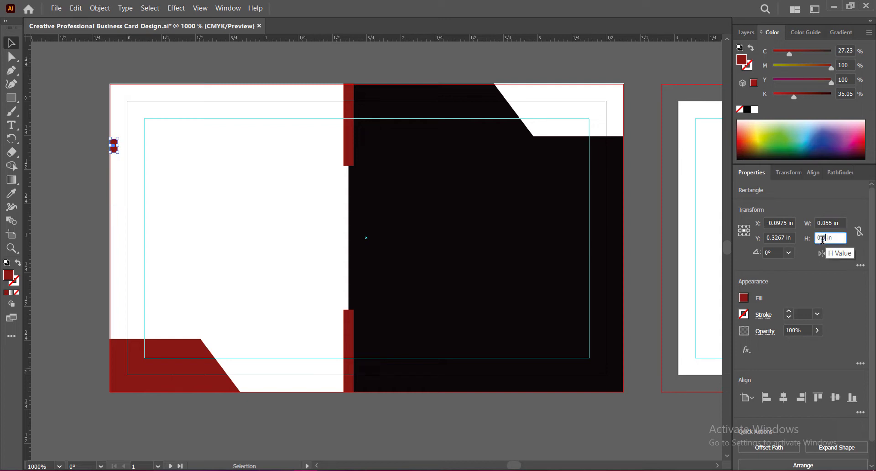
pyautogui.write('99')
pyautogui.press('Return')
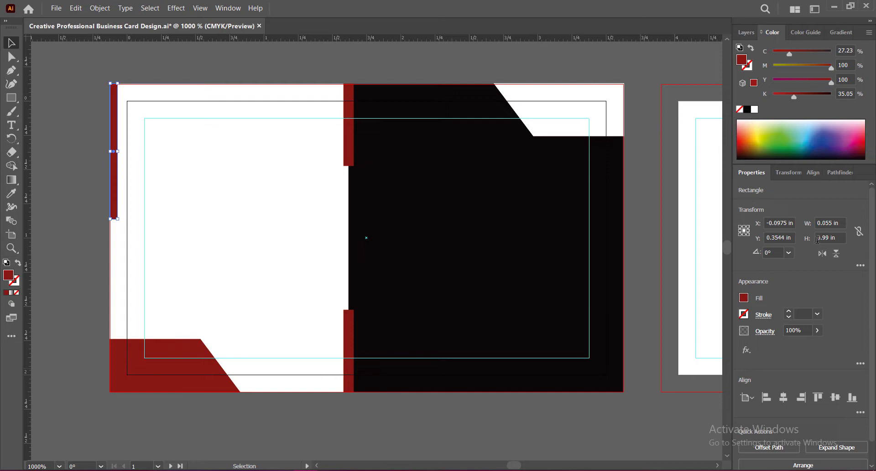
# Duplicate the left-edge bar and fit the copy into the card's lower-right bleed corner
pyautogui.moveTo(119, 193); pyautogui.dragTo(546, 286)
pyautogui.moveTo(542, 226); pyautogui.dragTo(623, 306)
pyautogui.press('Left')
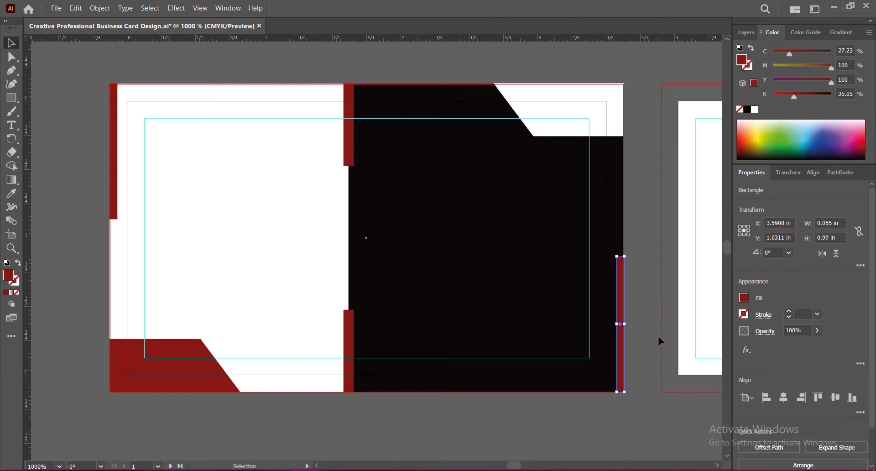
pyautogui.press('Down')
# Recolor the lower-right bar white by sampling the card background and save the document
pyautogui.press('i')
pyautogui.click(322, 173)
pyautogui.press('v')
pyautogui.click(635, 420)
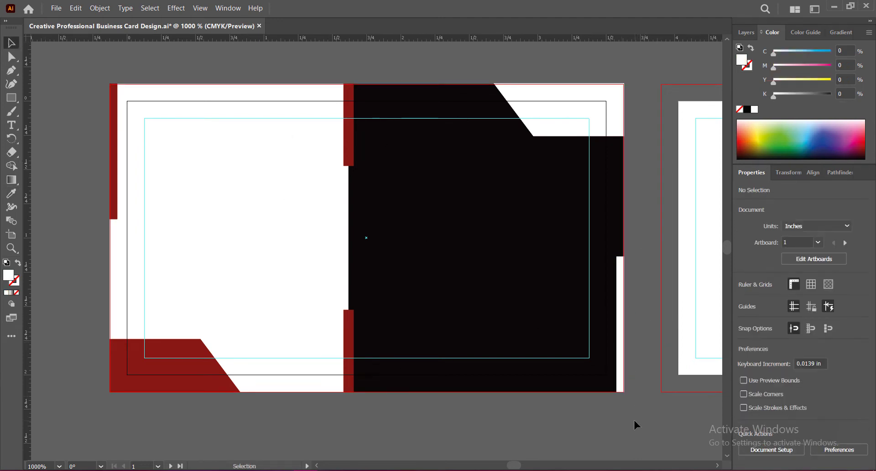
pyautogui.hotkey('ctrl', 's')
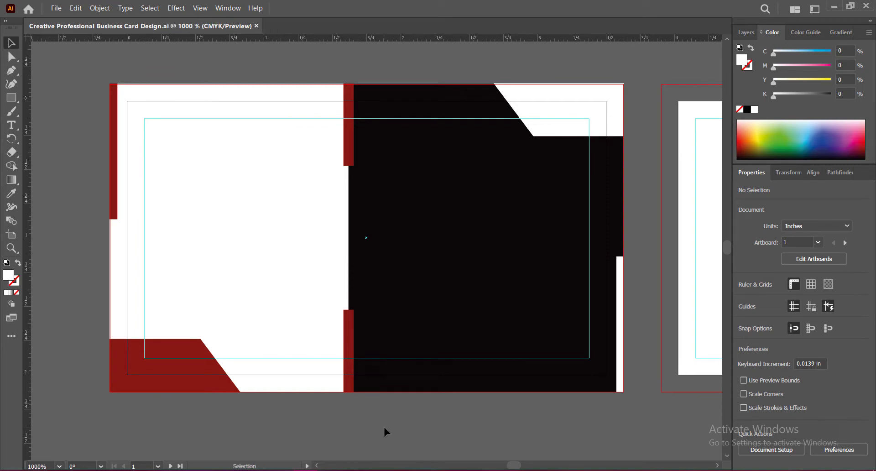
# Draw a red horizontal band 0.29 in tall reaching the right bleed edge, extending its left end past the divider to about 2.1 in wide
pyautogui.click(11, 97)
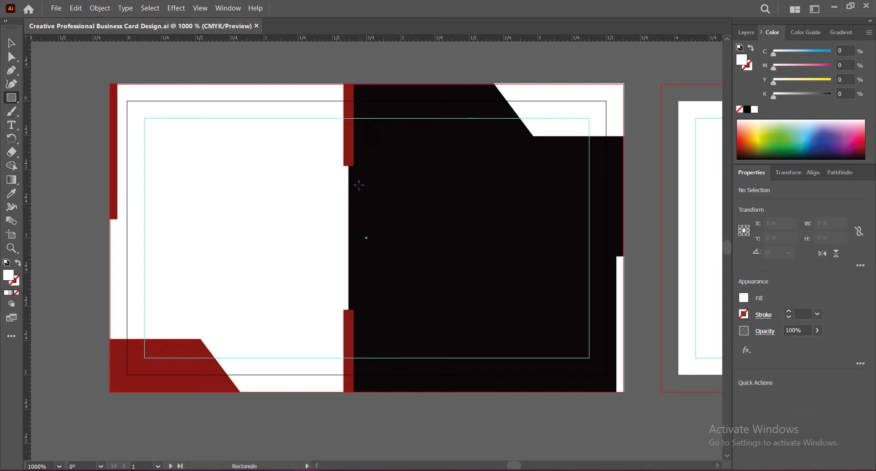
pyautogui.moveTo(358, 186)
pyautogui.mouseDown()
pyautogui.moveTo(382, 187)
pyautogui.moveTo(463, 225)
pyautogui.moveTo(623, 225)
pyautogui.mouseUp()
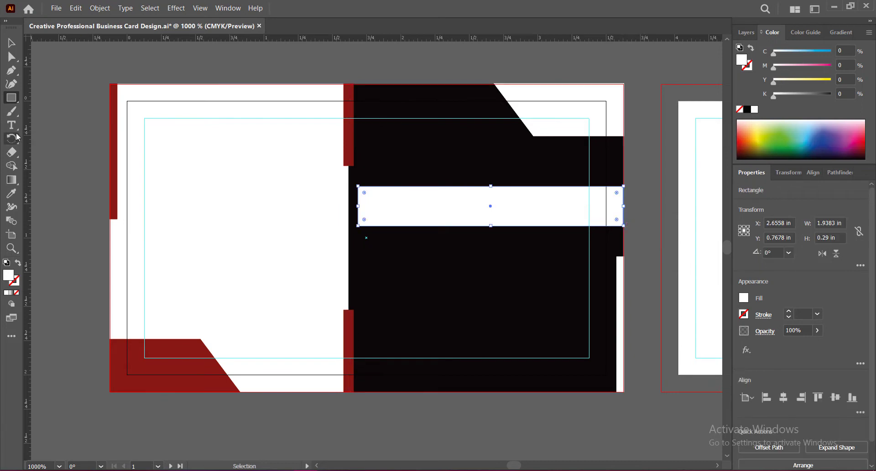
pyautogui.click(12, 42)
pyautogui.click(11, 193)
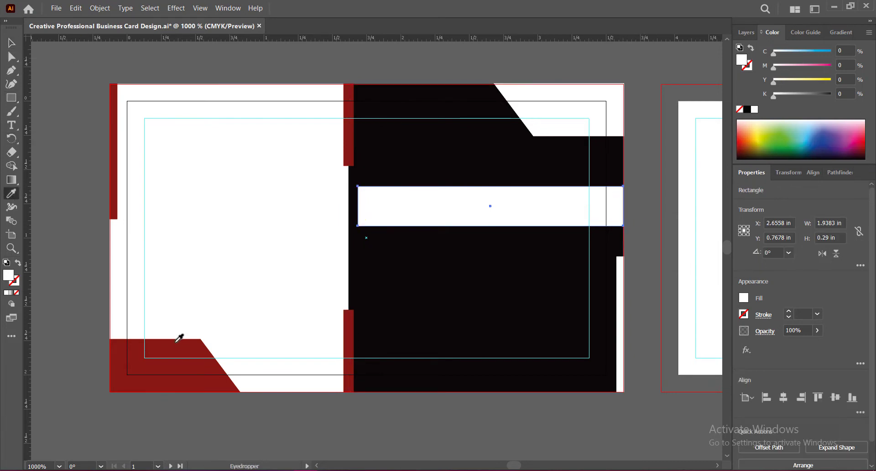
pyautogui.click(180, 343)
pyautogui.press('v')
pyautogui.moveTo(358, 206); pyautogui.dragTo(337, 206)
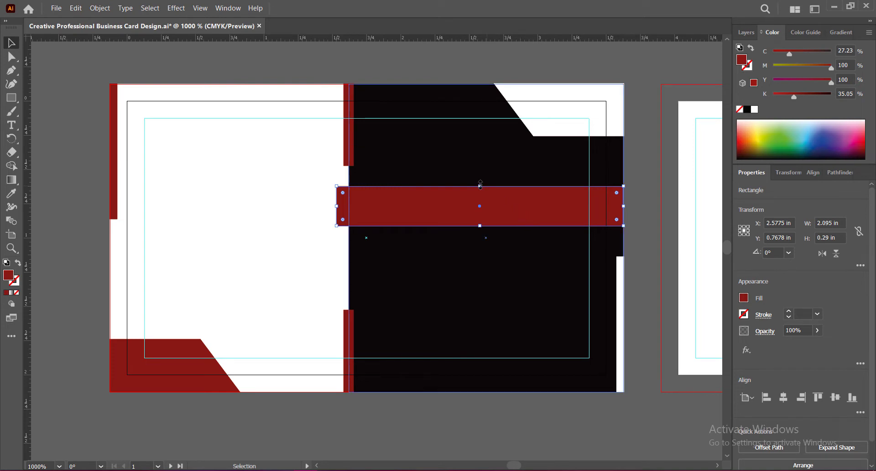
pyautogui.click(641, 237)
# Draw a red fold triangle, about 0.09 in wide and high, beneath the horizontal band's left end, reaching the black panel's edge
pyautogui.click(11, 69)
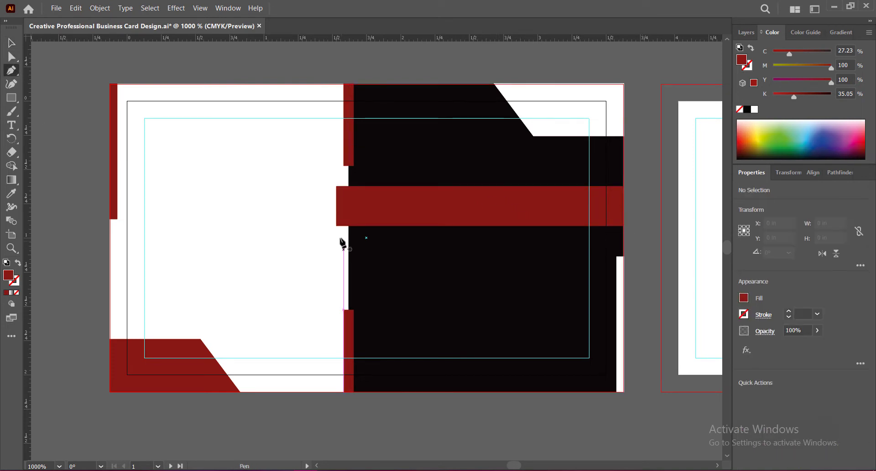
pyautogui.click(336, 225)
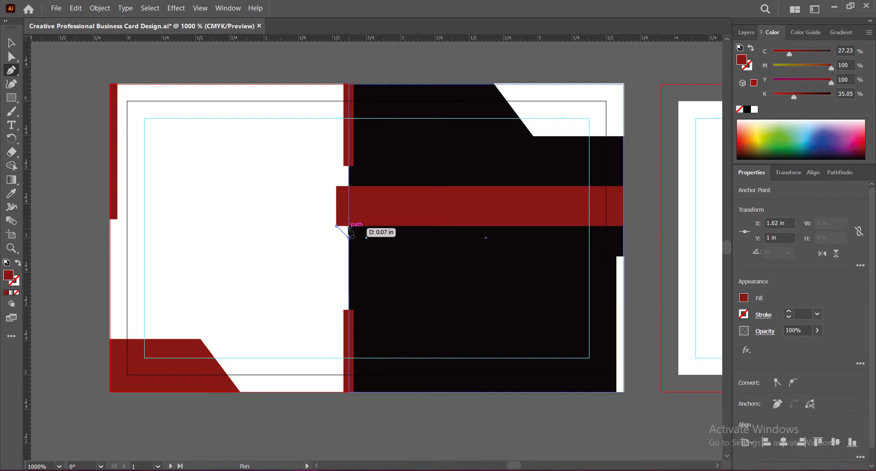
pyautogui.click(349, 236)
pyautogui.click(349, 225)
pyautogui.click(336, 226)
pyautogui.press('v')
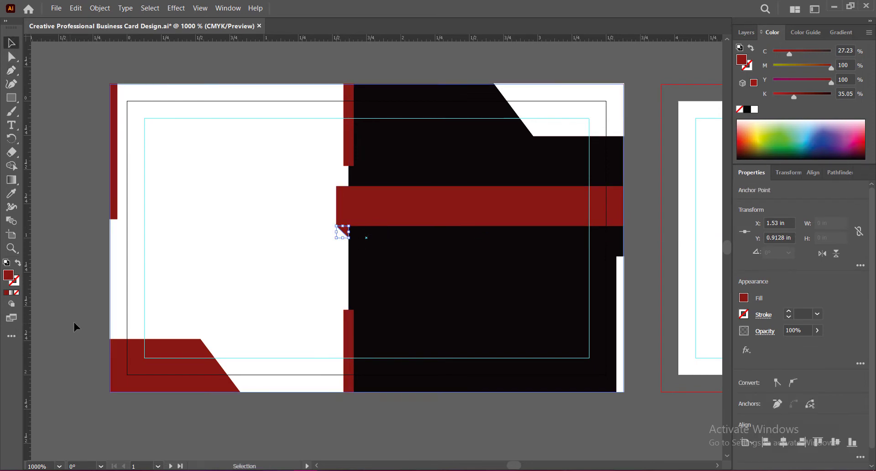
# Fill the fold triangle with dark red 4F0301
pyautogui.doubleClick(8, 275)
pyautogui.write('4F0301')
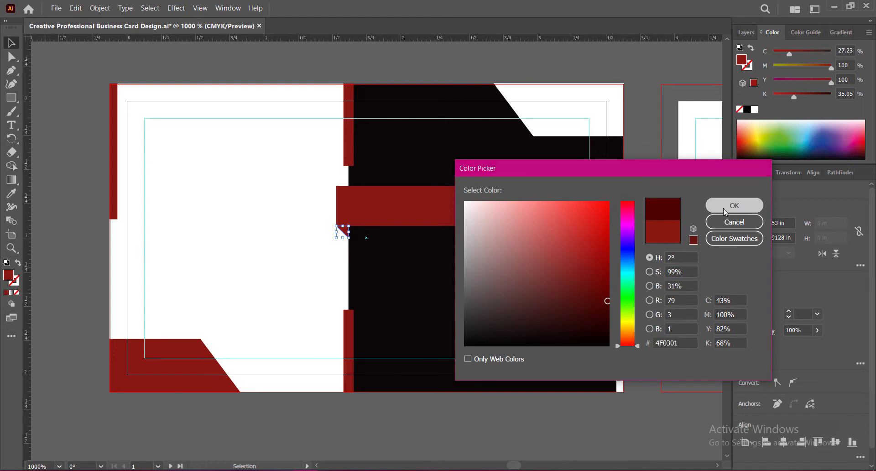
pyautogui.click(725, 212)
pyautogui.click(511, 413)
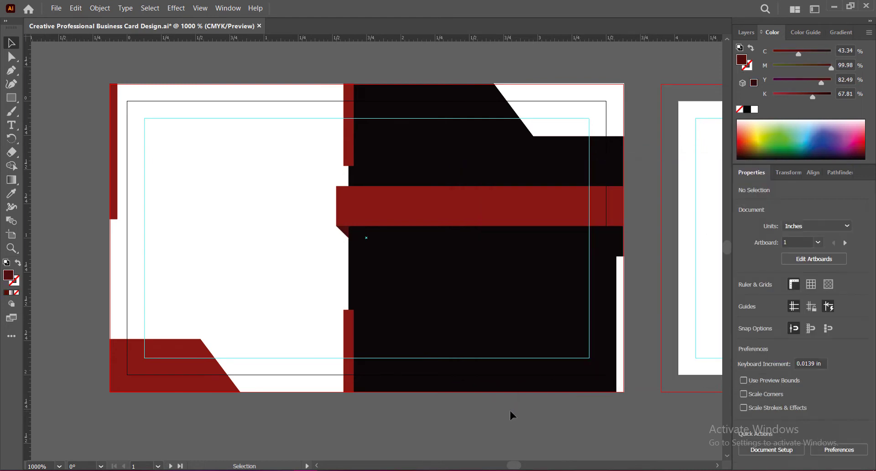
# Group the red band with its fold triangle and place two evenly spaced copies of the group below it
pyautogui.click(378, 214)
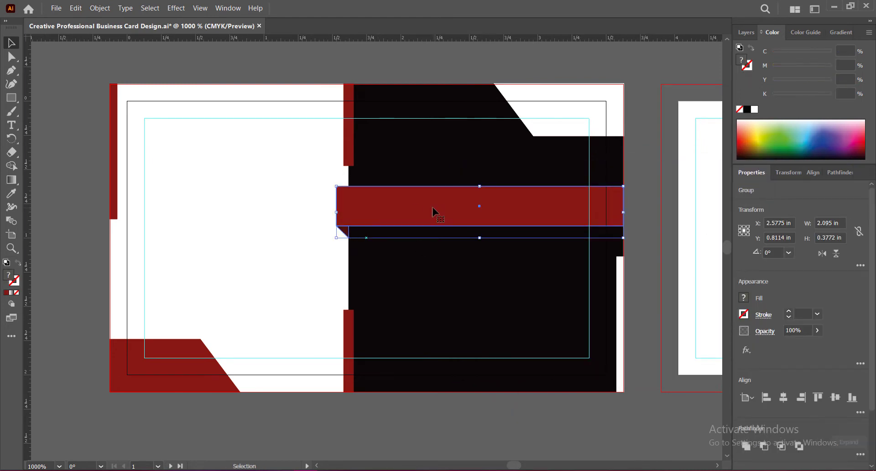
pyautogui.moveTo(432, 206); pyautogui.dragTo(433, 261)
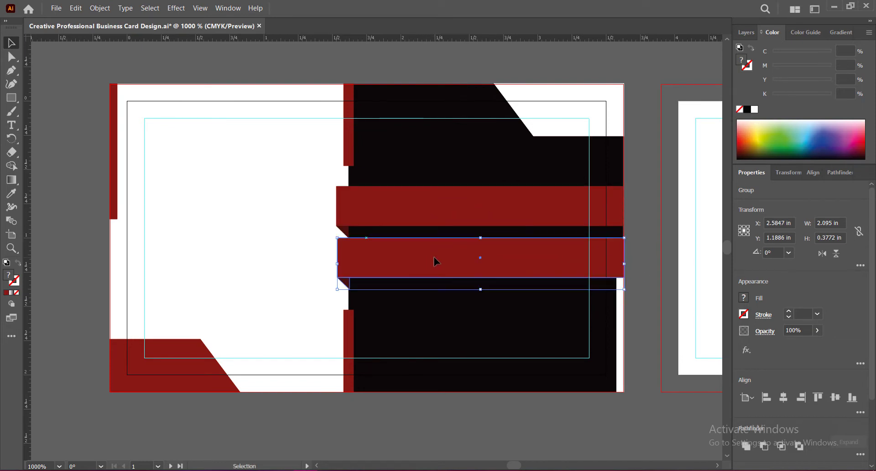
pyautogui.moveTo(458, 264); pyautogui.dragTo(458, 312)
pyautogui.click(470, 262)
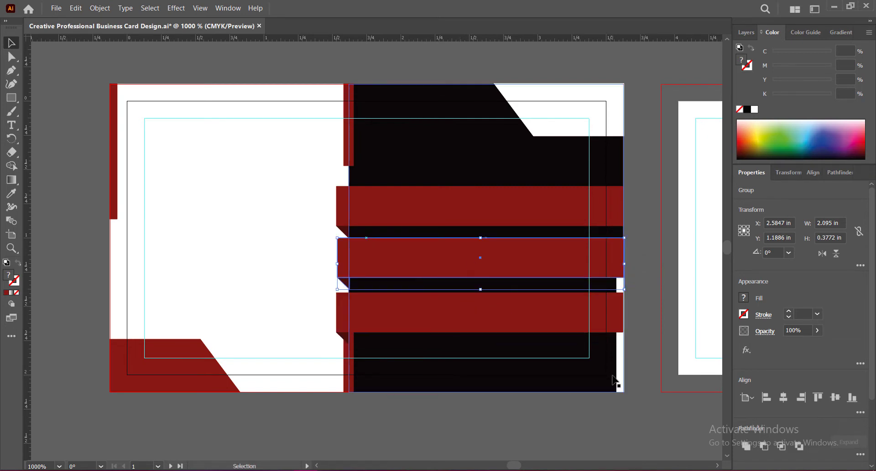
pyautogui.press('Down')
pyautogui.click(530, 419)
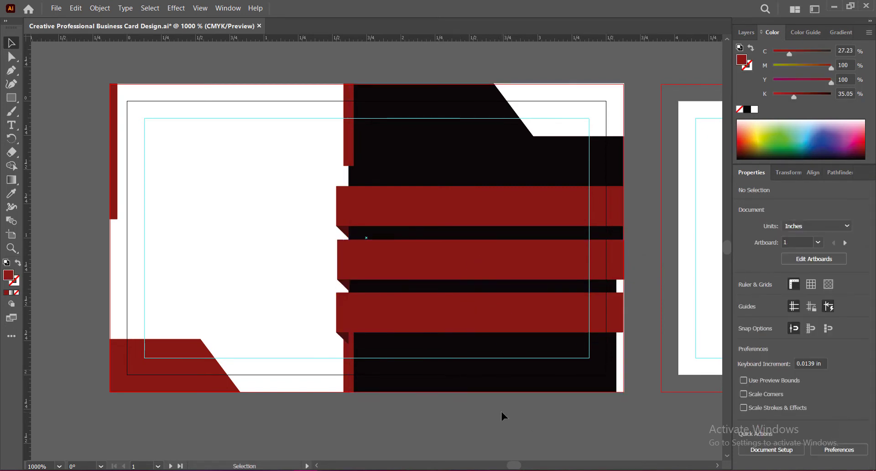
# Select all three red bands with their folds and move them up together by about 0.08 in
pyautogui.click(412, 206)
pyautogui.keyDown('shift'); pyautogui.click(416, 260); pyautogui.keyUp('shift')
pyautogui.keyDown('shift'); pyautogui.click(420, 314); pyautogui.keyUp('shift')
pyautogui.hotkey('ctrl', 'g')
pyautogui.press('Up')
pyautogui.press('Up')
pyautogui.press('Up')
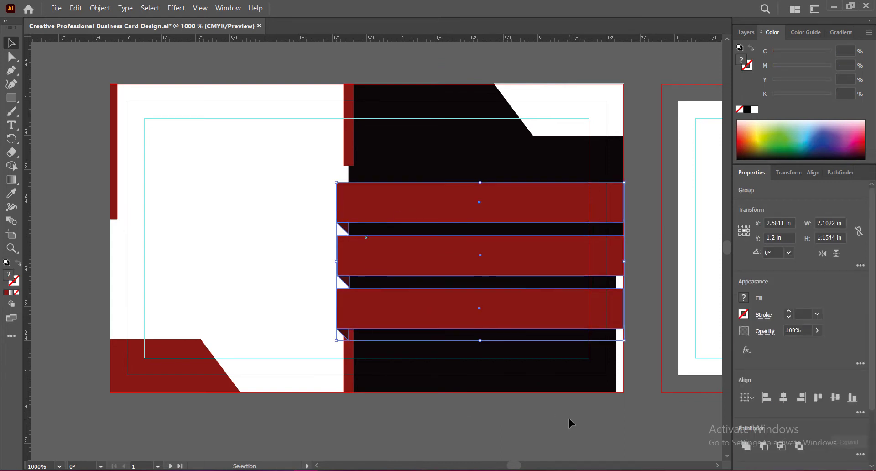
pyautogui.press('Up')
pyautogui.press('Up')
pyautogui.press('Up')
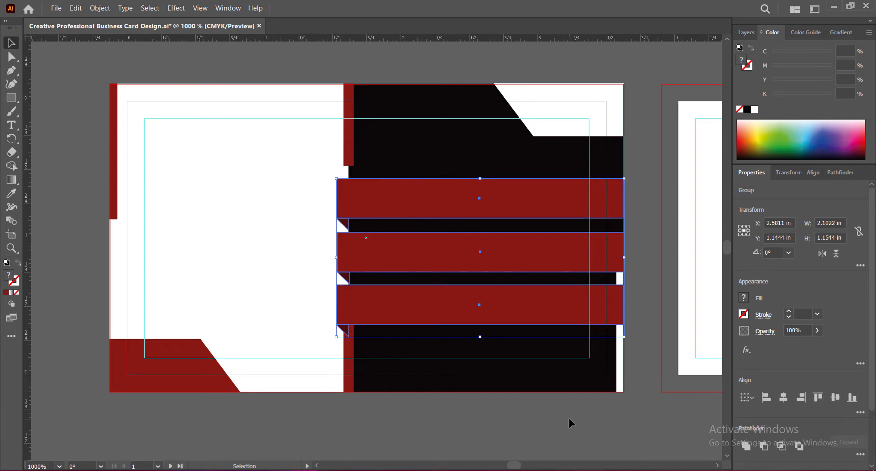
# Set the white lower-right bar's height to 0.8 in and lower it to meet the bottom bleed line
pyautogui.click(620, 358)
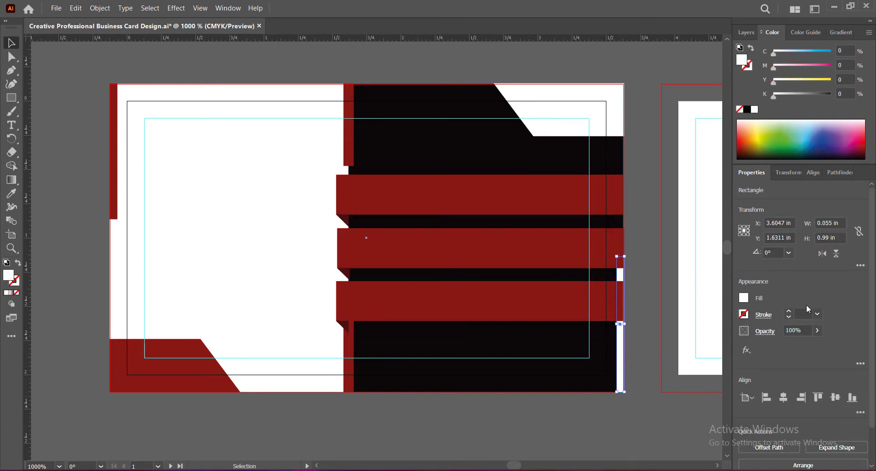
pyautogui.doubleClick(824, 237)
pyautogui.write('8')
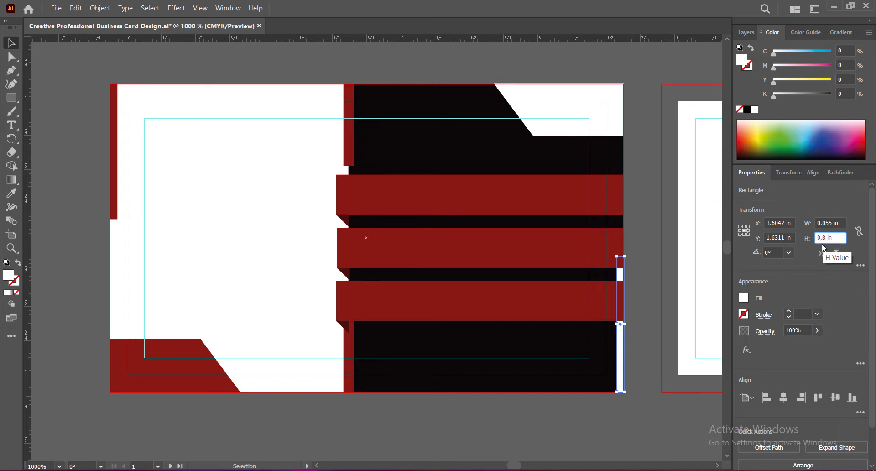
pyautogui.press('Return')
pyautogui.press('Down')
pyautogui.press('Down')
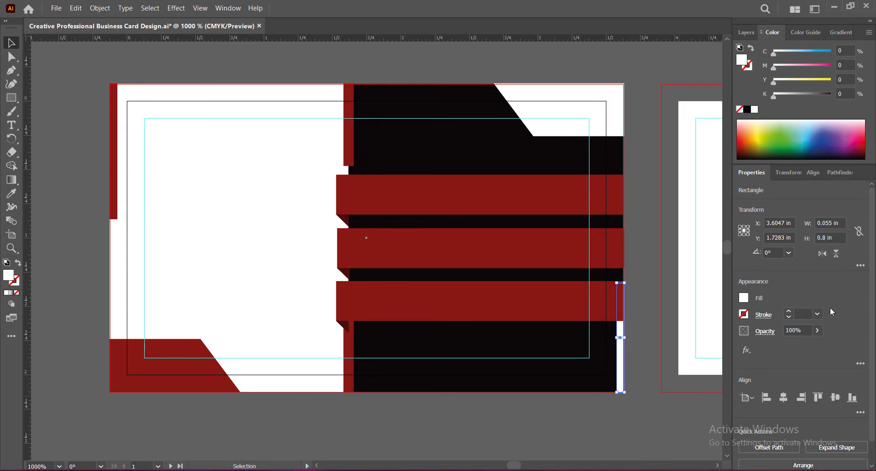
# Reduce the white bar's height to 0.75 in and further to 0.7 in, lowering it to the bottom bleed line
pyautogui.doubleClick(825, 237)
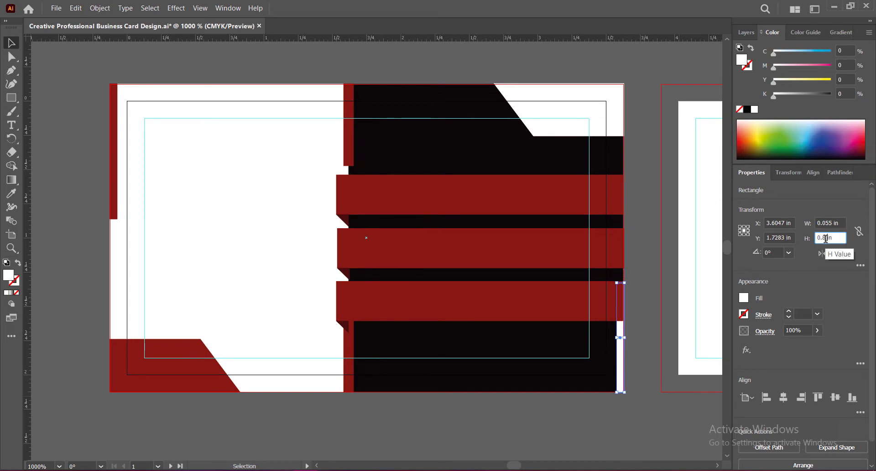
pyautogui.write('75')
pyautogui.press('Return')
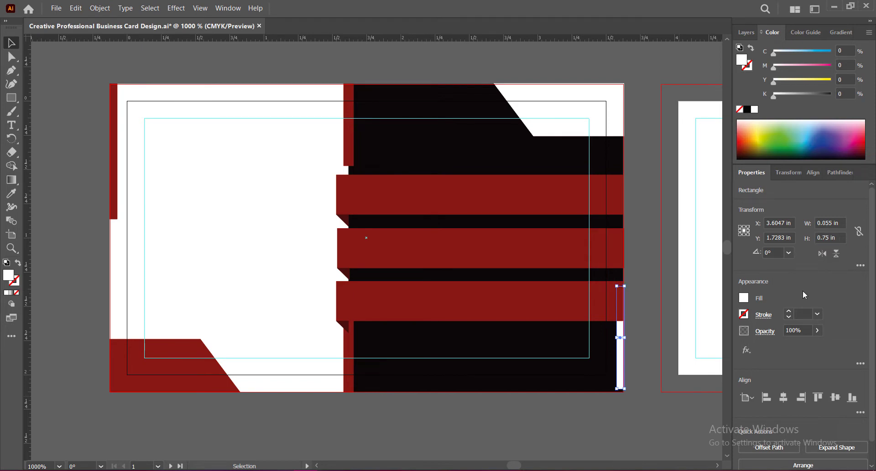
pyautogui.moveTo(828, 238); pyautogui.dragTo(827, 241)
pyautogui.press('Return')
pyautogui.press('Down')
pyautogui.press('Down')
pyautogui.press('Down')
pyautogui.press('Down')
# Reduce the white bar's height to 0.6 in and further to 0.4 in, keeping its lower end on the bleed line
pyautogui.moveTo(827, 237); pyautogui.dragTo(821, 239)
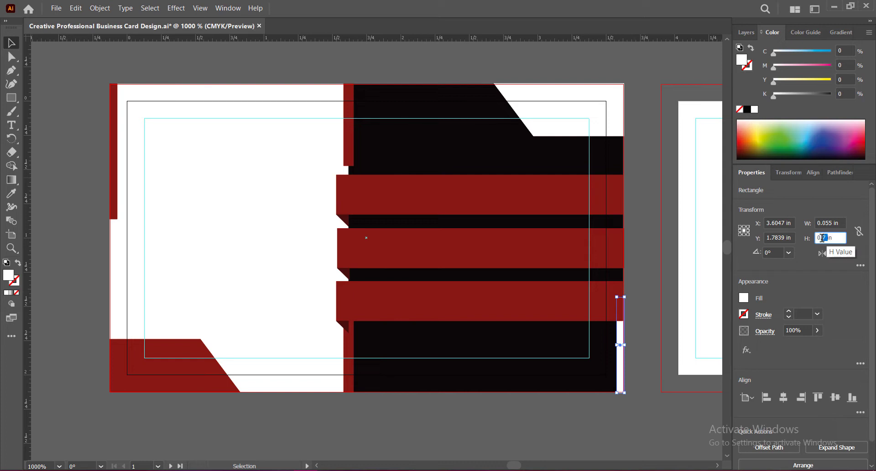
pyautogui.write('6')
pyautogui.press('Return')
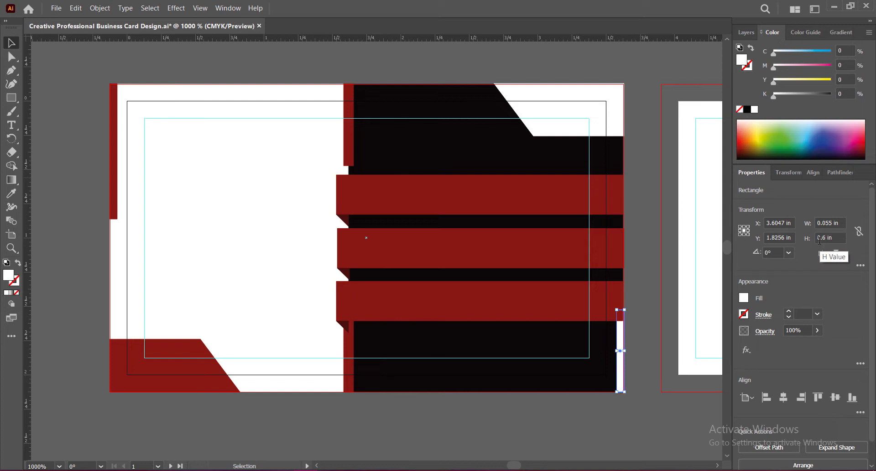
pyautogui.moveTo(820, 239); pyautogui.dragTo(825, 238)
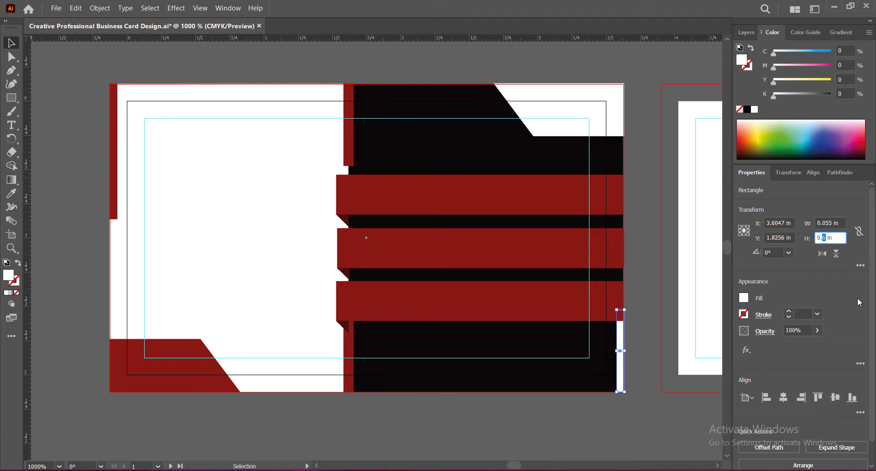
pyautogui.write('4')
pyautogui.press('Return')
pyautogui.press('Down')
pyautogui.press('Down')
pyautogui.press('Down')
pyautogui.press('Down')
pyautogui.press('Down')
pyautogui.press('Down')
pyautogui.press('Down')
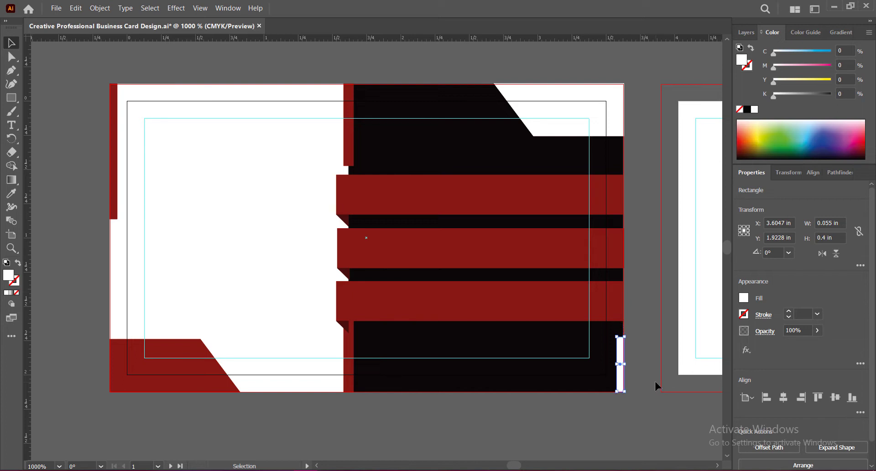
# Set the white bar's height to 0.45 in and nudge it up to fit the lower-right bleed corner
pyautogui.click(826, 238)
pyautogui.write('5')
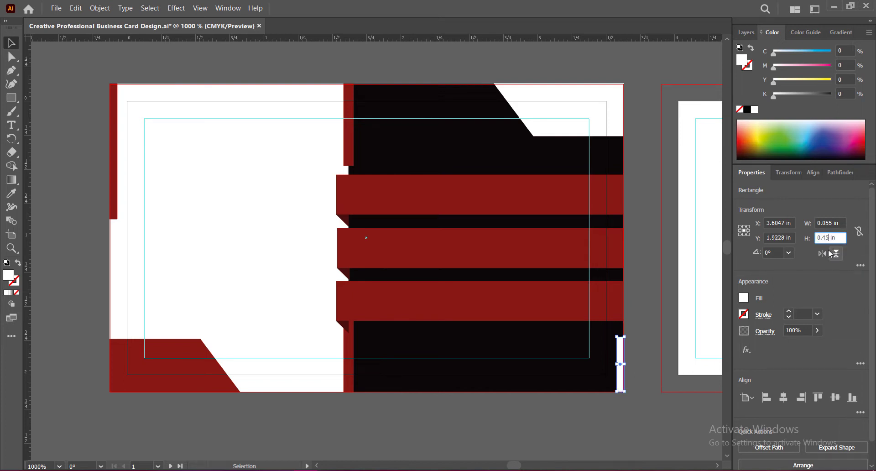
pyautogui.press('Return')
pyautogui.press('Up')
pyautogui.press('Up')
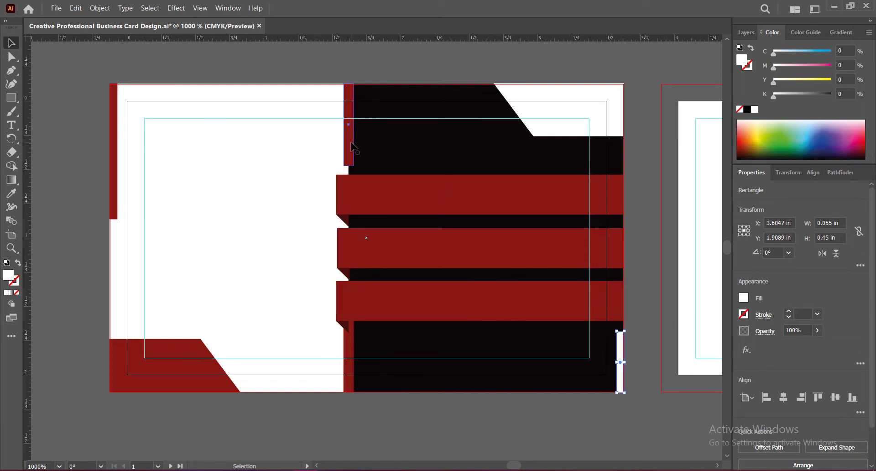
# Set the upper red divider bar's height to 0.45 in and raise it to meet the top bleed line
pyautogui.click(352, 146)
pyautogui.click(827, 237)
pyautogui.doubleClick(826, 237)
pyautogui.write('0.45')
pyautogui.press('Return')
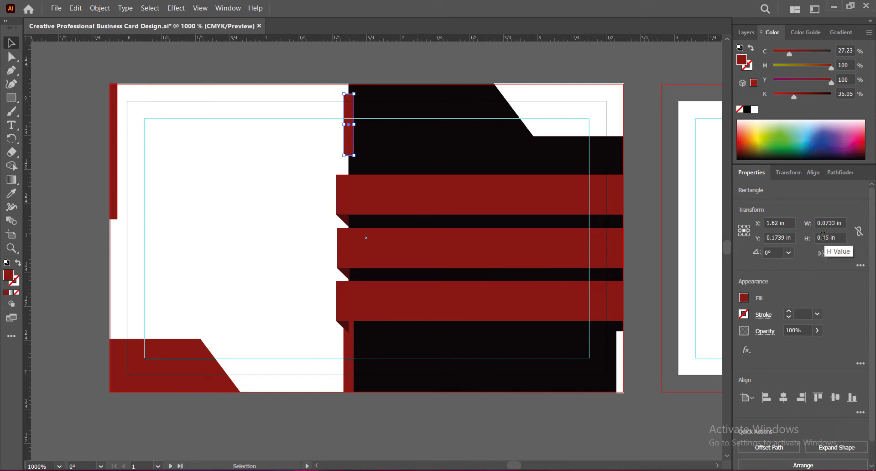
pyautogui.press('Up')
pyautogui.press('Up')
pyautogui.press('Up')
pyautogui.press('Up')
pyautogui.press('Up')
pyautogui.press('Up')
# Set the lower red divider bar's height to 0.45 in and lower it to meet the bottom bleed line
pyautogui.click(351, 349)
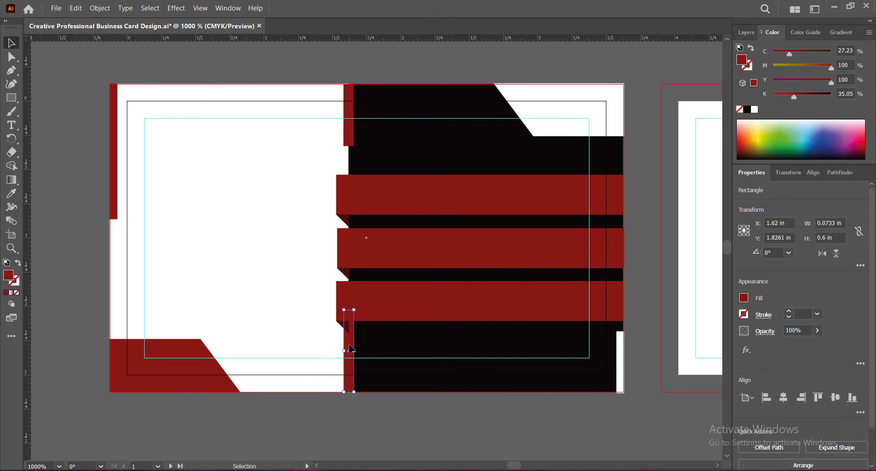
pyautogui.click(826, 238)
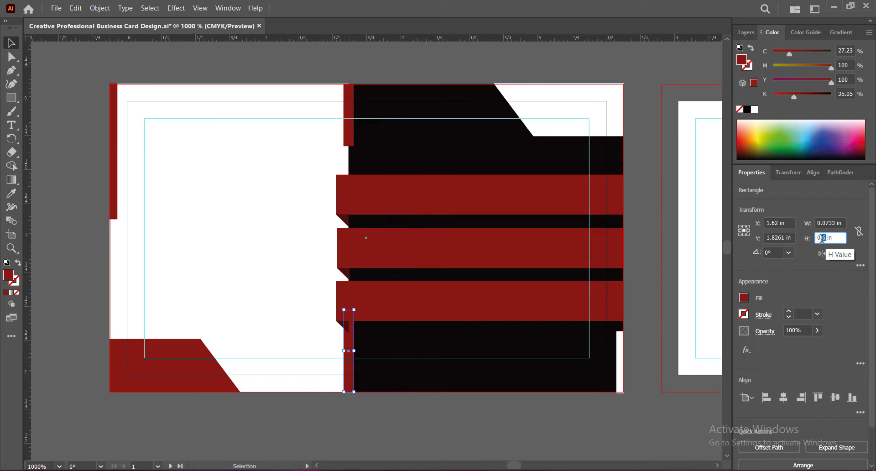
pyautogui.doubleClick(824, 237)
pyautogui.write('0.45')
pyautogui.press('Return')
pyautogui.press('Down')
pyautogui.press('Down')
pyautogui.press('Down')
pyautogui.press('Down')
pyautogui.press('Down')
pyautogui.press('Down')
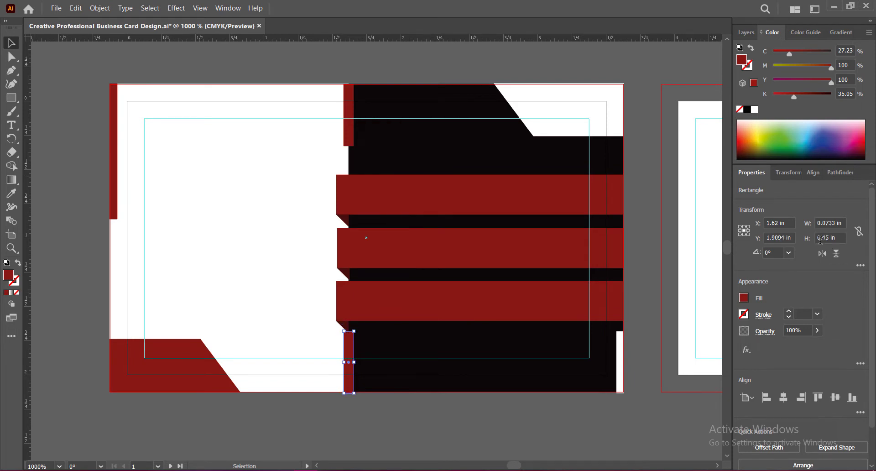
# Shrink the red lower-left corner shape from its upper edge to about 0.33 in high
pyautogui.click(195, 371)
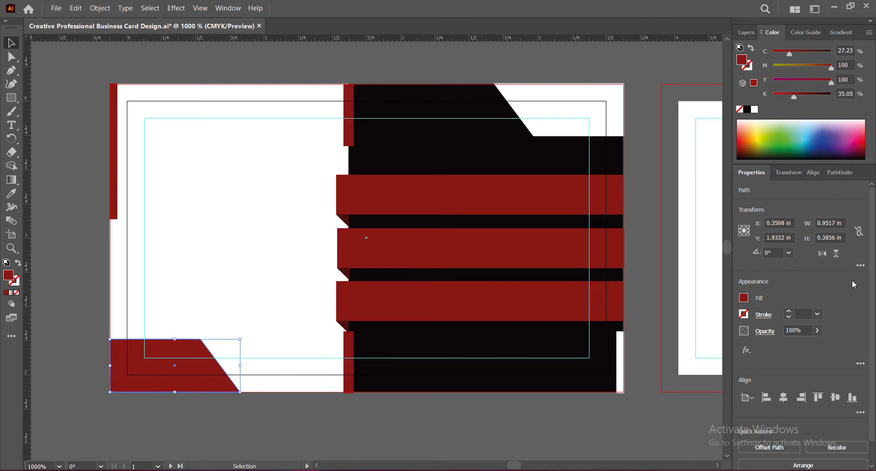
pyautogui.moveTo(825, 238); pyautogui.dragTo(839, 238)
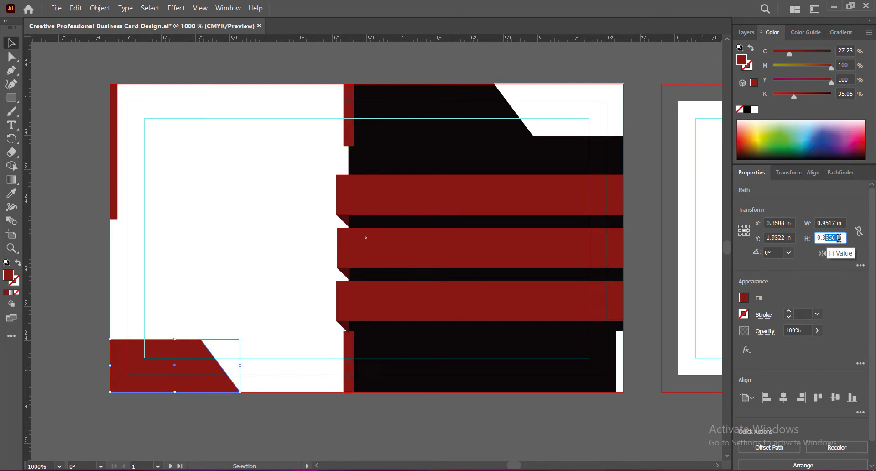
pyautogui.write('3')
pyautogui.press('Escape')
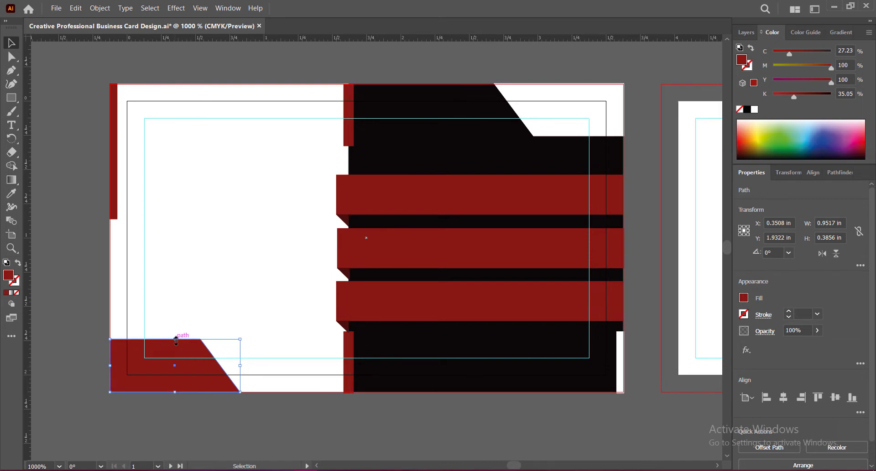
pyautogui.moveTo(176, 339); pyautogui.dragTo(176, 349)
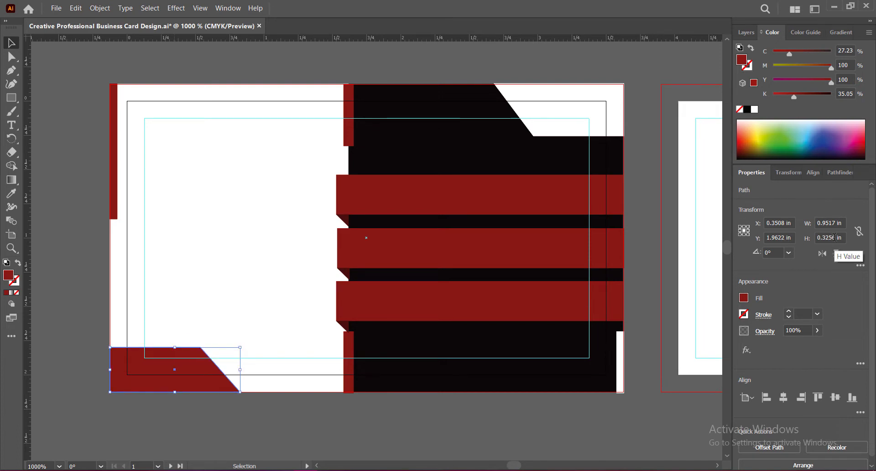
pyautogui.moveTo(839, 238); pyautogui.dragTo(822, 237)
# Set the white upper-right corner shape's height to 0.33 in and align its upper edge with the bleed line
pyautogui.click(550, 106)
pyautogui.write('33')
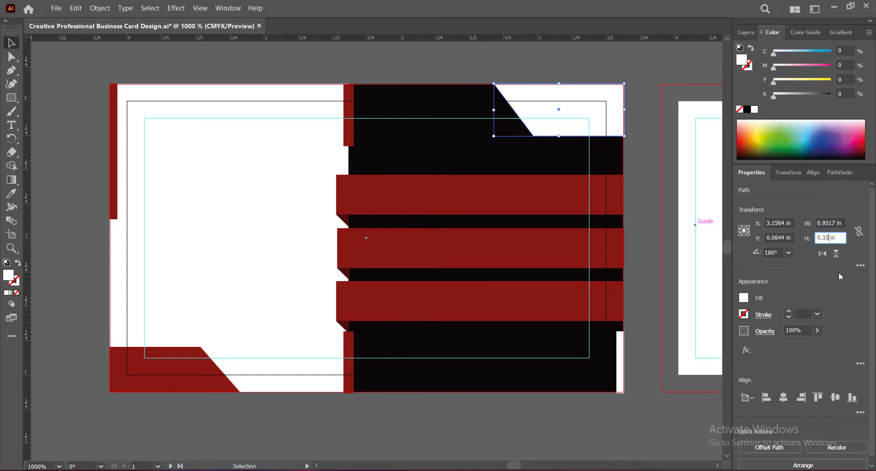
pyautogui.press('Return')
pyautogui.click(642, 262)
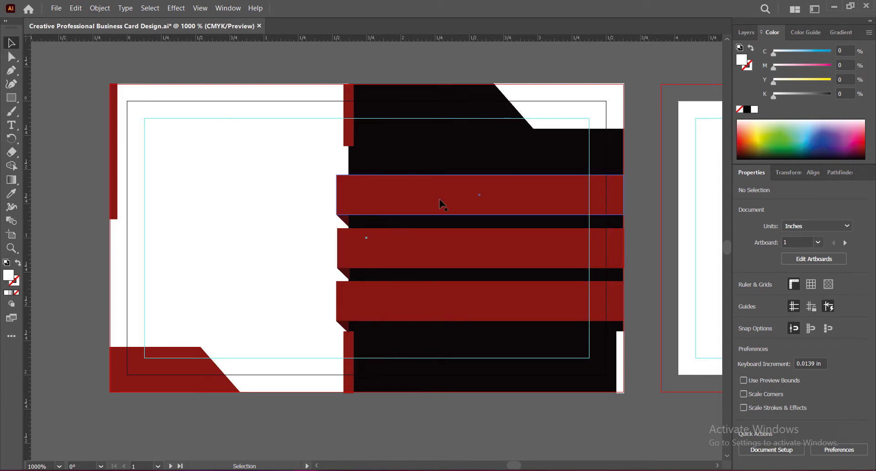
# Move the three red bands with their folds up together by about 0.04 in and save the document
pyautogui.click(477, 209)
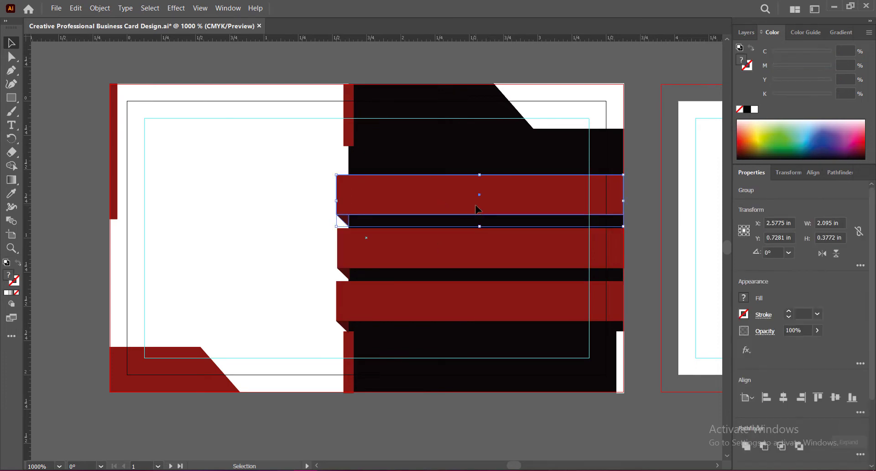
pyautogui.keyDown('shift'); pyautogui.click(450, 254); pyautogui.keyUp('shift')
pyautogui.keyDown('shift'); pyautogui.click(434, 305); pyautogui.keyUp('shift')
pyautogui.press('Up')
pyautogui.press('Up')
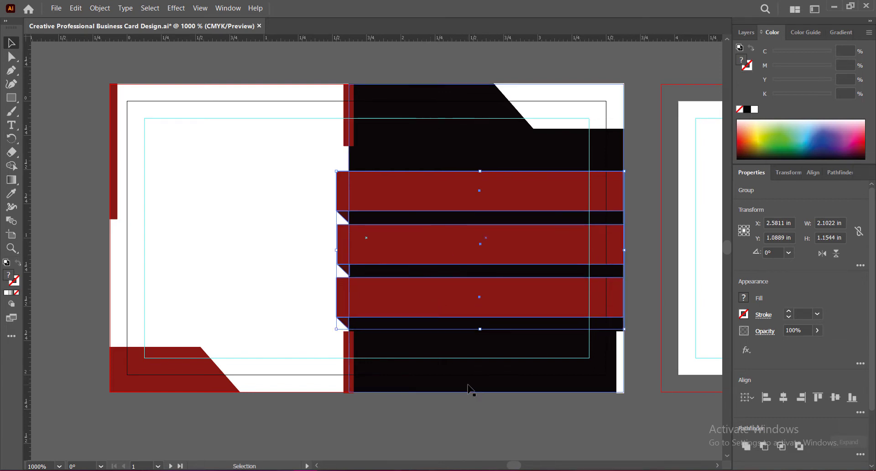
pyautogui.press('Up')
pyautogui.click(632, 340)
pyautogui.hotkey('ctrl', 's')
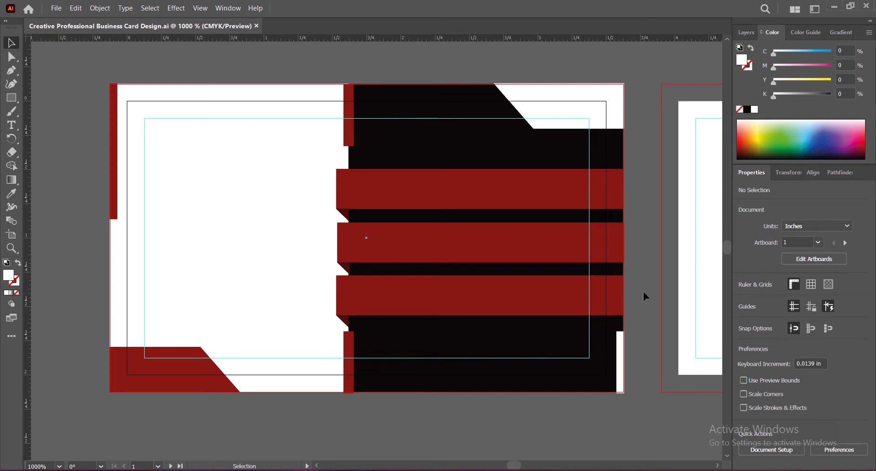
# Nudge the three red bands down, the lowest by about 0.01 in, the middle by 0.03 in and the uppermost by 0.04 in
pyautogui.moveTo(432, 298); pyautogui.dragTo(431, 299)
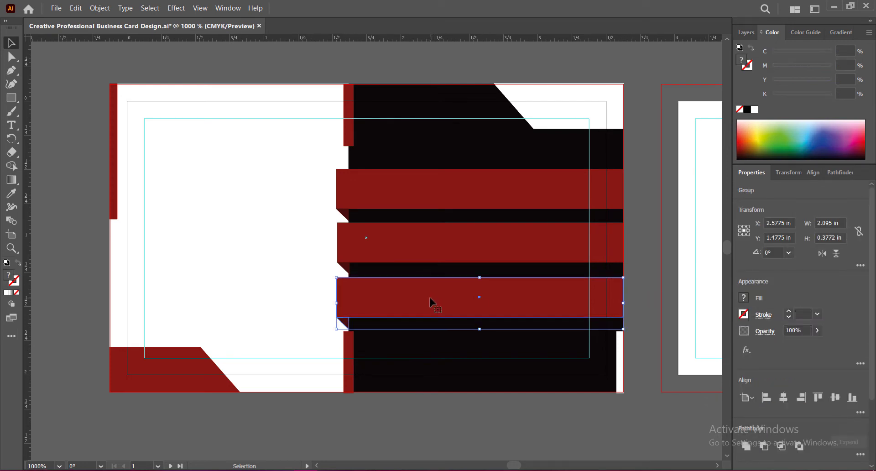
pyautogui.click(439, 247)
pyautogui.press('Down')
pyautogui.press('Down')
pyautogui.click(449, 194)
pyautogui.press('Down')
pyautogui.press('Down')
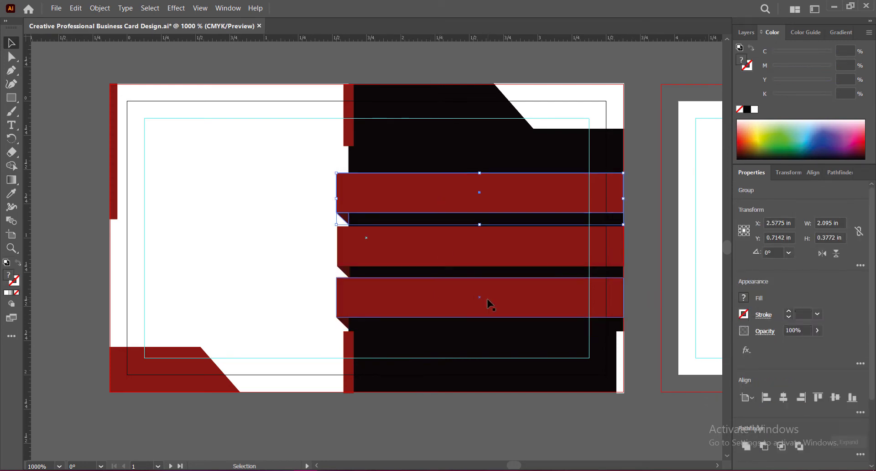
pyautogui.press('Down')
pyautogui.click(475, 415)
# Lower the middle red band by about 0.01 in and the uppermost by about 0.03 in to tighten their spacing, and save the document
pyautogui.click(448, 315)
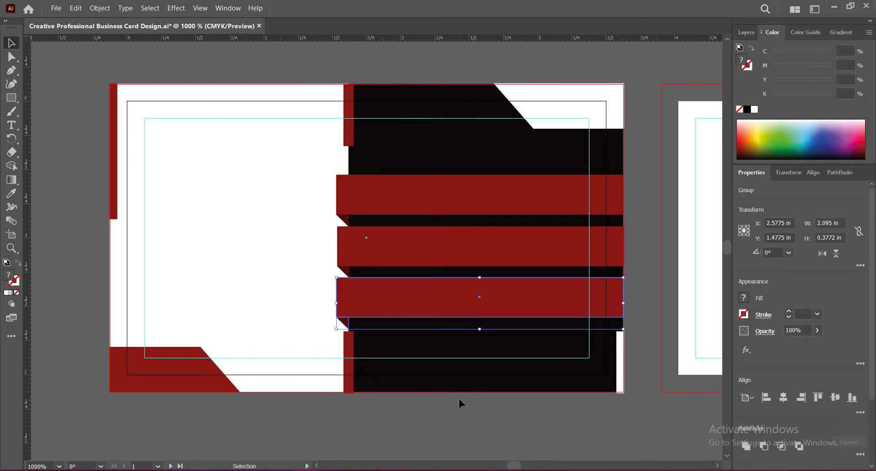
pyautogui.press('Down')
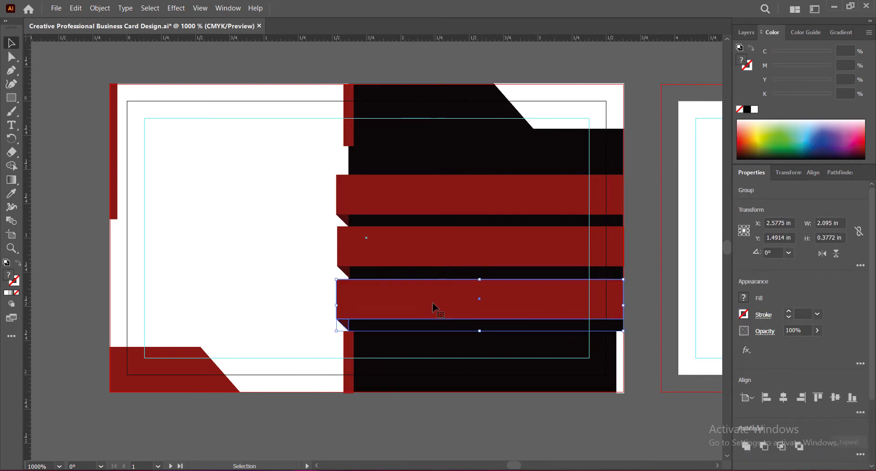
pyautogui.press('Up')
pyautogui.click(440, 253)
pyautogui.press('Down')
pyautogui.press('Down')
pyautogui.press('Up')
pyautogui.click(447, 199)
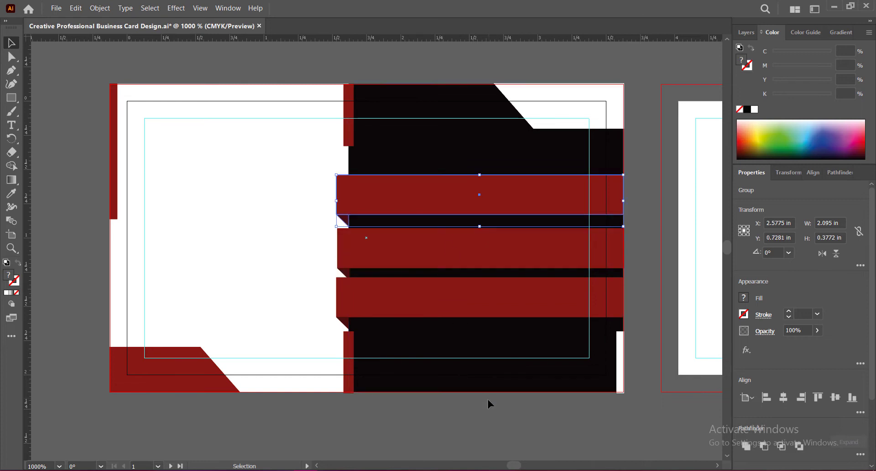
pyautogui.press('Down')
pyautogui.press('Down')
pyautogui.press('Up')
pyautogui.press('Down')
pyautogui.click(485, 419)
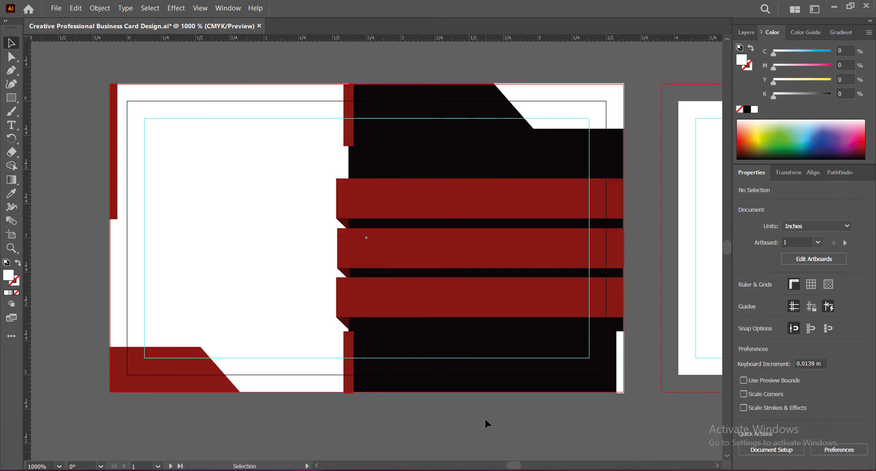
pyautogui.hotkey('ctrl', 's')
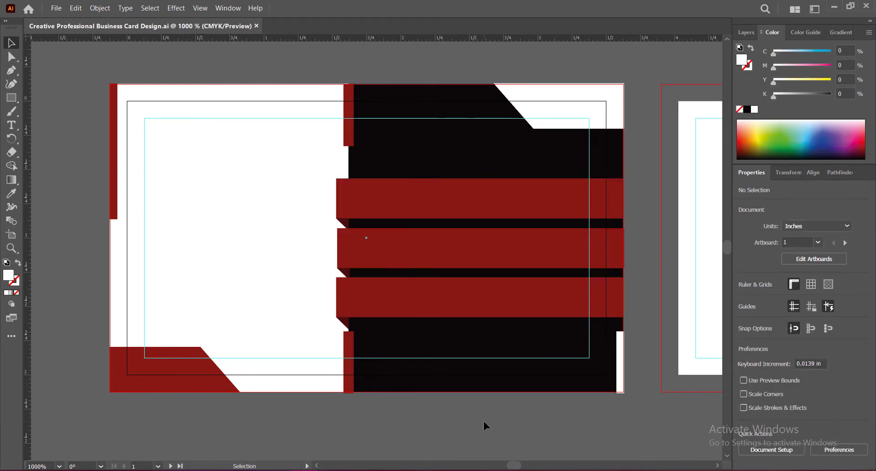
# Set the height of the thin red strip along the card's upper-left edge to 0.81 in
pyautogui.click(114, 210)
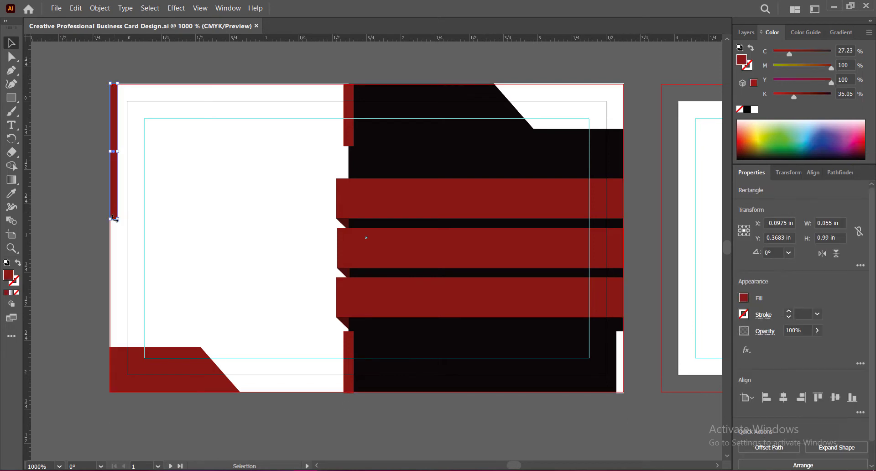
pyautogui.moveTo(822, 237); pyautogui.dragTo(828, 237)
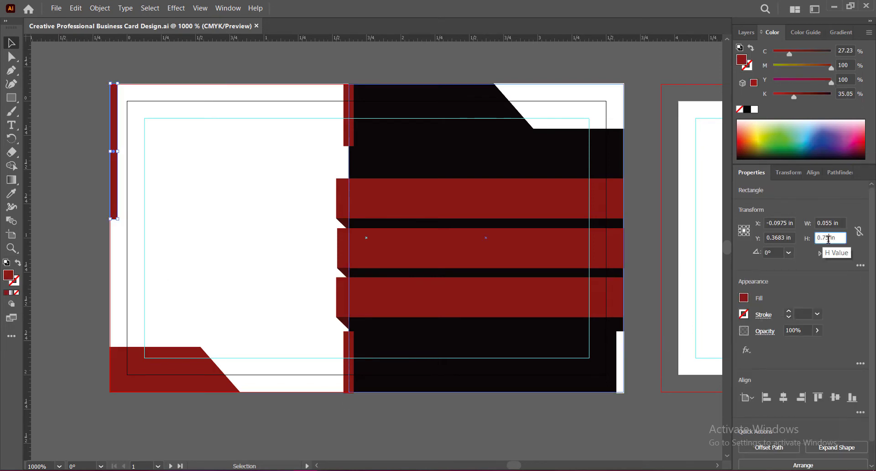
pyautogui.press('Return')
pyautogui.moveTo(829, 236); pyautogui.dragTo(823, 238)
pyautogui.write('81')
pyautogui.press('Return')
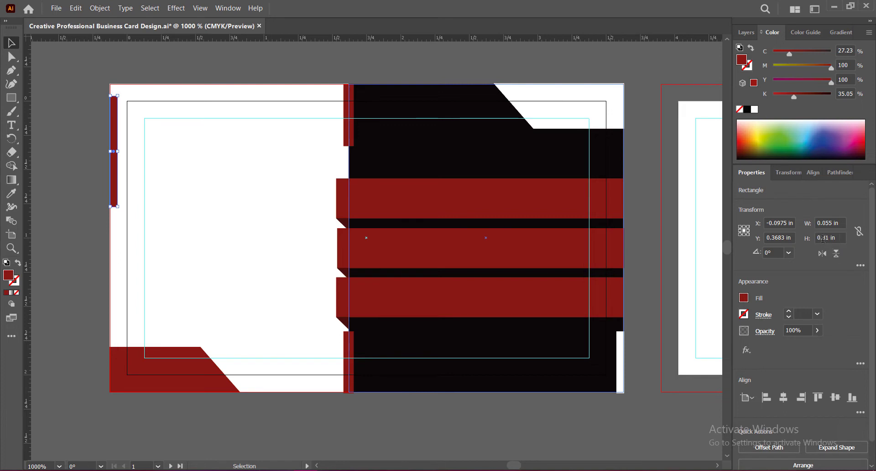
# Raise the thin red left-edge strip until its upper end meets the bleed line, and save the document
pyautogui.press('Up')
pyautogui.press('Up')
pyautogui.press('Up')
pyautogui.press('Up')
pyautogui.press('Up')
pyautogui.press('Up')
pyautogui.click(648, 305)
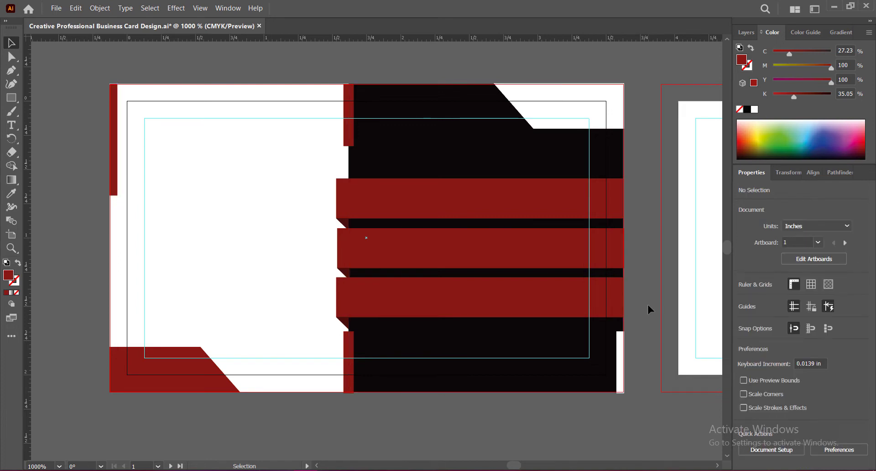
pyautogui.click(114, 173)
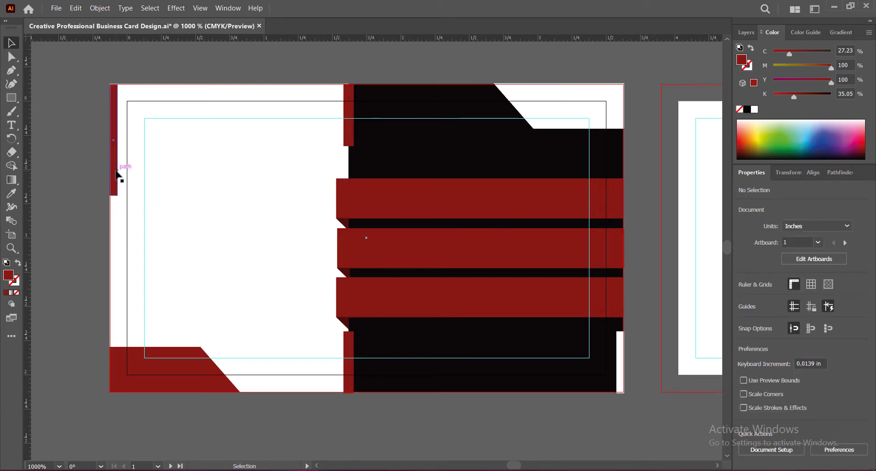
pyautogui.click(67, 229)
pyautogui.hotkey('ctrl', 's')
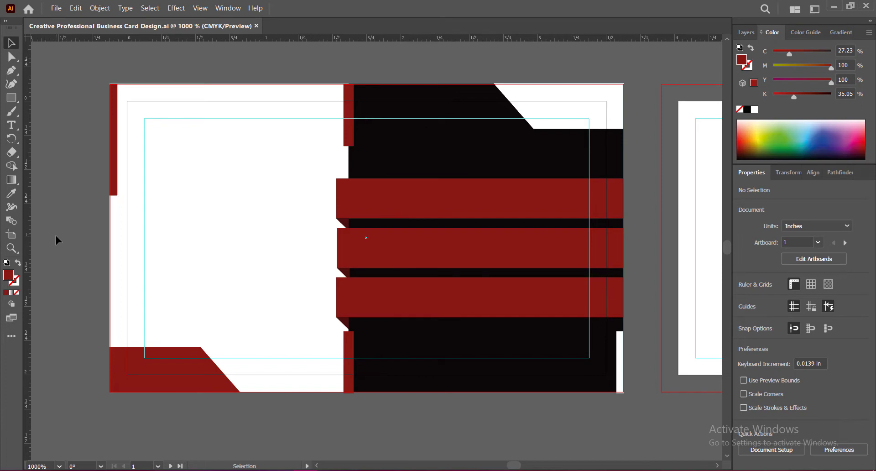
# Paste the hexagonal logo image, scale it to about 0.74 in square and place it in the upper part of the card's white area
pyautogui.hotkey('ctrl', 'v')
pyautogui.moveTo(81, 75); pyautogui.dragTo(233, 257)
pyautogui.hotkey('ctrl', 'z')
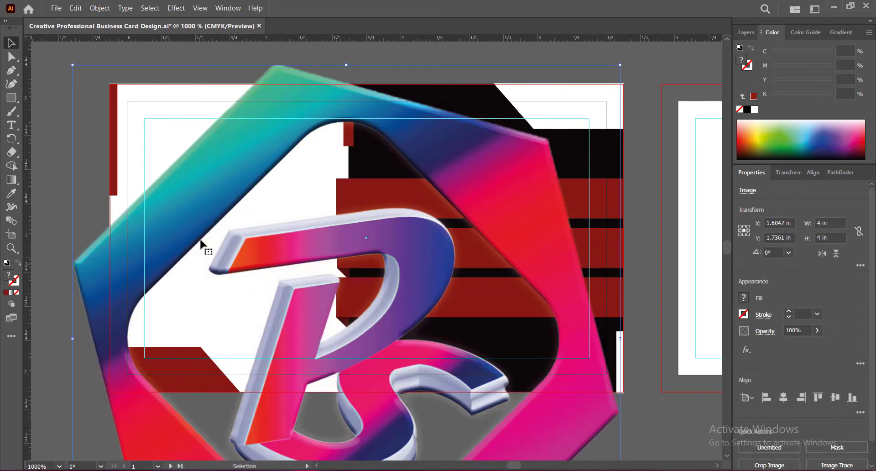
pyautogui.moveTo(349, 65); pyautogui.dragTo(378, 330)
pyautogui.moveTo(428, 411); pyautogui.dragTo(322, 170)
pyautogui.moveTo(240, 87); pyautogui.dragTo(273, 174)
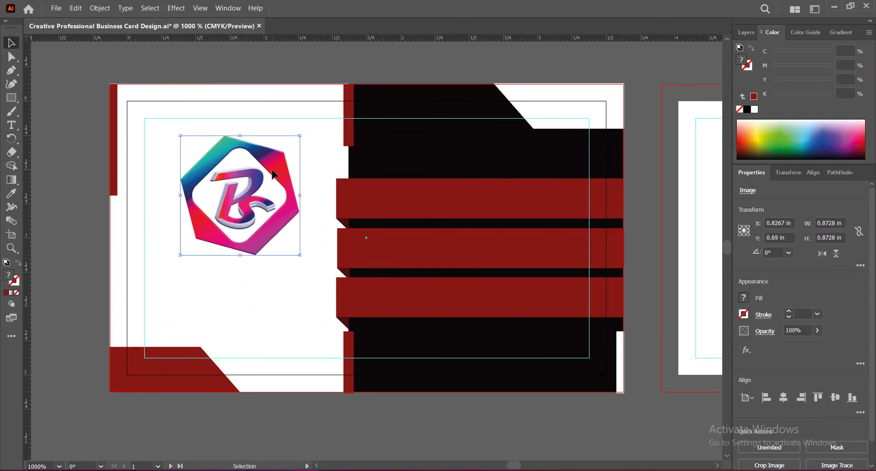
pyautogui.moveTo(239, 135); pyautogui.dragTo(242, 155)
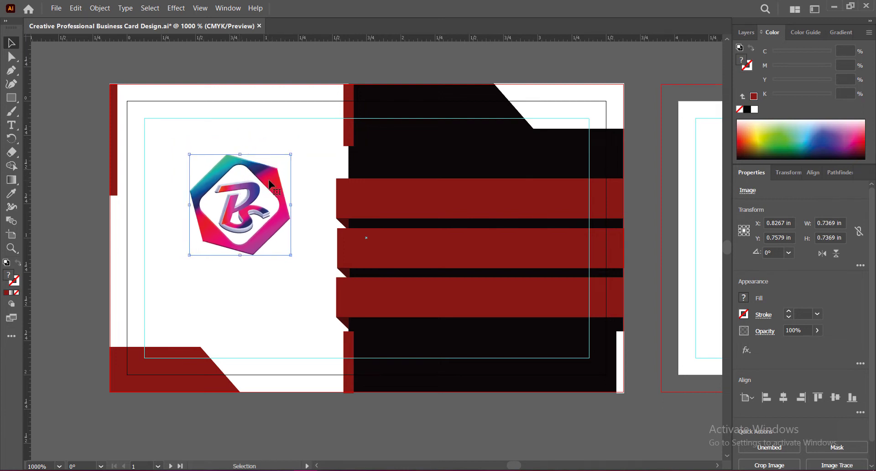
pyautogui.moveTo(270, 182); pyautogui.dragTo(264, 156)
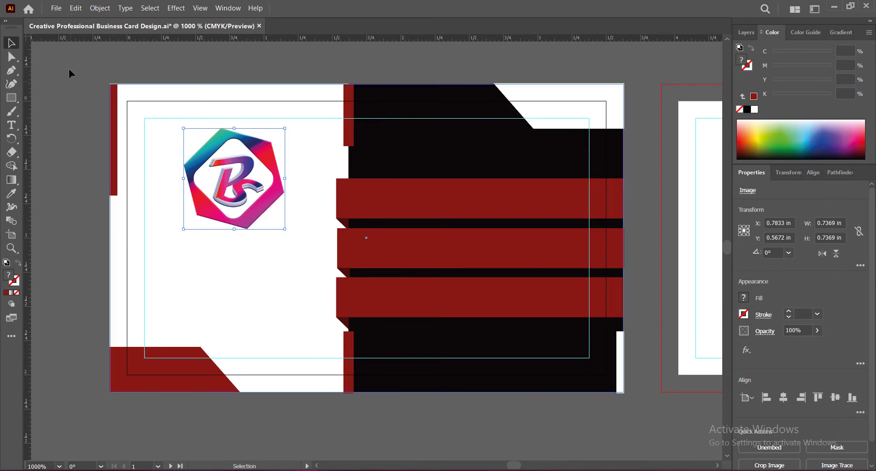
# Convert the logo image's colors to CMYK and save the document
pyautogui.click(76, 9)
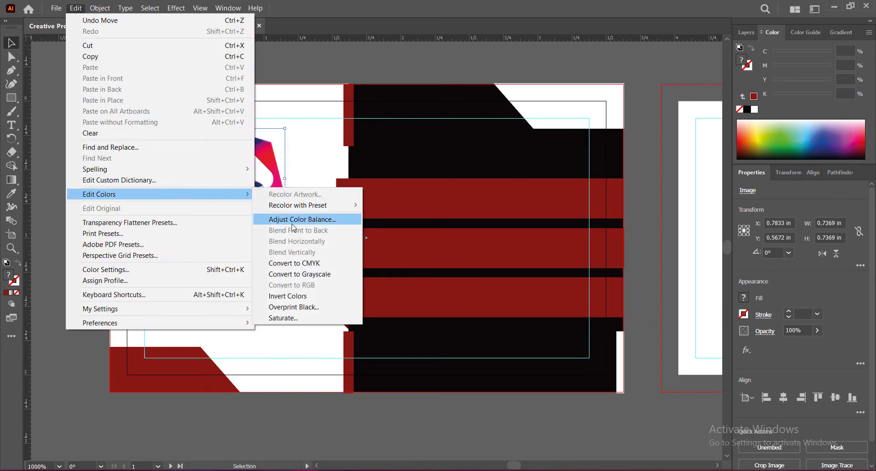
pyautogui.click(291, 264)
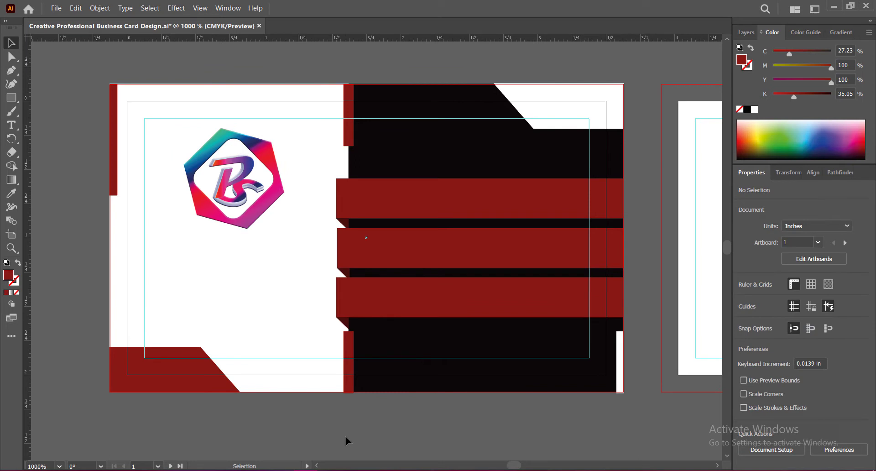
pyautogui.hotkey('ctrl', 's')
pyautogui.click(268, 160)
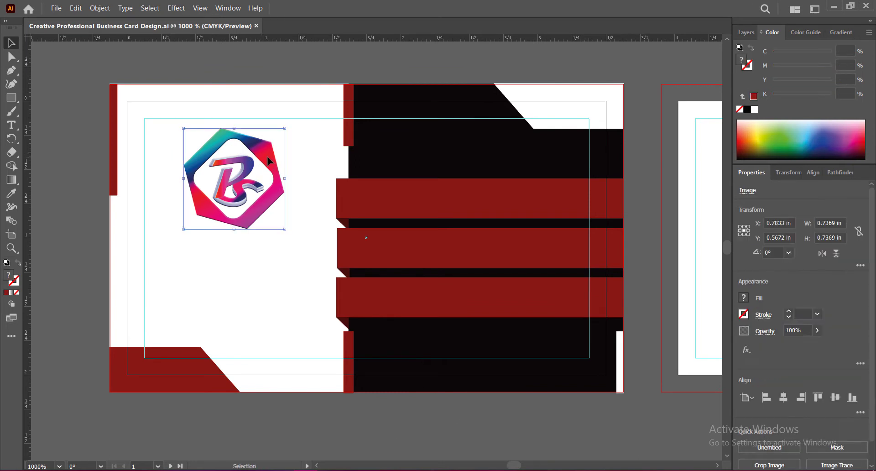
pyautogui.click(296, 417)
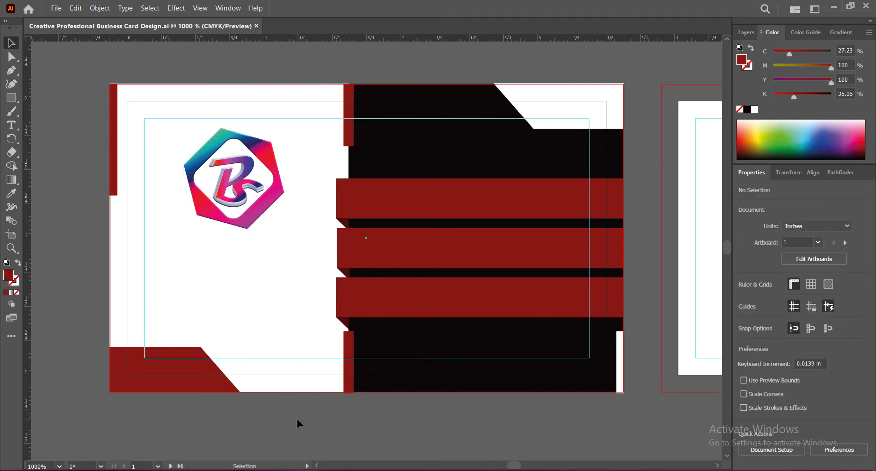
# Add center-aligned text below the logo reading "PIYASTICK" with "MULTI CREATIVE GALAXY" on a second line
pyautogui.click(11, 125)
pyautogui.click(219, 248)
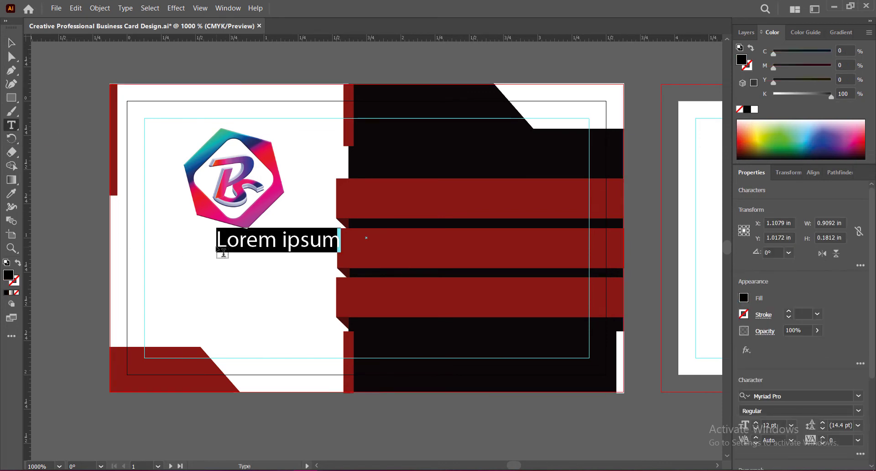
pyautogui.scroll(-3, 808, 311)
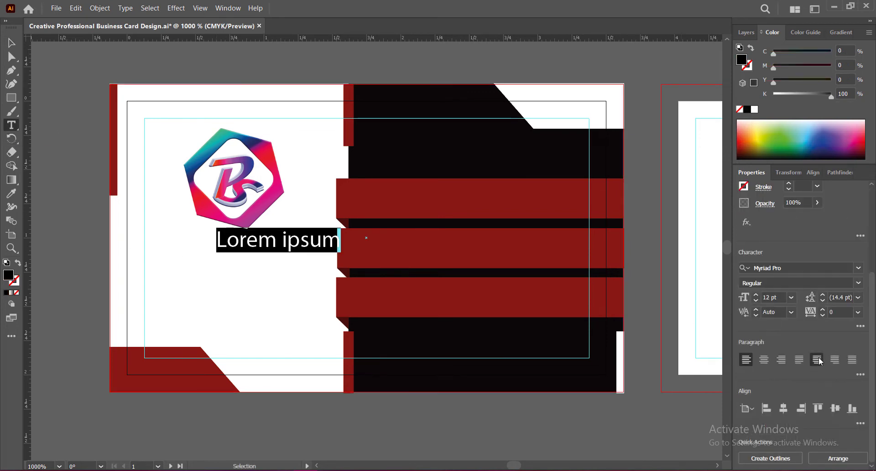
pyautogui.click(765, 360)
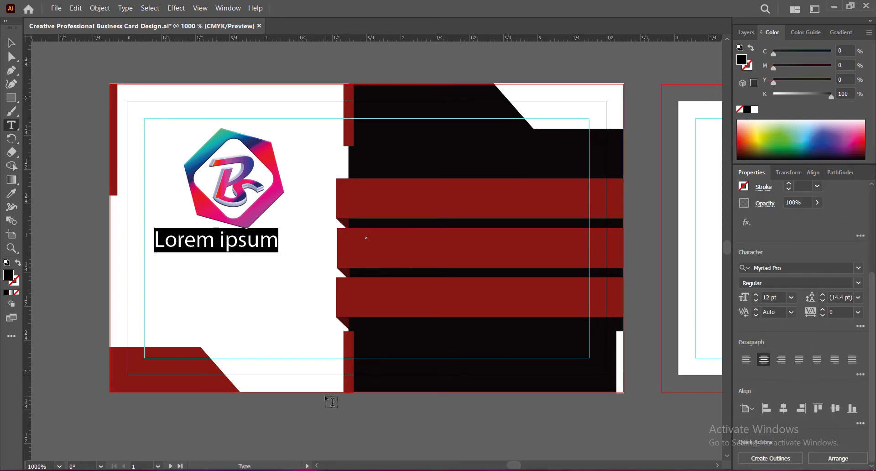
pyautogui.write('PIYASTICK ')
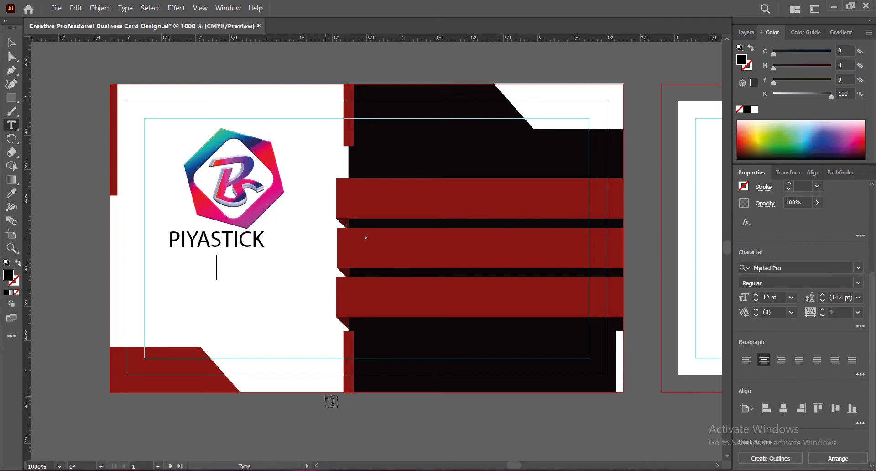
pyautogui.write('MULTI CREATIV')
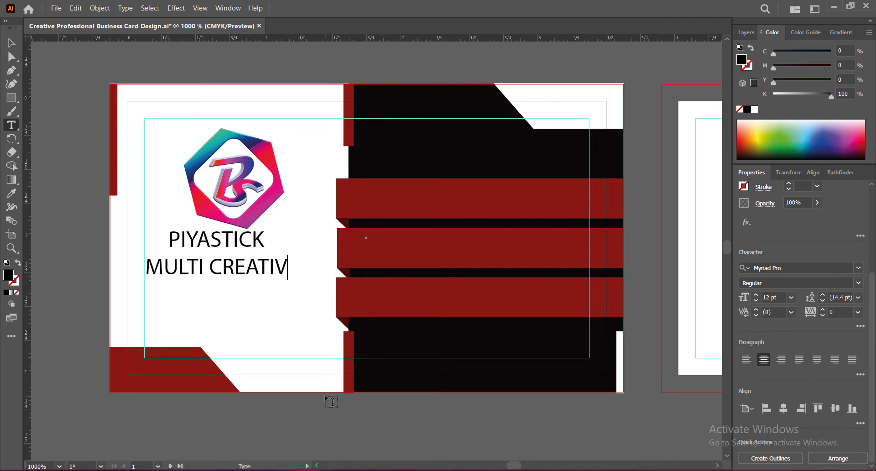
pyautogui.write('E GALAXY')
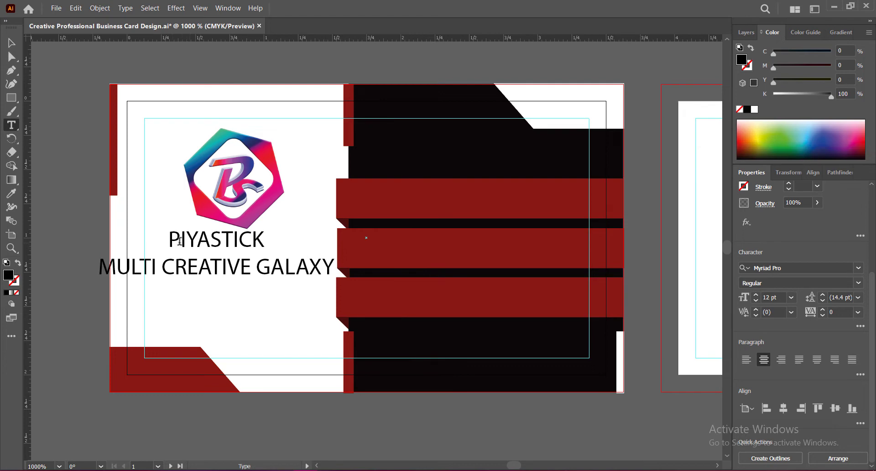
# Format the "PIYASTICK" line in Roboto Condensed Bold at 15 pt
pyautogui.moveTo(167, 254); pyautogui.dragTo(272, 242)
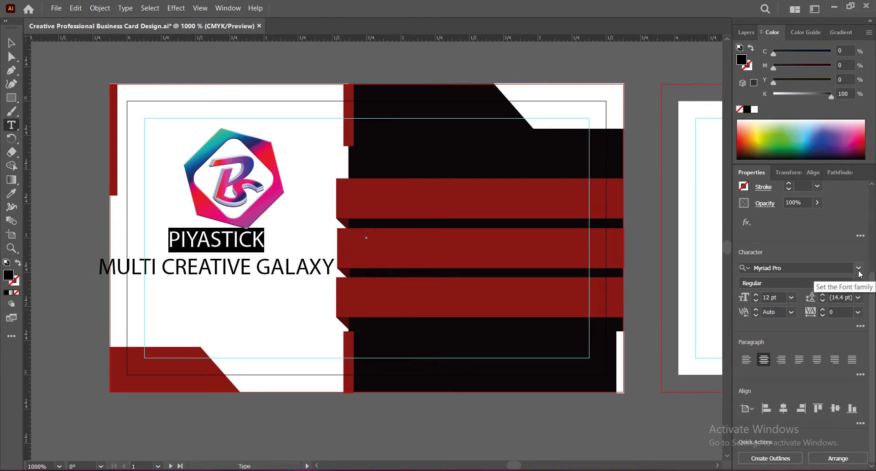
pyautogui.click(803, 268)
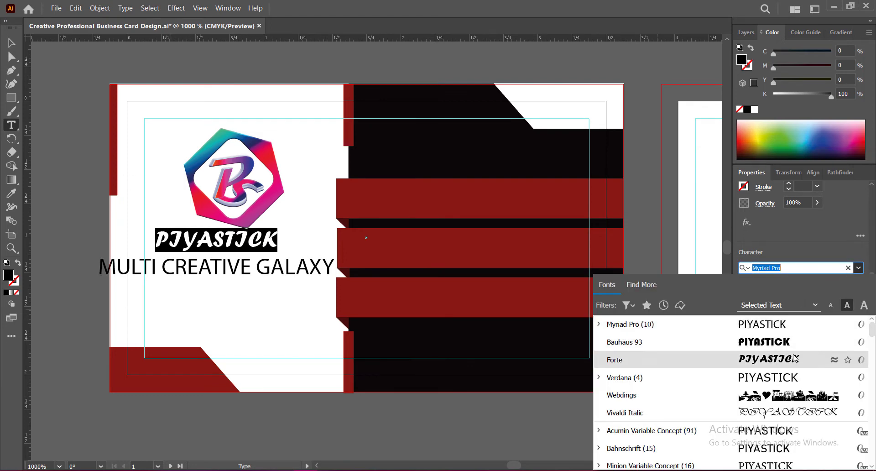
pyautogui.scroll(-3, 778, 355)
pyautogui.scroll(-20, 778, 355)
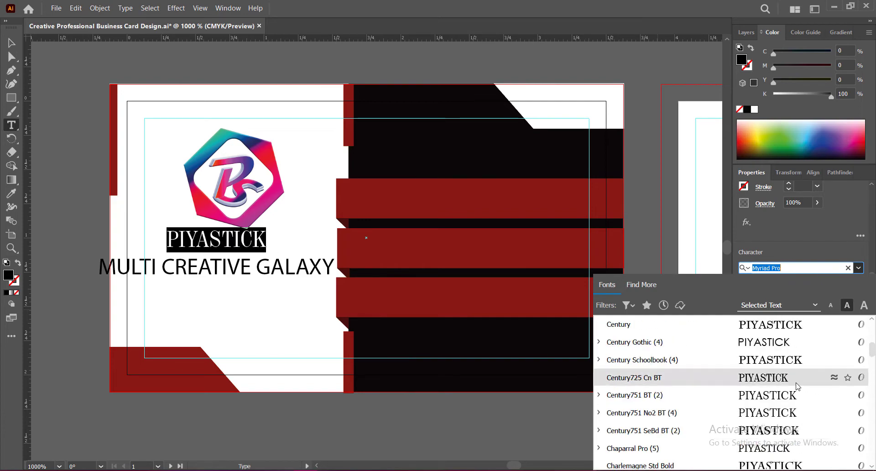
pyautogui.scroll(-20, 798, 386)
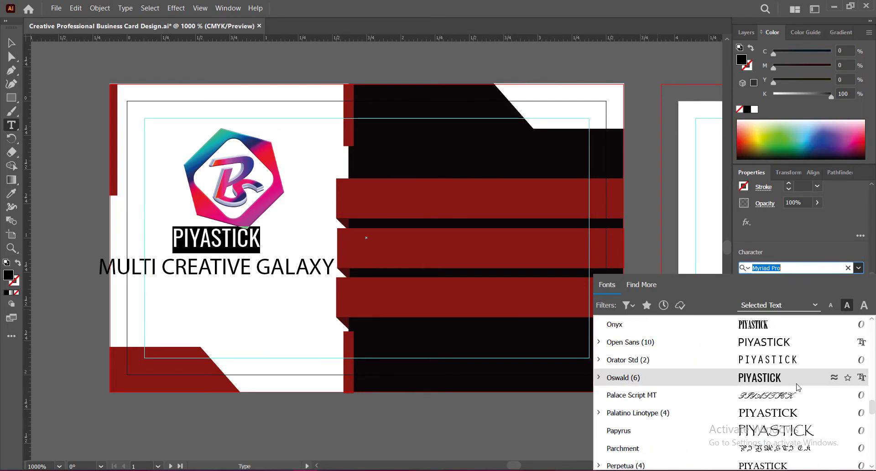
pyautogui.scroll(-8, 797, 386)
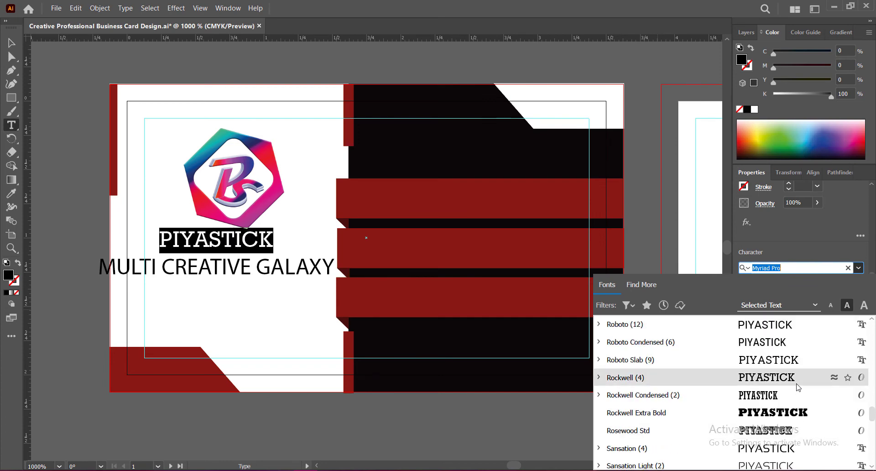
pyautogui.click(648, 342)
pyautogui.click(858, 283)
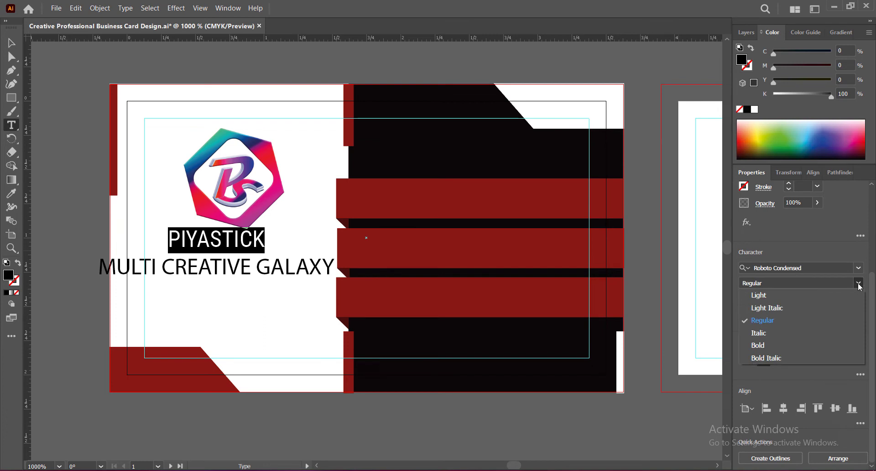
pyautogui.click(761, 345)
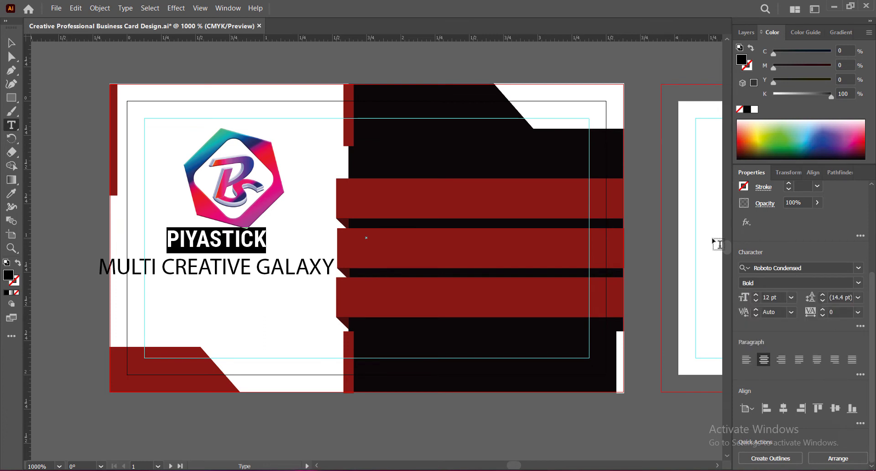
pyautogui.click(756, 294)
pyautogui.click(756, 294)
pyautogui.click(756, 294)
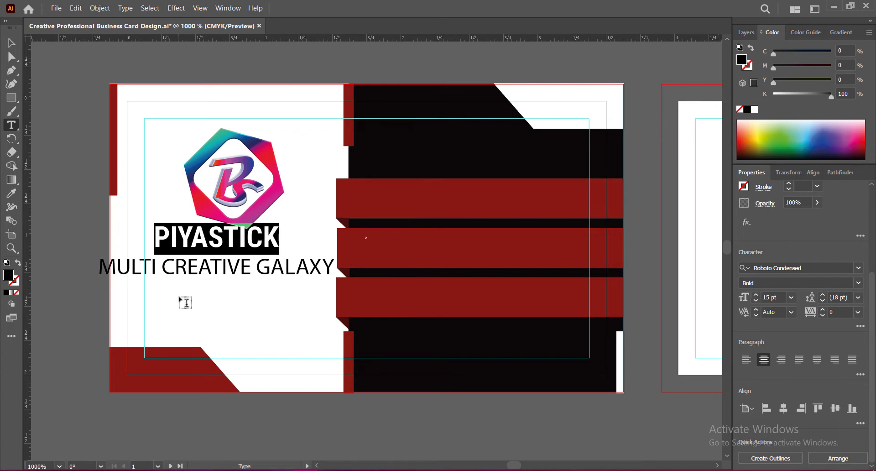
# Format the "MULTI CREATIVE GALAXY" line in Roboto Condensed Light at 7 pt
pyautogui.moveTo(98, 267); pyautogui.dragTo(337, 269)
pyautogui.click(859, 268)
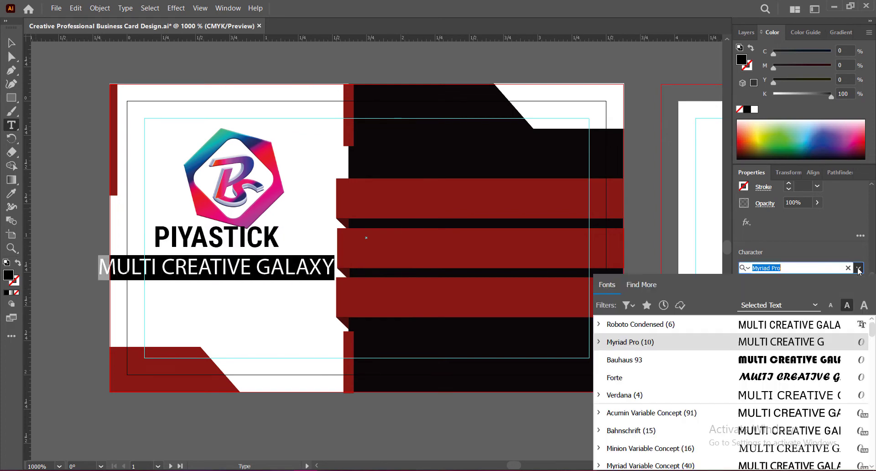
pyautogui.click(803, 323)
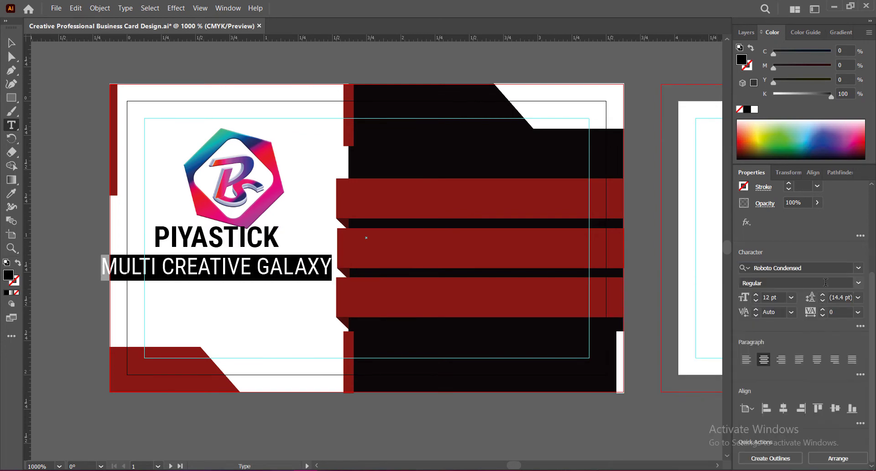
pyautogui.click(858, 283)
pyautogui.click(758, 295)
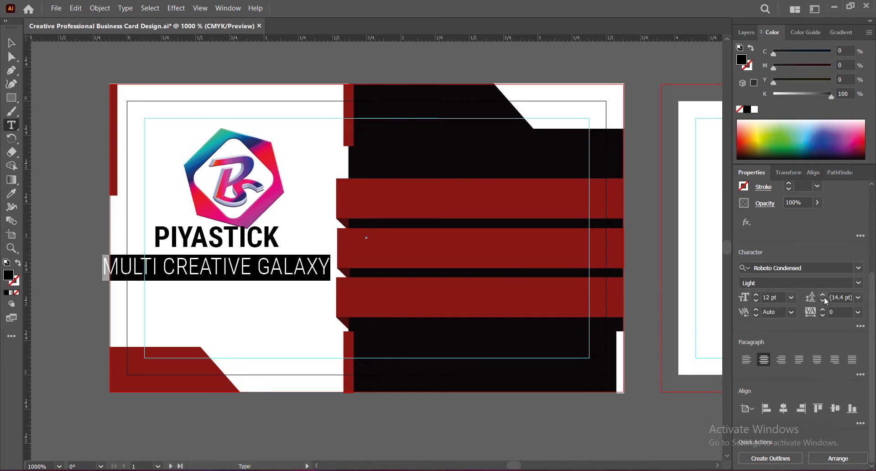
pyautogui.click(756, 302)
pyautogui.click(756, 301)
pyautogui.click(757, 302)
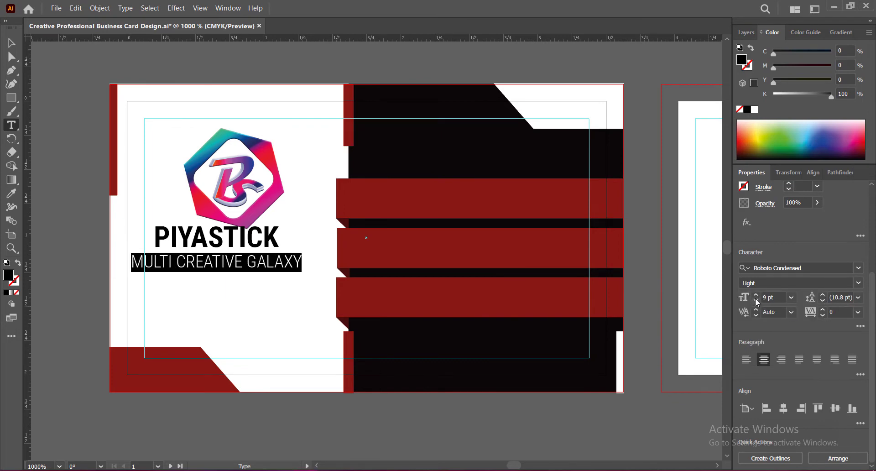
pyautogui.click(757, 302)
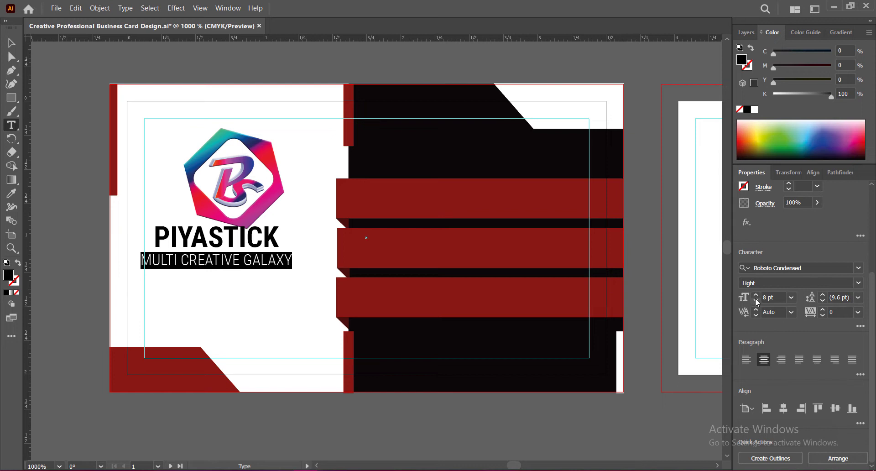
pyautogui.click(757, 301)
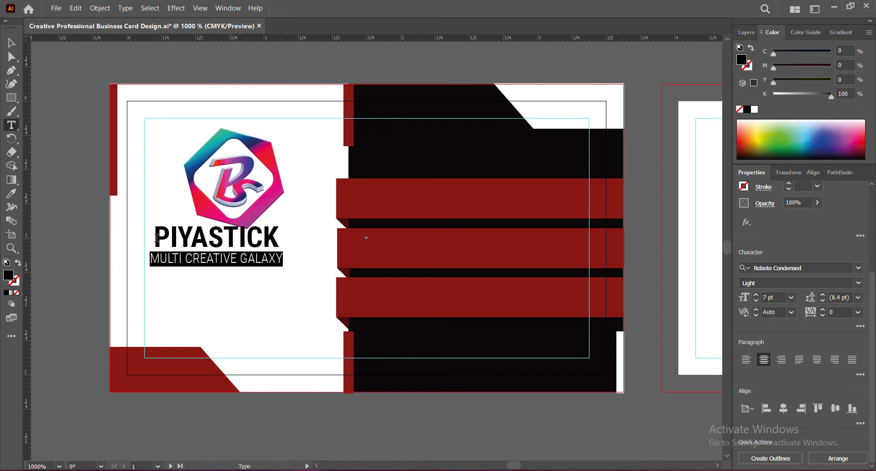
# Set the tracking of the "PIYASTICK" line to 50 and the leading of both company text lines to 9 pt
pyautogui.moveTo(157, 237); pyautogui.dragTo(281, 238)
pyautogui.click(858, 312)
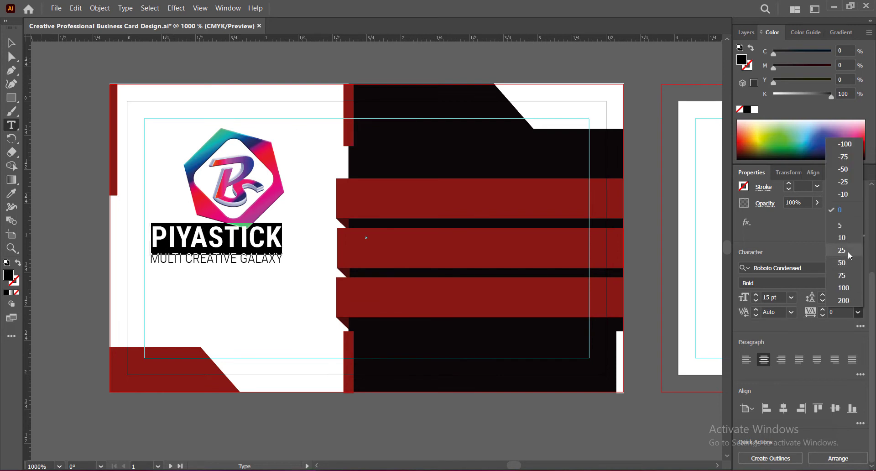
pyautogui.click(846, 262)
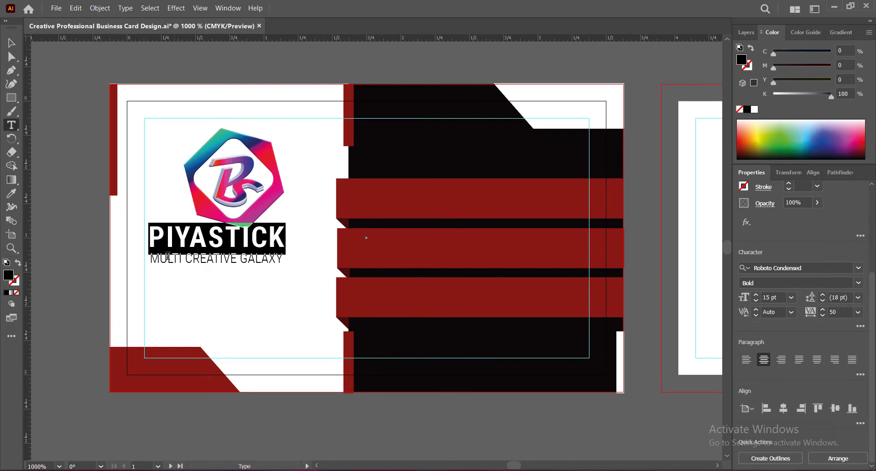
pyautogui.moveTo(151, 259); pyautogui.dragTo(283, 259)
pyautogui.click(858, 298)
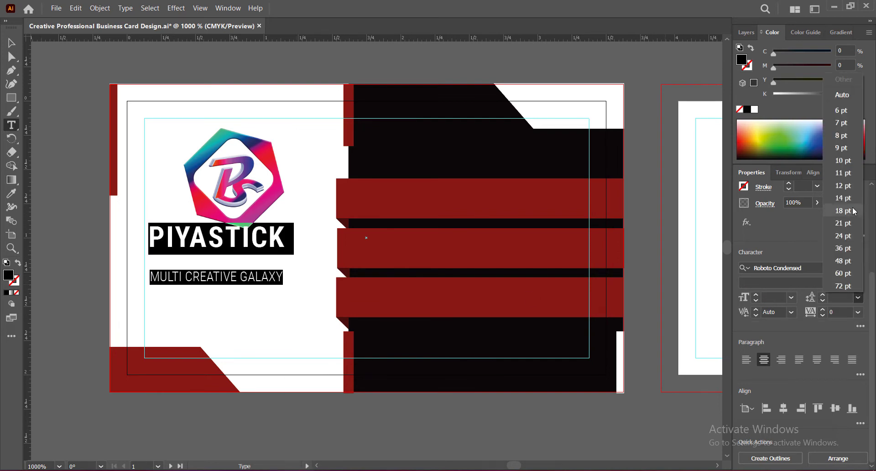
pyautogui.click(842, 147)
pyautogui.press('Escape')
# Move the company text lower below the logo, then shift the logo down and center it horizontally over the text
pyautogui.moveTo(221, 241); pyautogui.dragTo(237, 253)
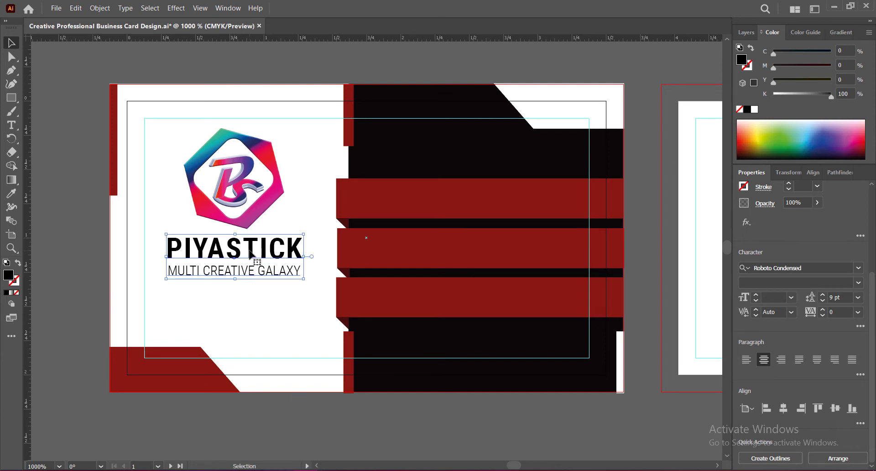
pyautogui.press('Down')
pyautogui.press('Down')
pyautogui.press('Down')
pyautogui.click(242, 224)
pyautogui.press('Down')
pyautogui.press('Down')
pyautogui.press('Down')
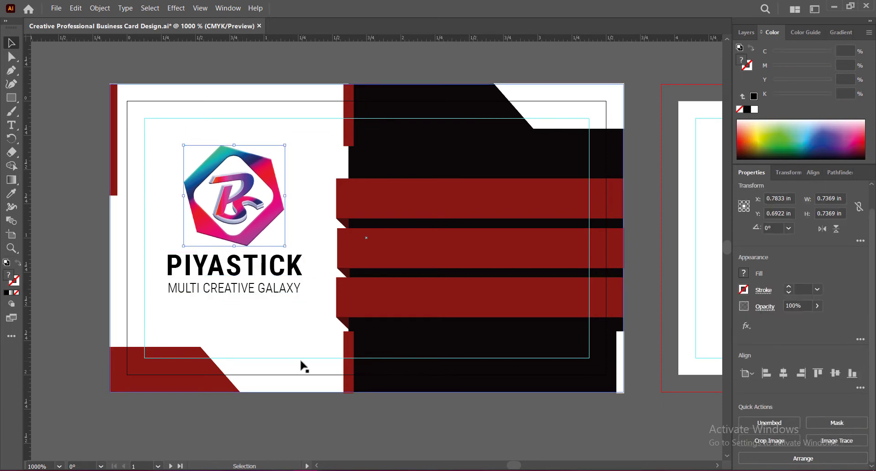
pyautogui.press('Left')
pyautogui.press('Right')
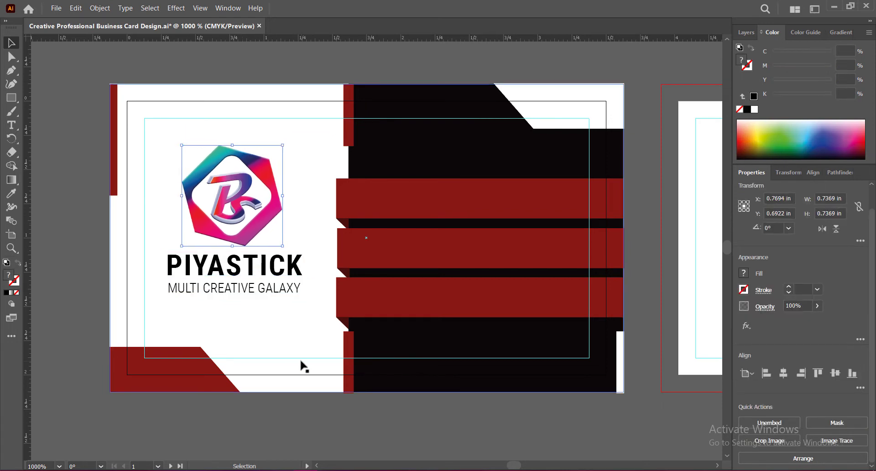
pyautogui.click(395, 440)
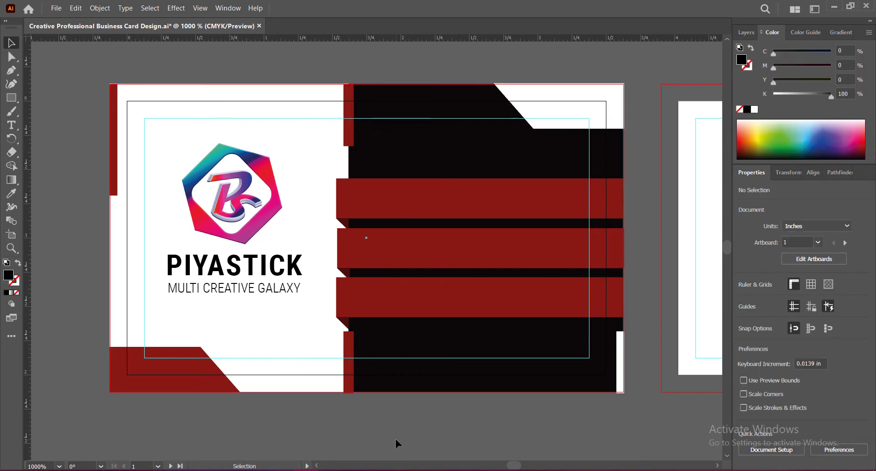
# Move the logo and company text down together to a Y position of about 0.98 in and save the document
pyautogui.click(267, 225)
pyautogui.keyDown('shift'); pyautogui.click(274, 269); pyautogui.keyUp('shift')
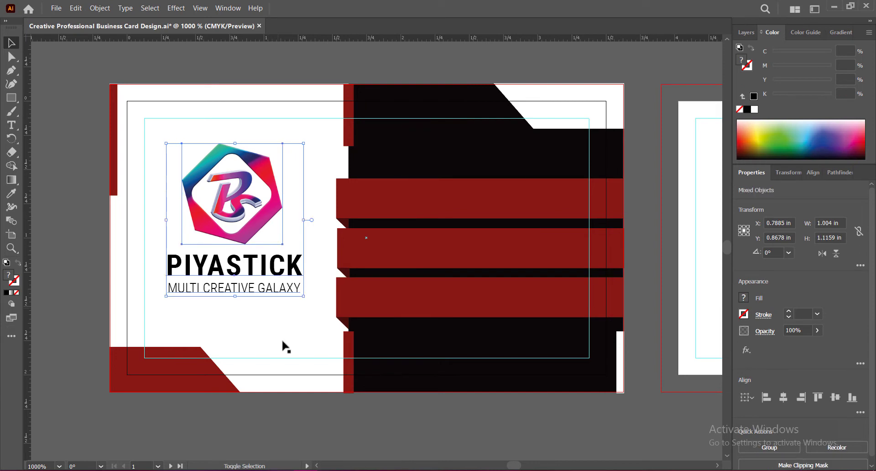
pyautogui.press('Down')
pyautogui.press('Down')
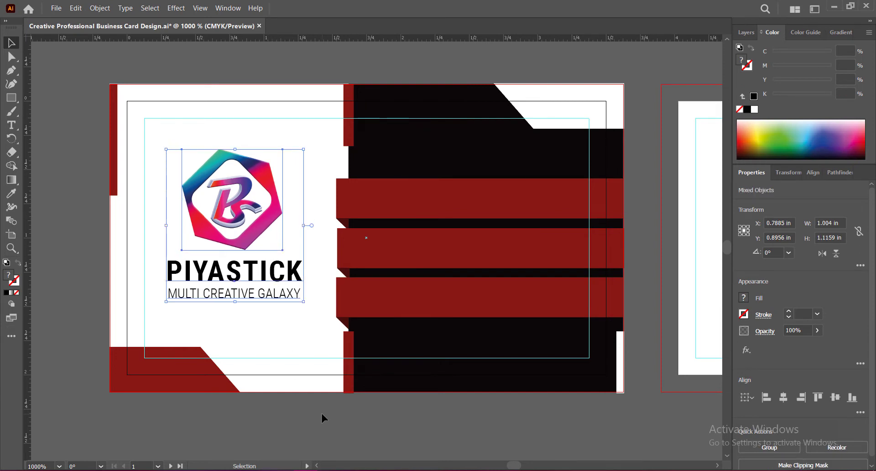
pyautogui.press('Down')
pyautogui.press('Down')
pyautogui.press('Down')
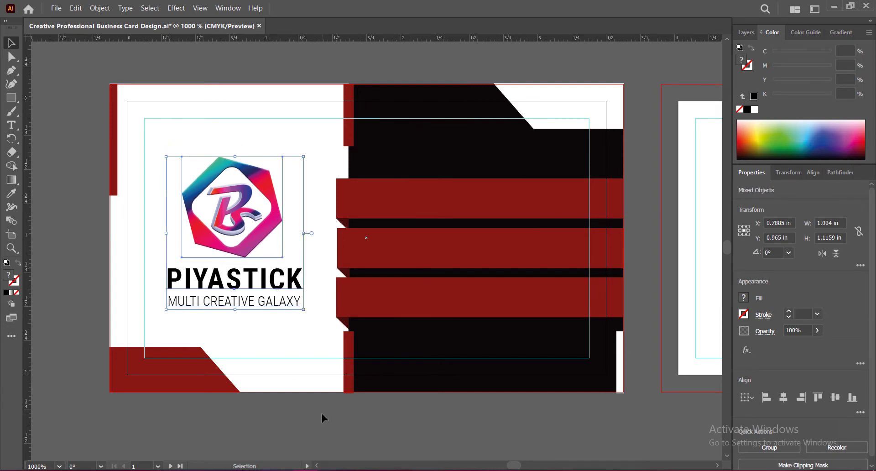
pyautogui.press('Down')
pyautogui.press('Down')
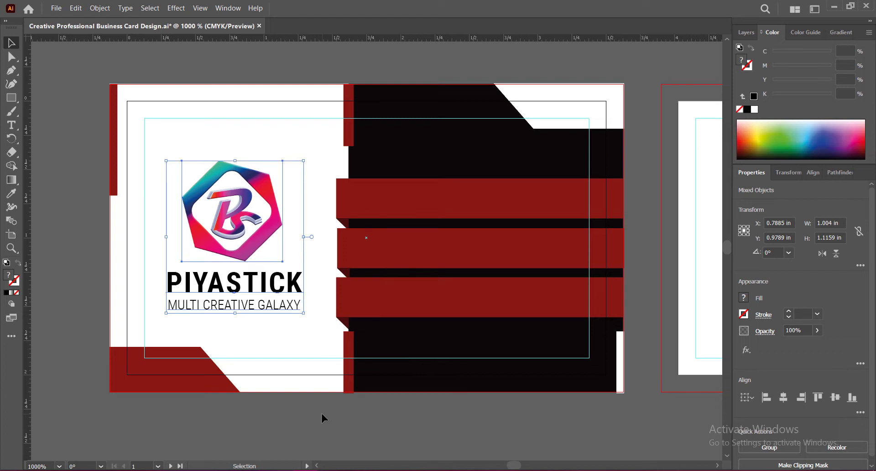
pyautogui.press('Up')
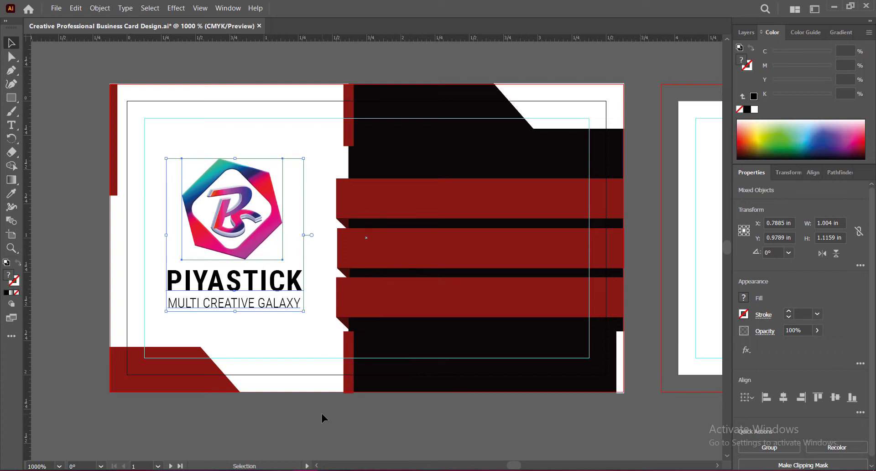
pyautogui.press('Down')
pyautogui.press('Up')
pyautogui.click(318, 423)
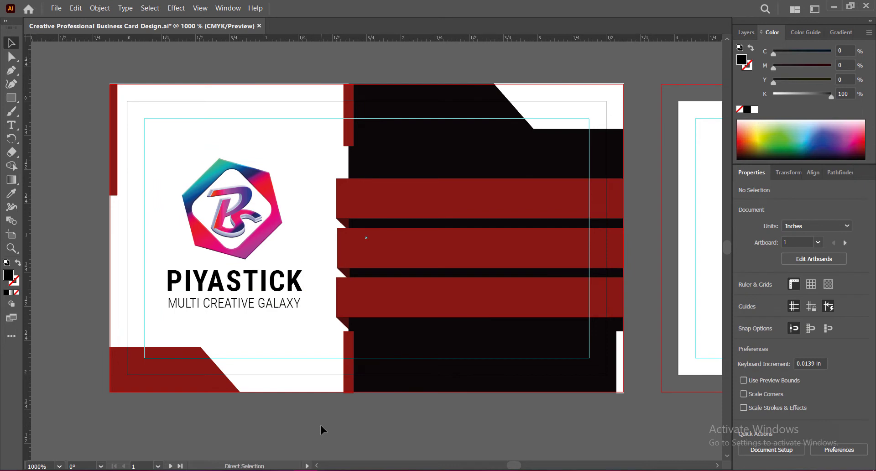
pyautogui.hotkey('ctrl', 's')
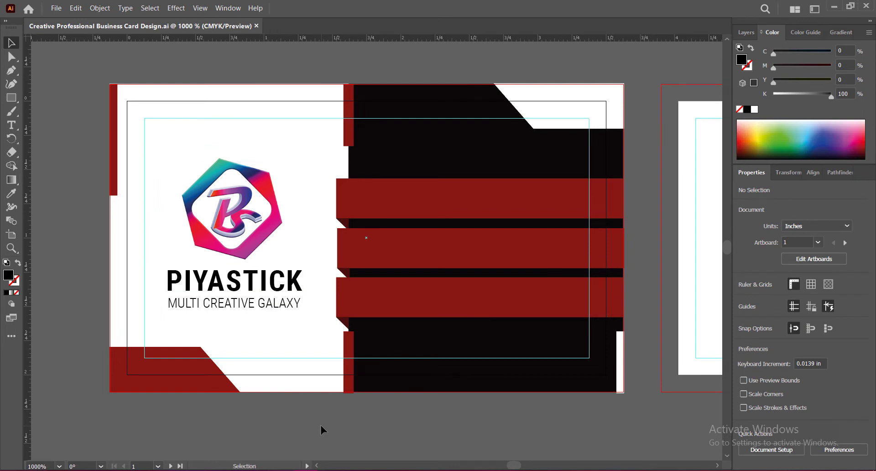
# Move the logo and company text up together to a Y position of about 0.81 in and save the document
pyautogui.click(266, 185)
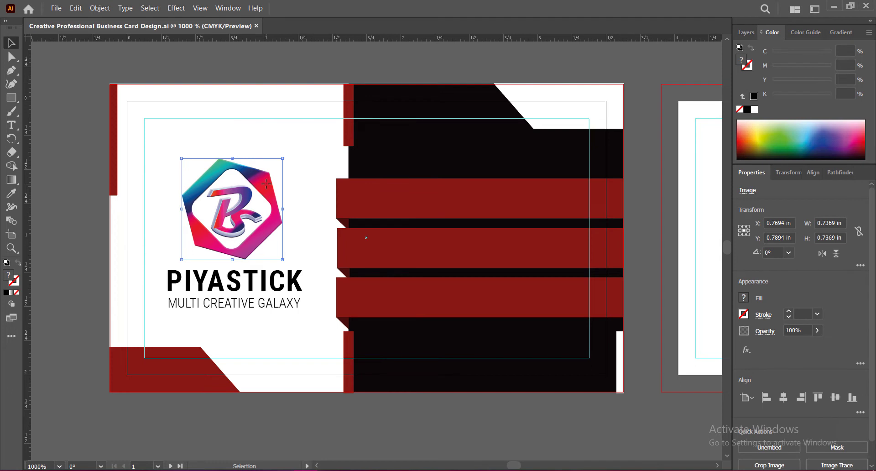
pyautogui.keyDown('shift'); pyautogui.click(234, 280); pyautogui.keyUp('shift')
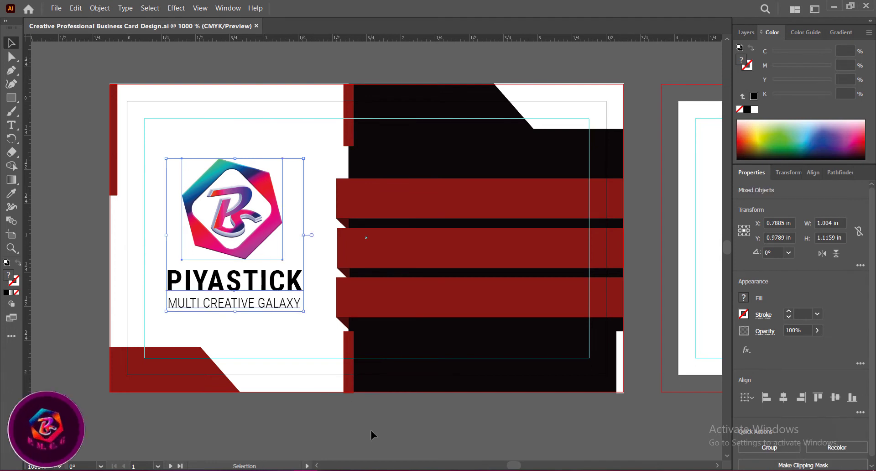
pyautogui.press('Up')
pyautogui.press('Up')
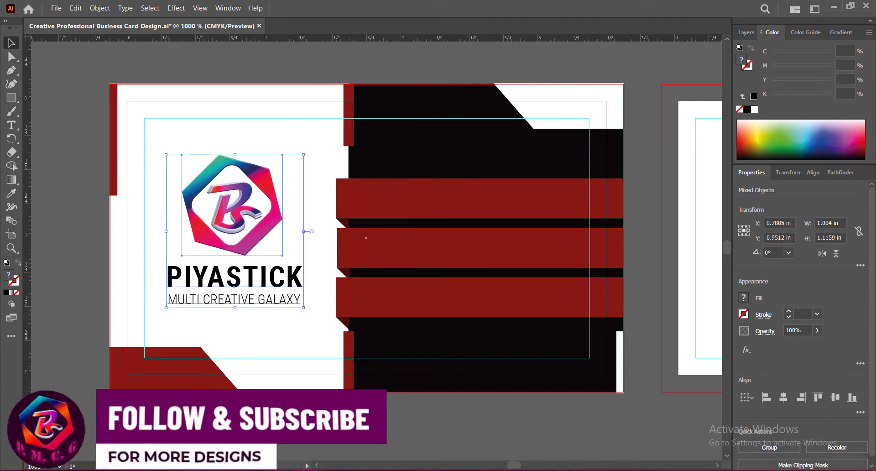
pyautogui.press('Up')
pyautogui.press('Up')
pyautogui.press('Up')
pyautogui.press('Up')
pyautogui.press('Up')
pyautogui.press('Up')
pyautogui.press('Up')
pyautogui.press('Up')
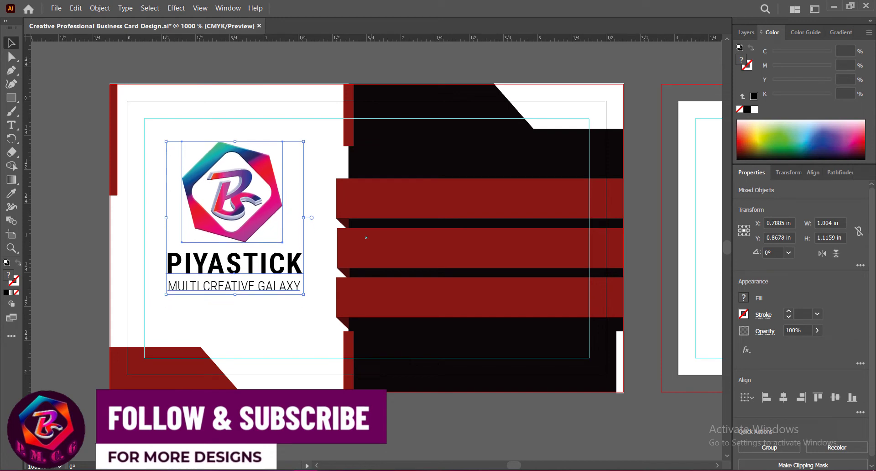
pyautogui.press('Up')
pyautogui.press('Up')
pyautogui.press('Up')
pyautogui.press('Up')
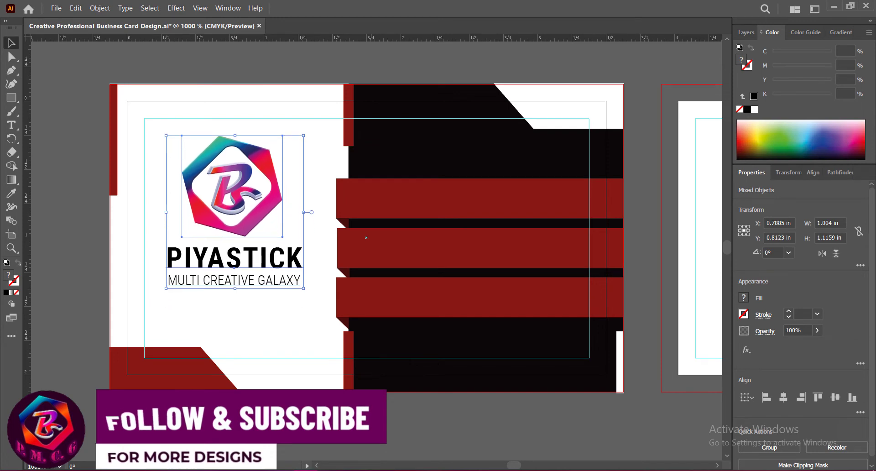
pyautogui.hotkey('ctrl', 'shift', 'a')
pyautogui.hotkey('ctrl', 's')
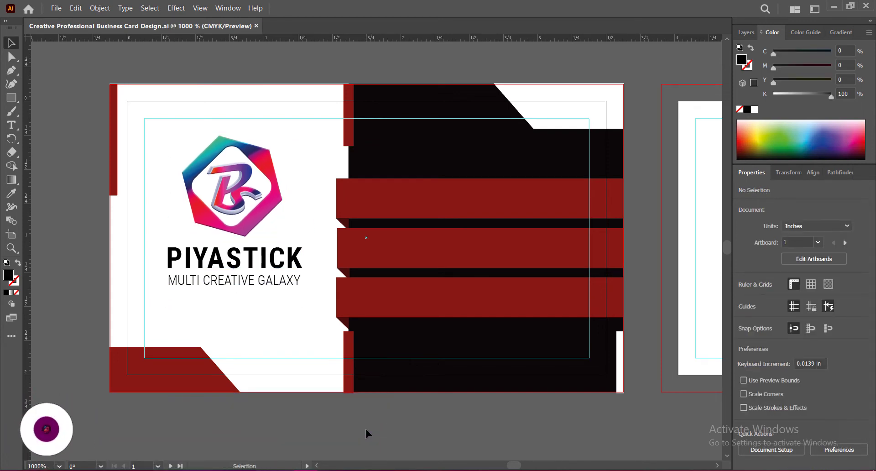
# Start a new center-aligned text below the company text in Roboto Condensed Regular with tracking 0
pyautogui.press('t')
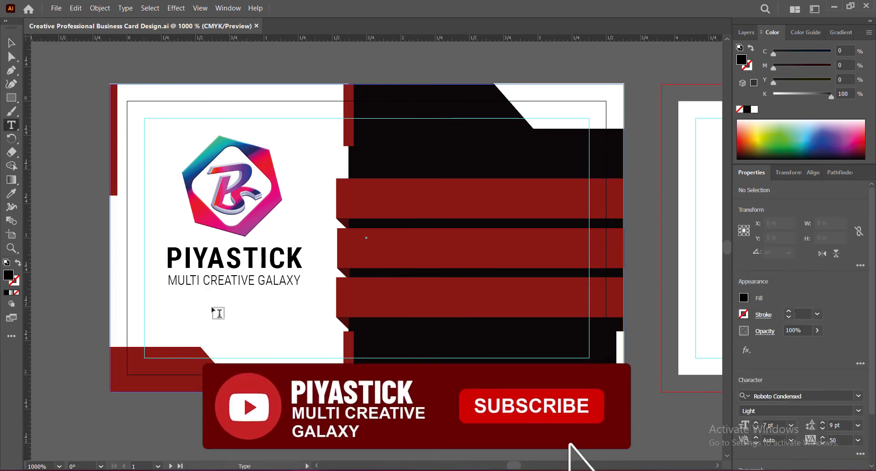
pyautogui.click(212, 310)
pyautogui.scroll(-4, 812, 388)
pyautogui.click(858, 283)
pyautogui.click(764, 320)
pyautogui.click(858, 312)
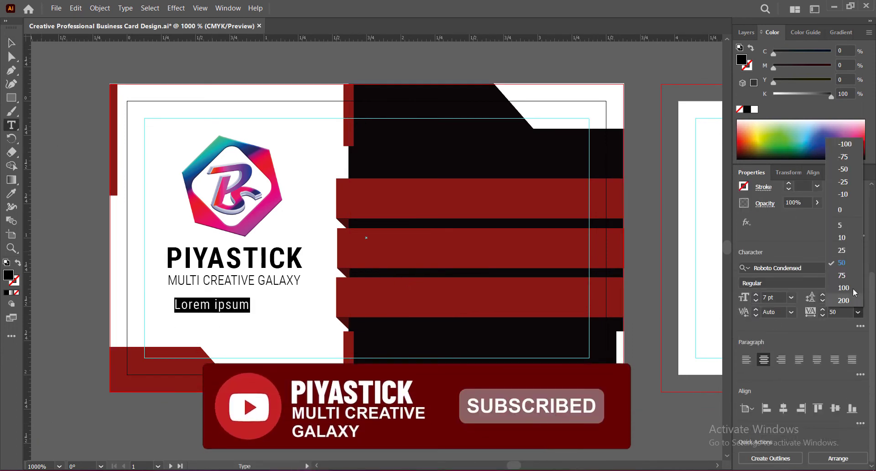
pyautogui.click(844, 220)
# Enter three lines: "All Graphic Design Services Including", "Web, Print & Social Media Designs" and "With Best Quality Products"
pyautogui.write('All Graphic')
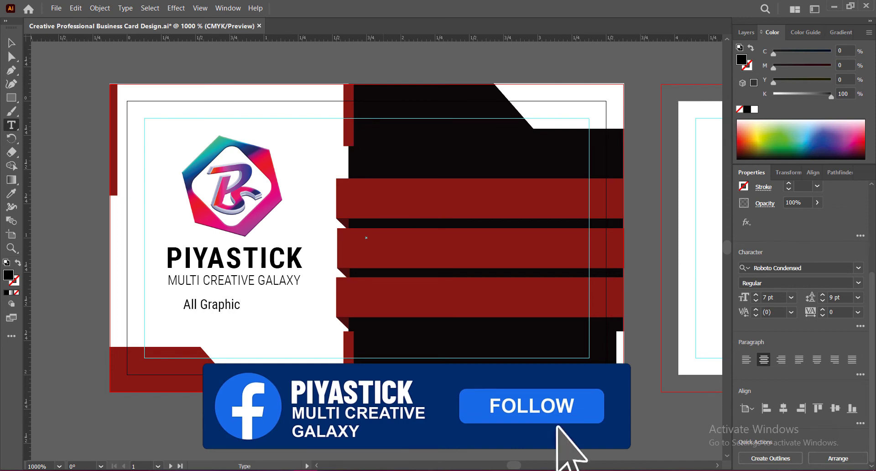
pyautogui.write(' Design Services')
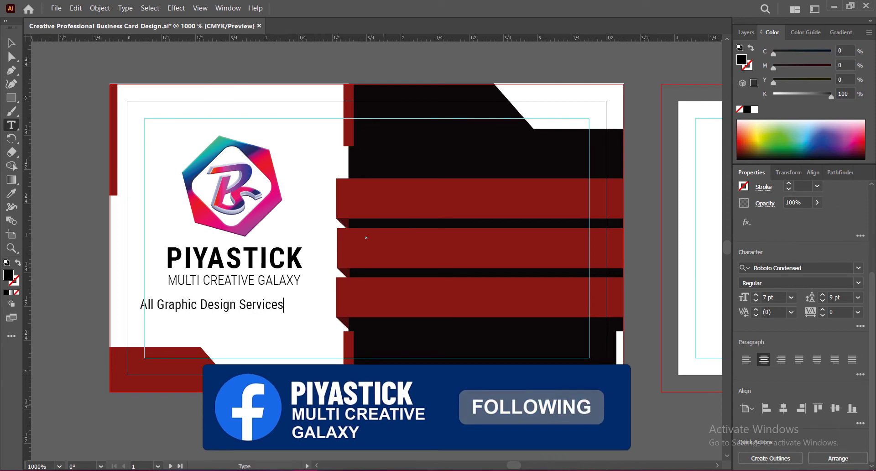
pyautogui.write(' Including')
pyautogui.press('Return')
pyautogui.write('Web, Print & Soci')
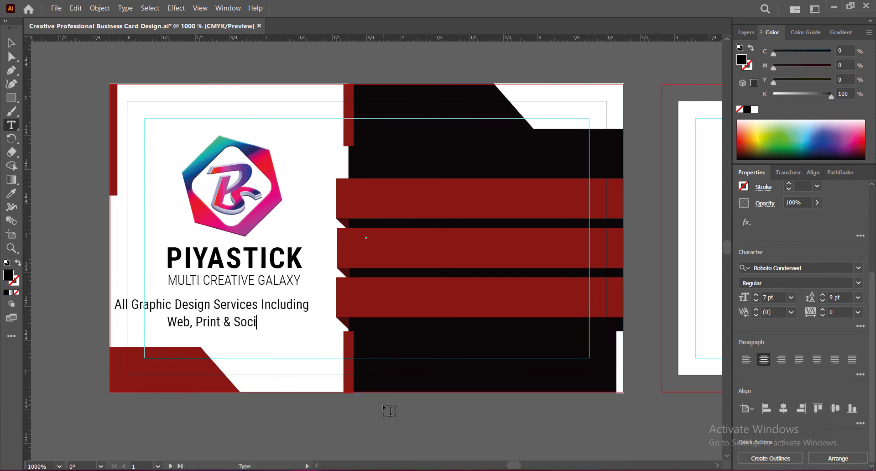
pyautogui.write('al Media Designs')
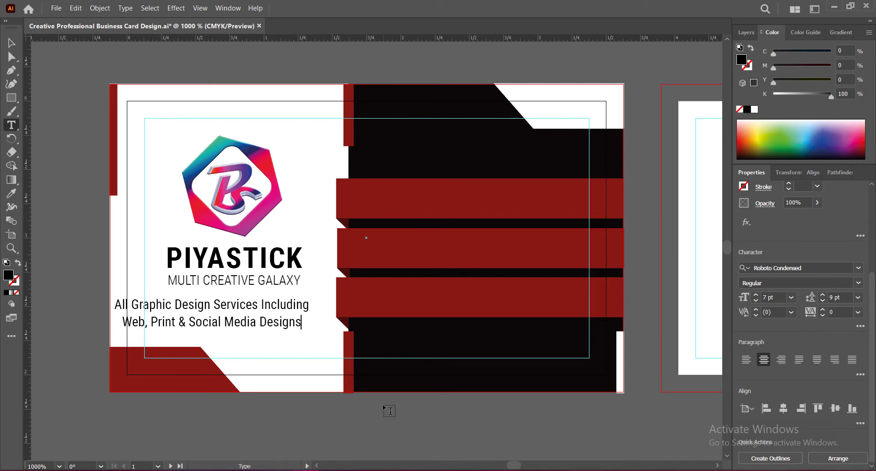
pyautogui.press('Return')
pyautogui.write('With Best Quality Products')
pyautogui.press('Escape')
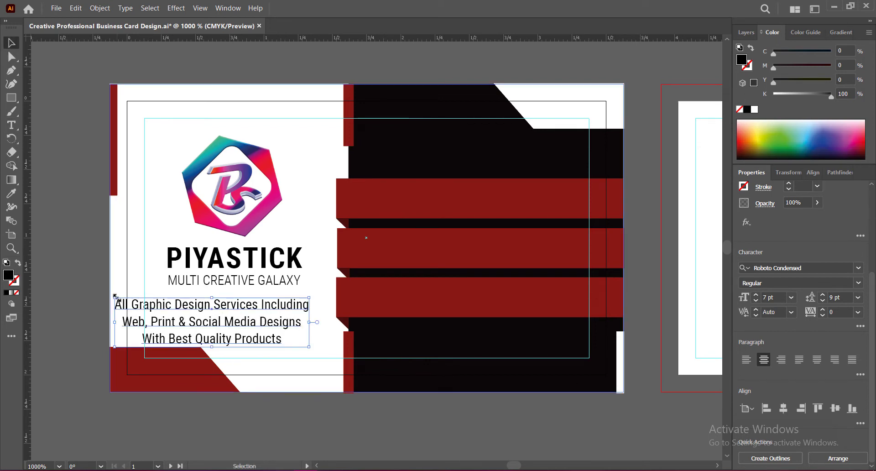
# Center the three-line services text under the company text and set it to 6 pt with 8 pt leading
pyautogui.moveTo(202, 311); pyautogui.dragTo(222, 311)
pyautogui.click(755, 300)
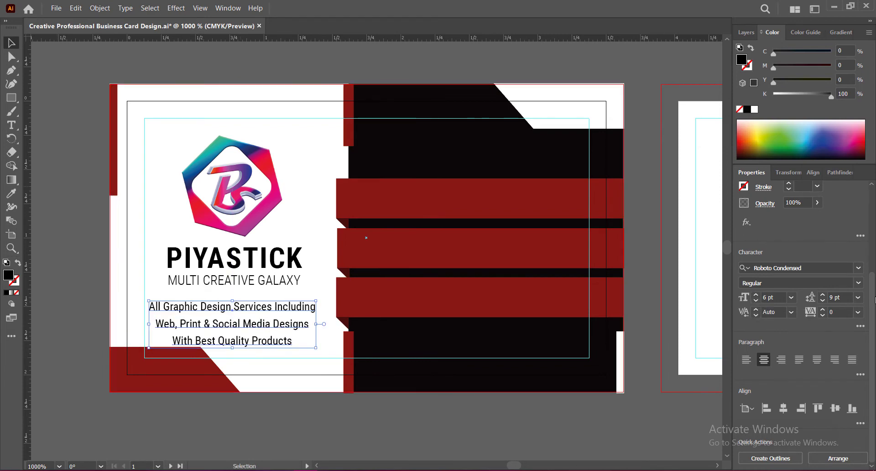
pyautogui.click(822, 301)
pyautogui.click(822, 301)
pyautogui.click(822, 294)
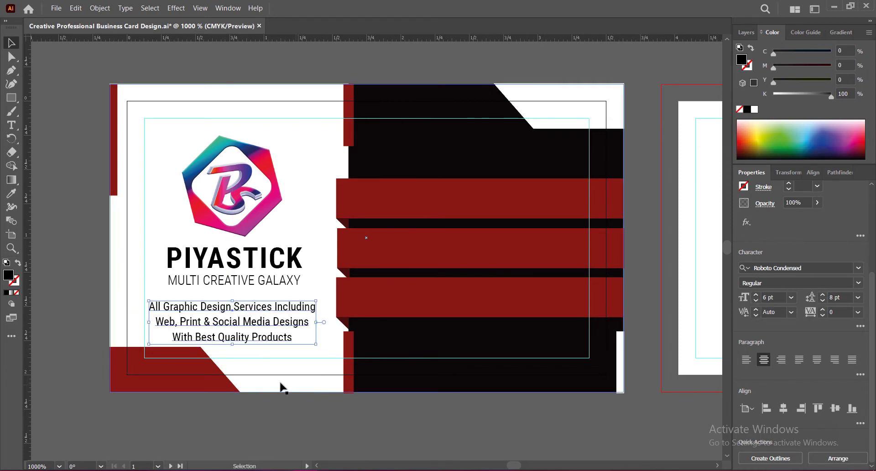
# Nudge the logo, company text and services text up together to a Y position of about 0.99 in
pyautogui.click(255, 169)
pyautogui.keyDown('shift'); pyautogui.click(255, 262); pyautogui.keyUp('shift')
pyautogui.keyDown('shift'); pyautogui.click(263, 320); pyautogui.keyUp('shift')
pyautogui.press('Up')
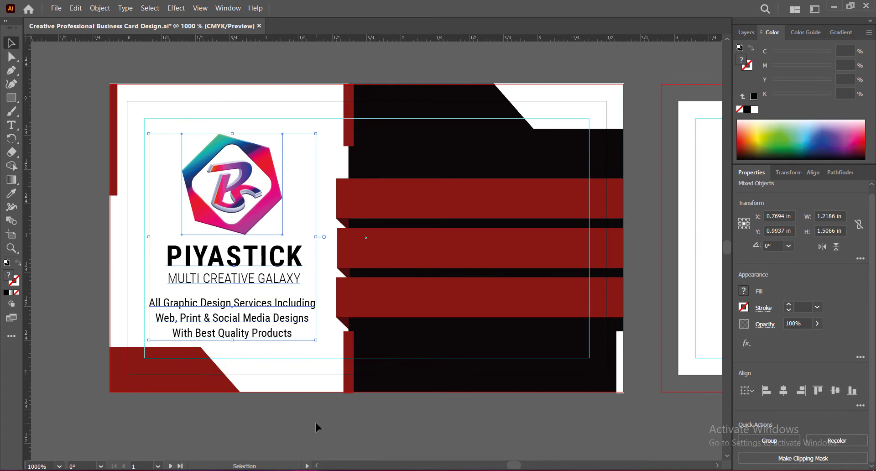
pyautogui.click(315, 424)
# Nudge the logo and company text up to about 0.77 in Y, raise the services text slightly, and save the document
pyautogui.click(248, 178)
pyautogui.keyDown('shift'); pyautogui.click(251, 260); pyautogui.keyUp('shift')
pyautogui.press('Up')
pyautogui.press('Up')
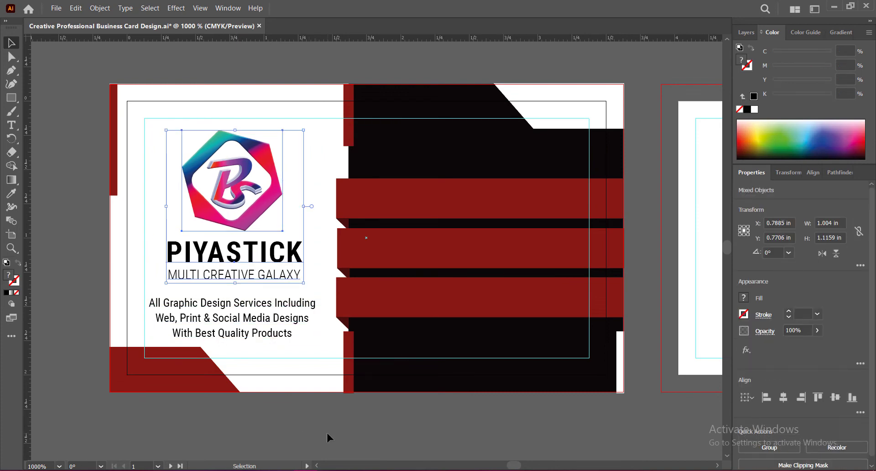
pyautogui.click(327, 433)
pyautogui.press('t')
pyautogui.hotkey('ctrl', 's')
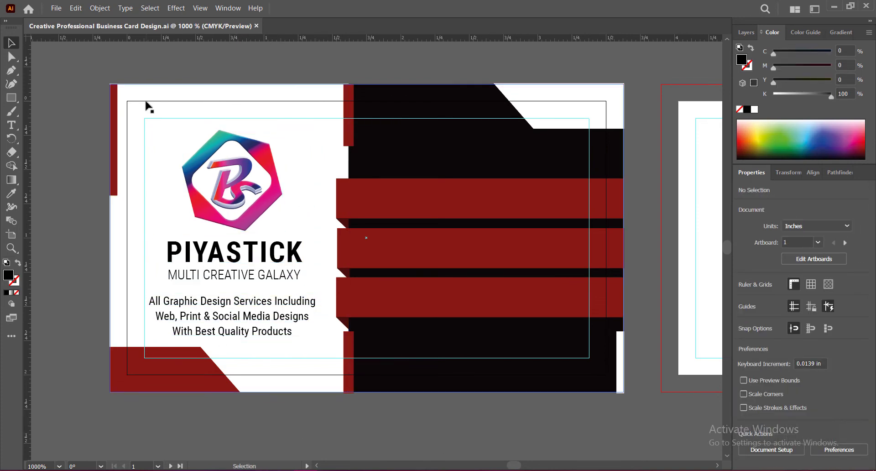
# Add a two-line text over the upper black area with the designer's full name and "Graphic Designer & Co- Founder"
pyautogui.click(369, 139)
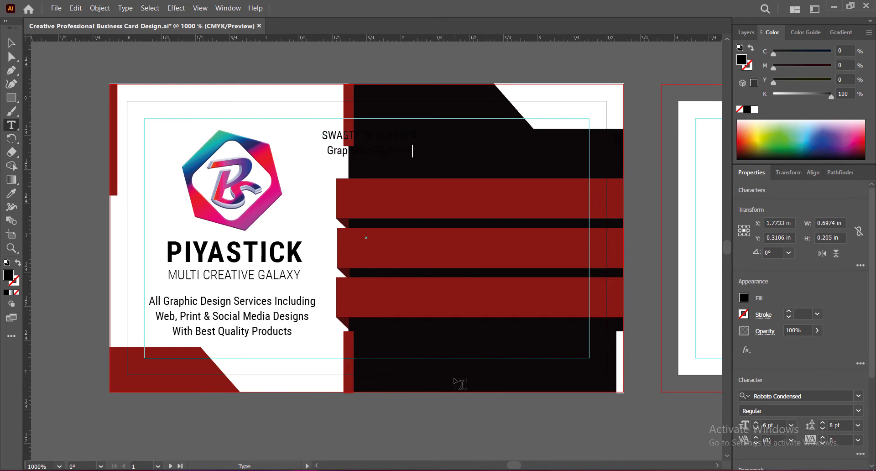
pyautogui.write(' Video Editor')
# Fill the name and job title text with white, left-align it and place it in the upper black area
pyautogui.click(11, 42)
pyautogui.doubleClick(8, 274)
pyautogui.moveTo(474, 227); pyautogui.dragTo(464, 201)
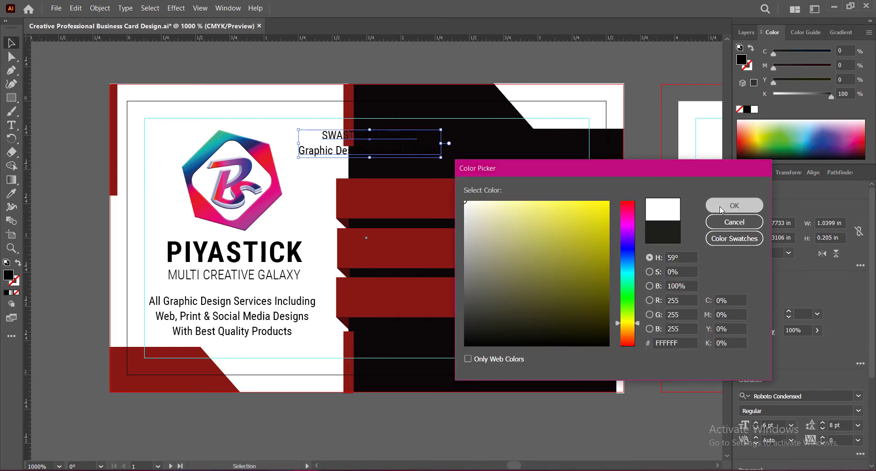
pyautogui.click(720, 207)
pyautogui.moveTo(382, 136)
pyautogui.mouseDown()
pyautogui.moveTo(446, 137)
pyautogui.moveTo(375, 134)
pyautogui.mouseUp()
pyautogui.scroll(-4, 753, 359)
pyautogui.click(746, 360)
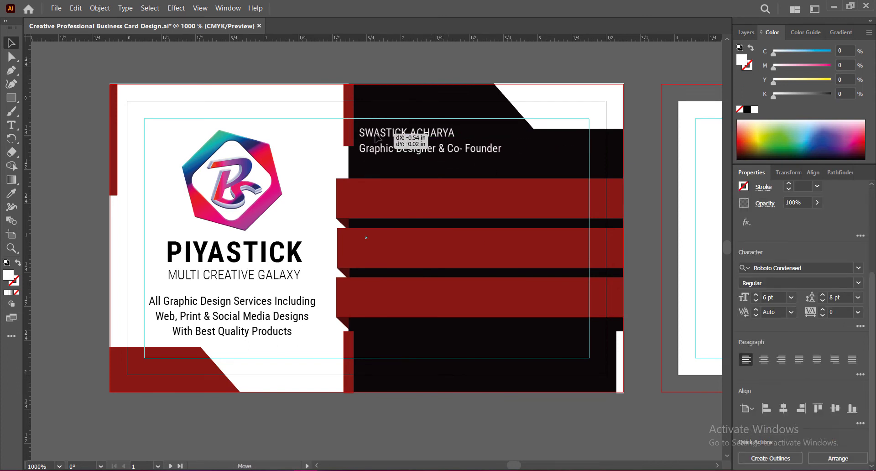
# Enlarge the name line and set it to Bold, and set the job title line to Italic
pyautogui.doubleClick(375, 135)
pyautogui.tripleClick(375, 135)
pyautogui.click(756, 295)
pyautogui.click(756, 294)
pyautogui.click(756, 295)
pyautogui.click(756, 294)
pyautogui.click(859, 283)
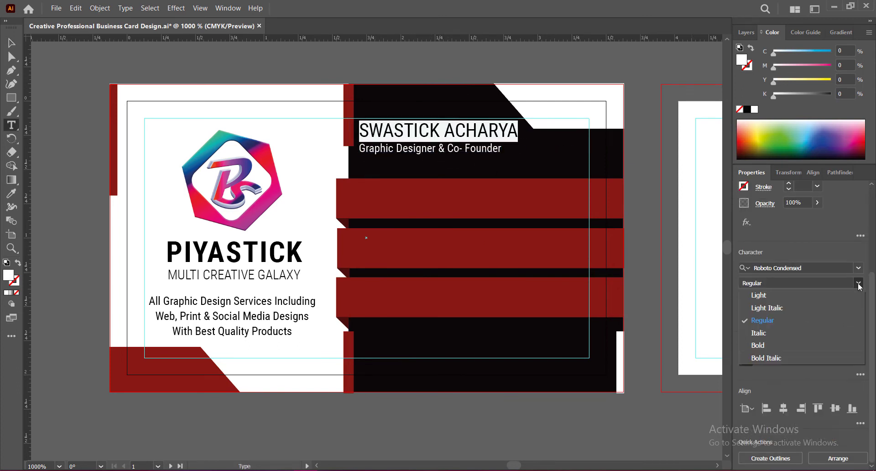
pyautogui.click(758, 345)
pyautogui.tripleClick(429, 149)
pyautogui.click(858, 283)
pyautogui.click(759, 332)
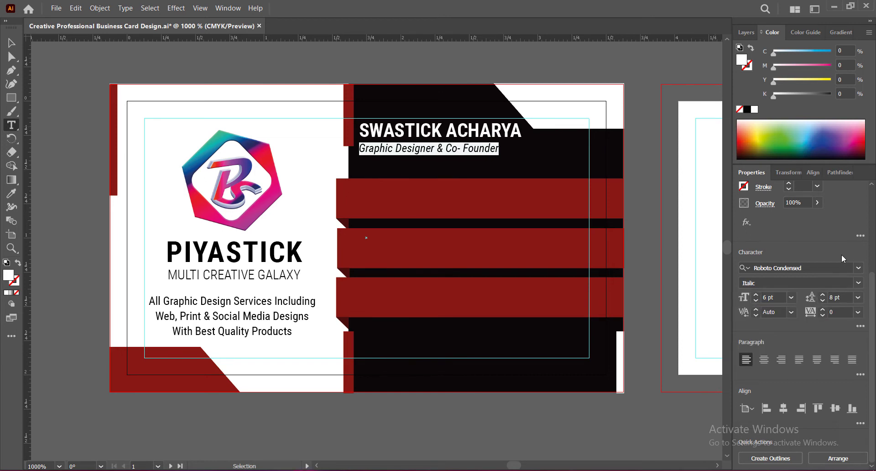
# Scale the name and job title text up slightly and move it down to just above the first red bar
pyautogui.click(11, 43)
pyautogui.moveTo(522, 156); pyautogui.dragTo(537, 166)
pyautogui.moveTo(428, 134); pyautogui.dragTo(425, 146)
pyautogui.click(470, 404)
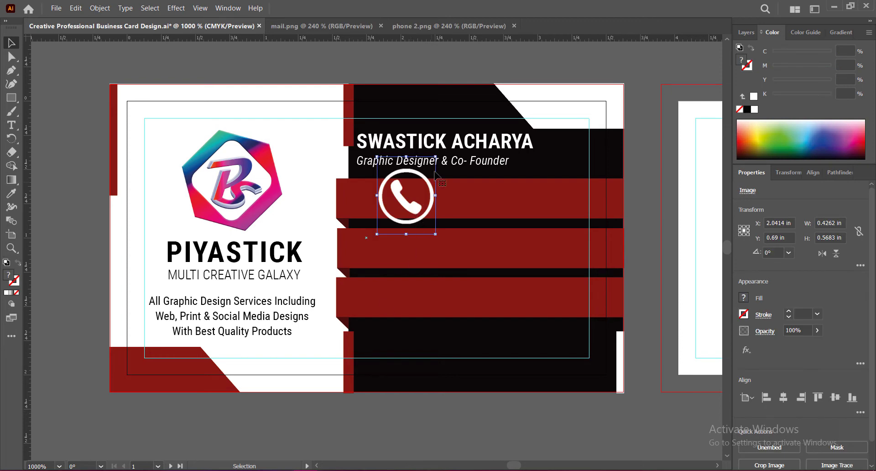
# Scale the phone icon to about 0.25 x 0.33 in, place it at the start of the first red bar, and save
pyautogui.moveTo(406, 157); pyautogui.dragTo(406, 186)
pyautogui.moveTo(408, 215); pyautogui.dragTo(377, 204)
pyautogui.press('Down')
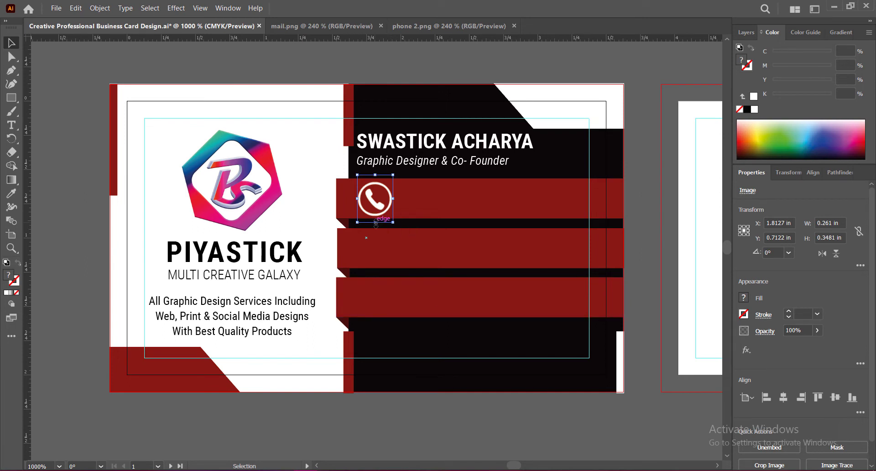
pyautogui.moveTo(375, 224); pyautogui.dragTo(378, 209)
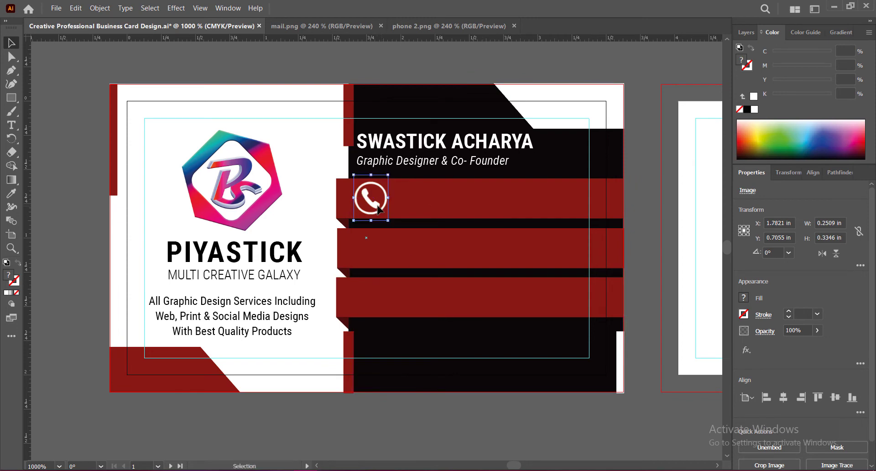
pyautogui.click(76, 8)
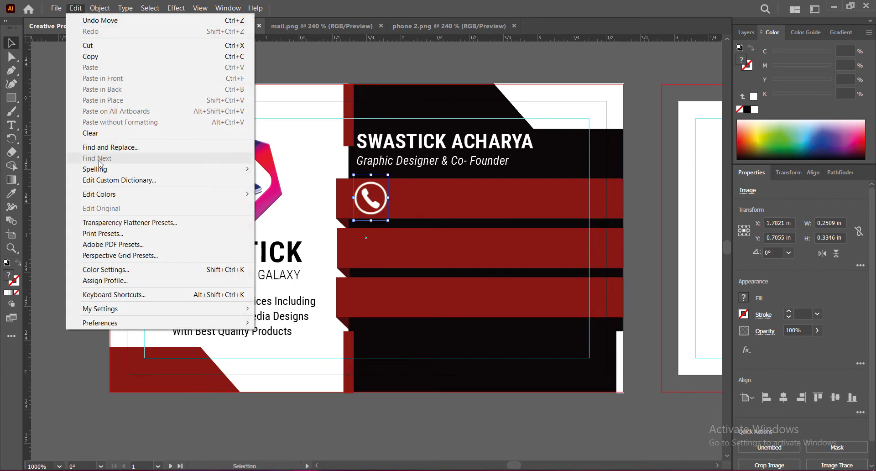
pyautogui.click(454, 420)
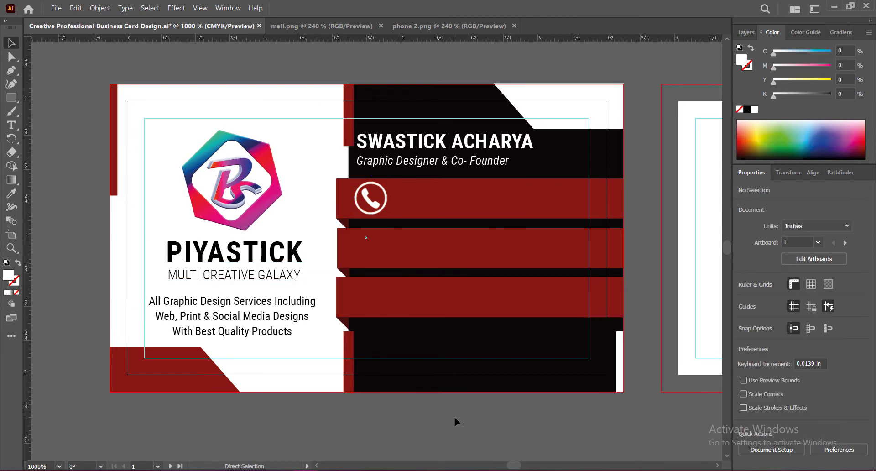
pyautogui.hotkey('ctrl', 's')
# Start a new text beside the phone icon in Roboto Condensed Bold
pyautogui.click(12, 125)
pyautogui.click(391, 186)
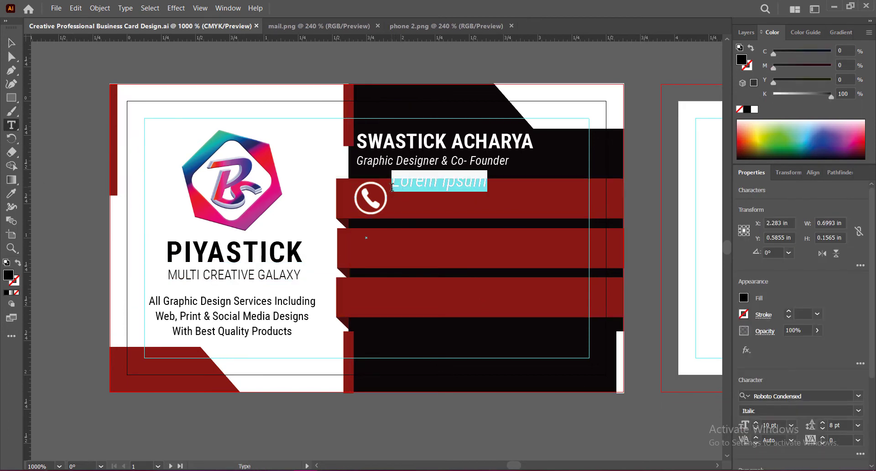
pyautogui.click(857, 410)
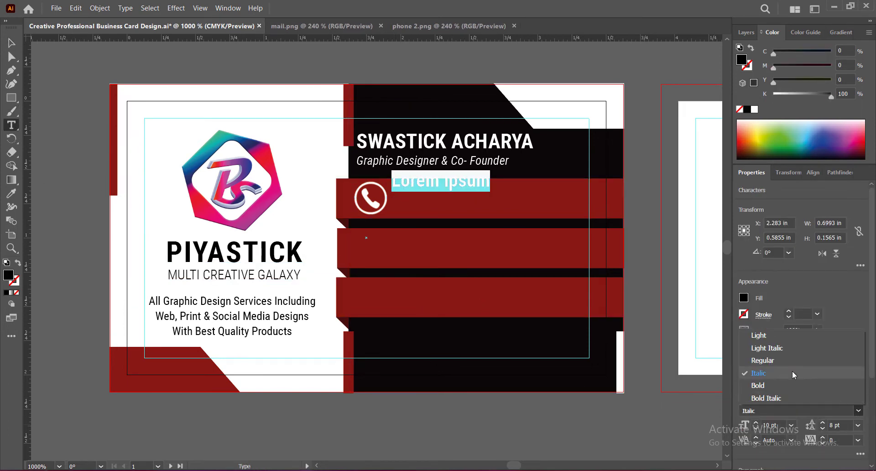
pyautogui.click(773, 363)
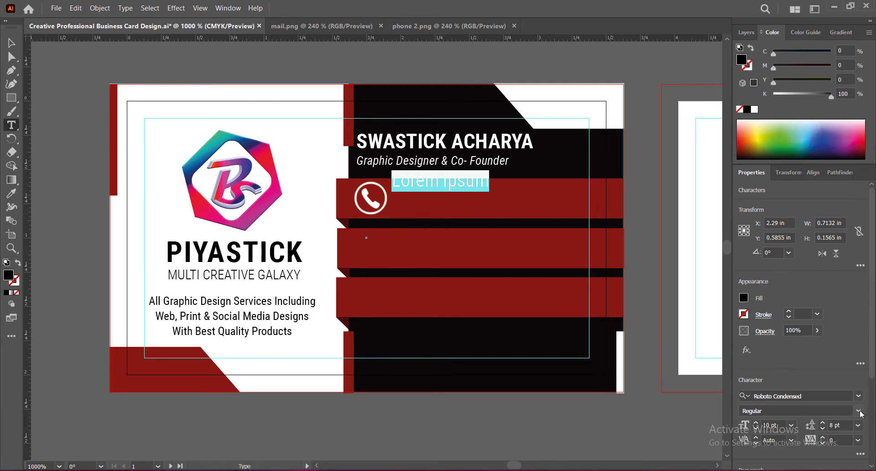
pyautogui.scroll(-3, 849, 365)
pyautogui.click(858, 283)
pyautogui.click(781, 344)
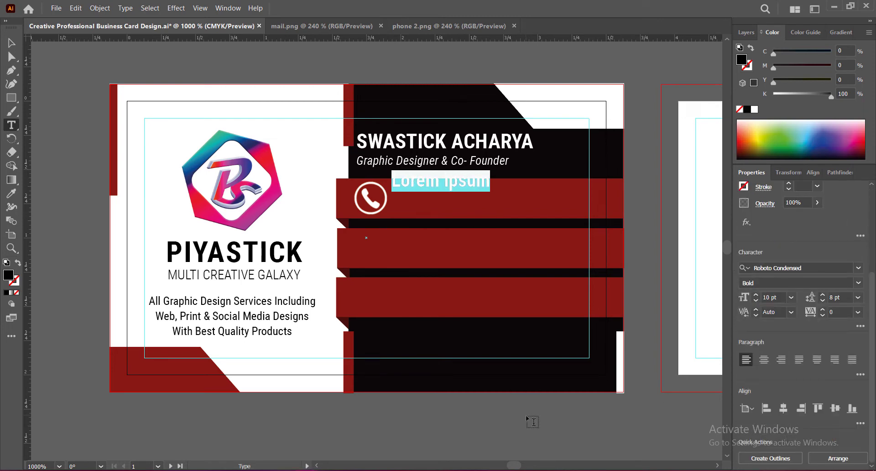
# Replace the placeholder text with two phone numbers on separate lines
pyautogui.press('BackSpace')
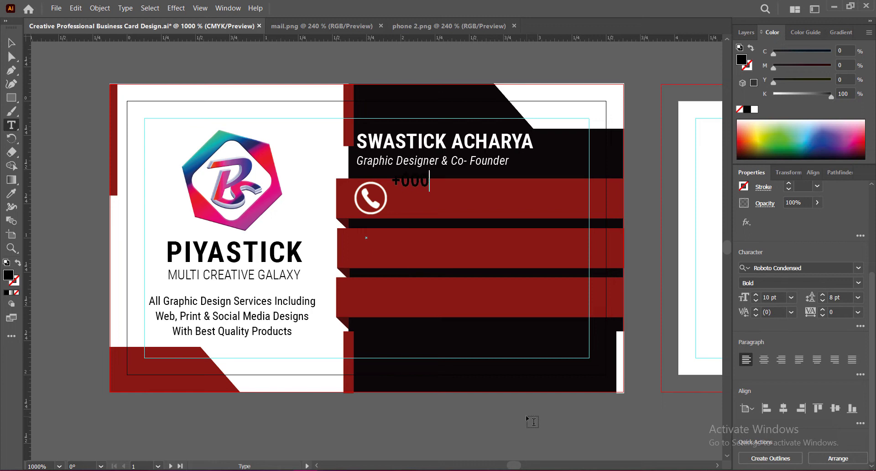
pyautogui.write('+000 12345 6789')
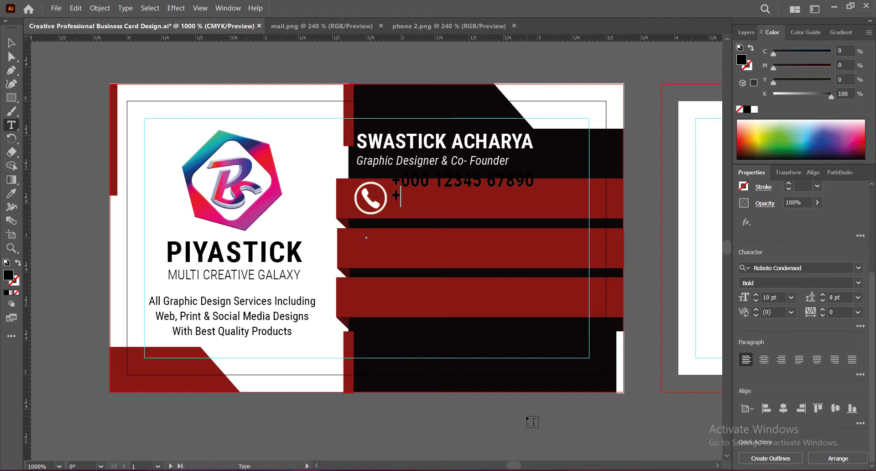
pyautogui.write('0 +000')
pyautogui.write(' 54321')
pyautogui.write(' 09876')
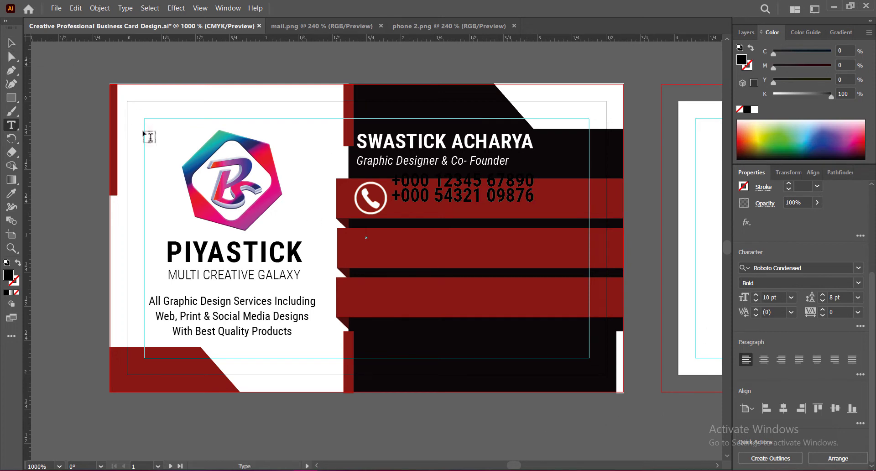
# Fill the phone number text with white (FFFFFF) and set its size to 8 pt
pyautogui.click(11, 42)
pyautogui.doubleClick(8, 274)
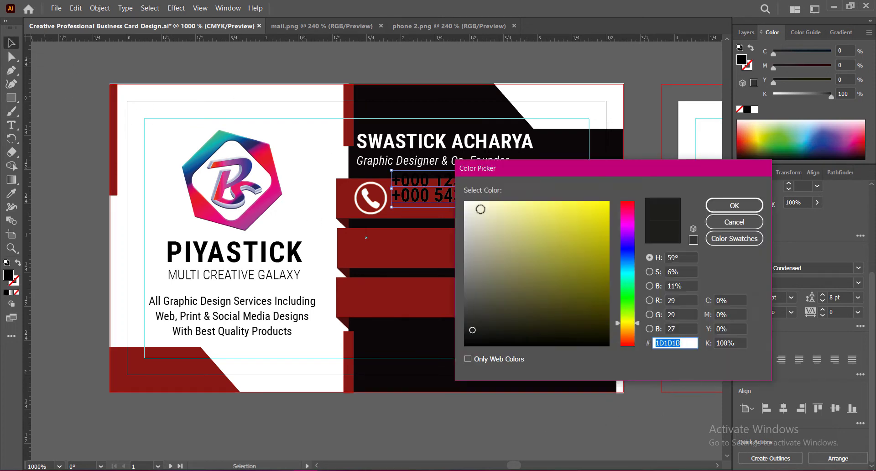
pyautogui.write('FFFFFF')
pyautogui.click(749, 207)
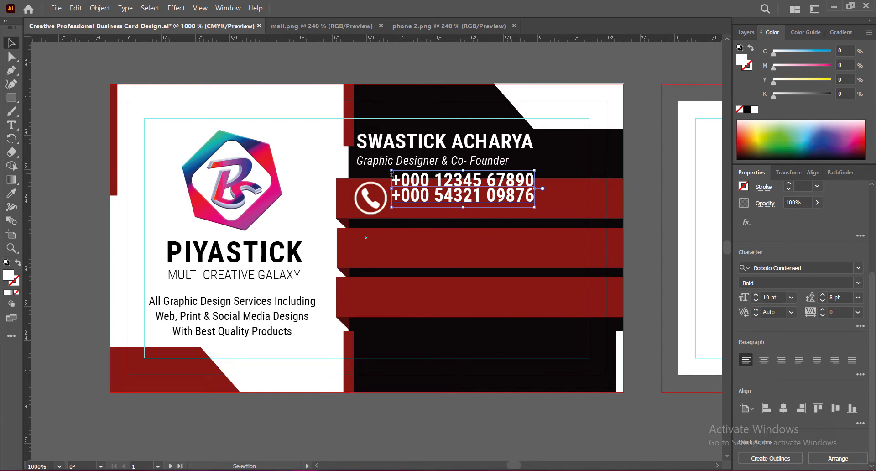
pyautogui.click(756, 301)
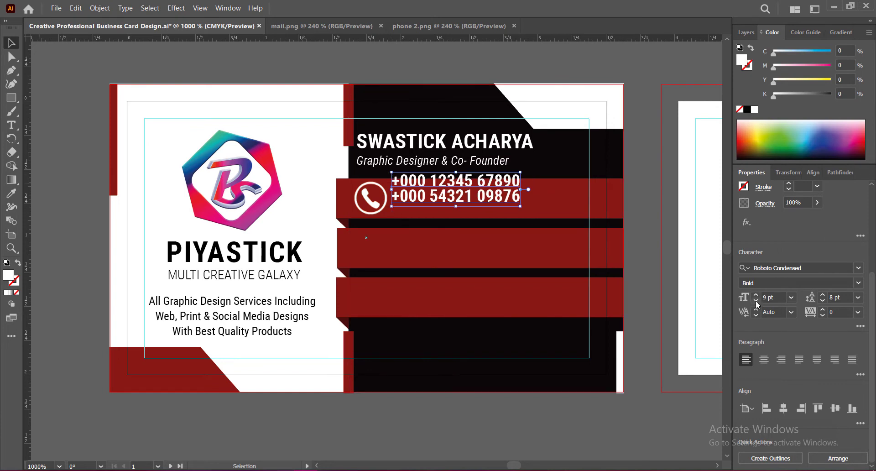
pyautogui.click(756, 304)
# Position the phone number text beside the phone icon in the first red bar, at about X 2.34 in, Y 0.71 in
pyautogui.moveTo(454, 184); pyautogui.dragTo(454, 209)
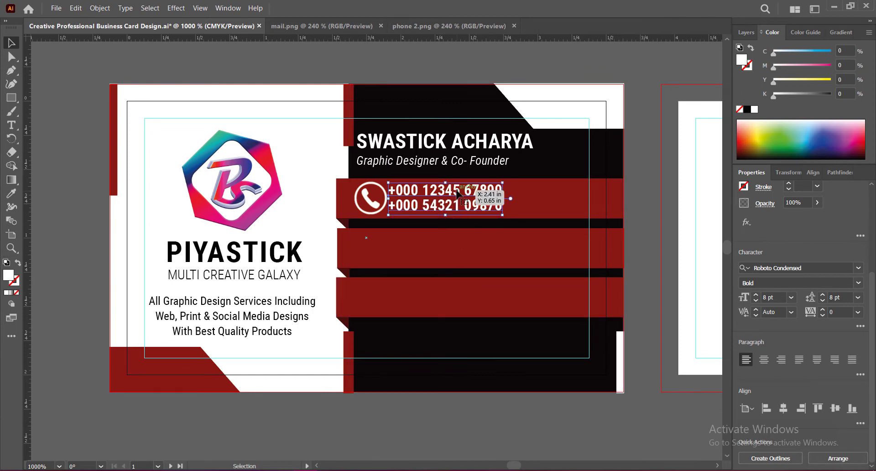
pyautogui.moveTo(459, 199); pyautogui.dragTo(461, 200)
pyautogui.click(478, 414)
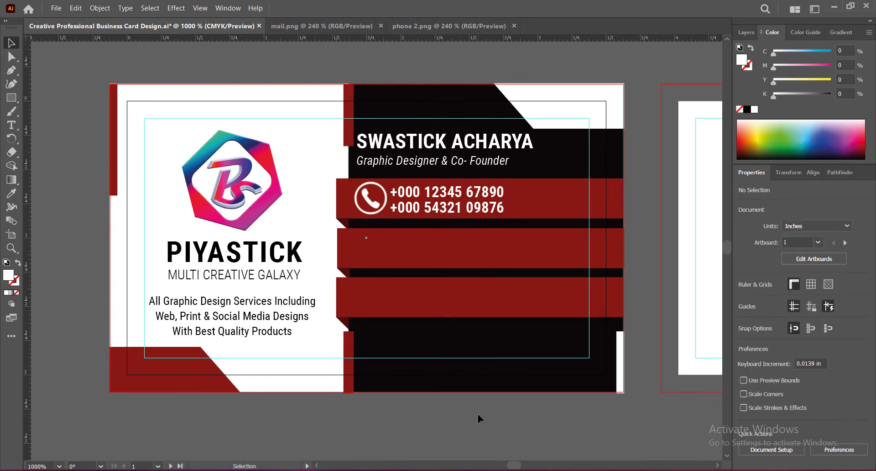
pyautogui.click(442, 199)
pyautogui.press('Up')
pyautogui.click(450, 424)
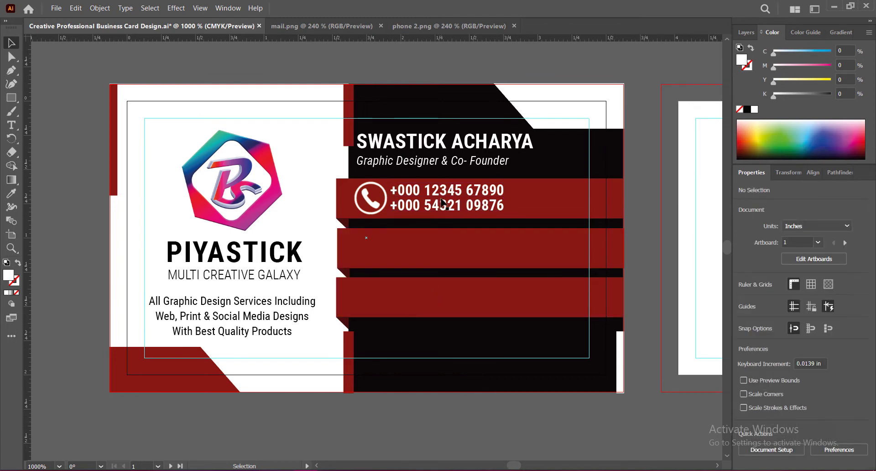
pyautogui.moveTo(441, 202); pyautogui.dragTo(446, 195)
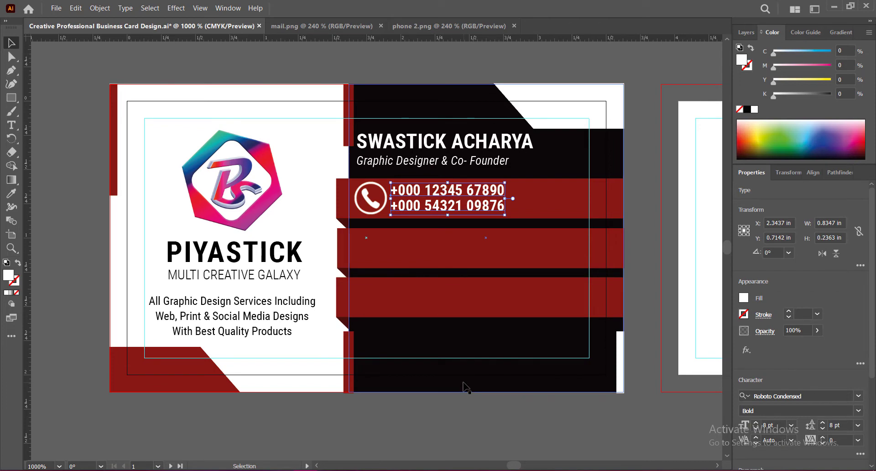
pyautogui.click(459, 409)
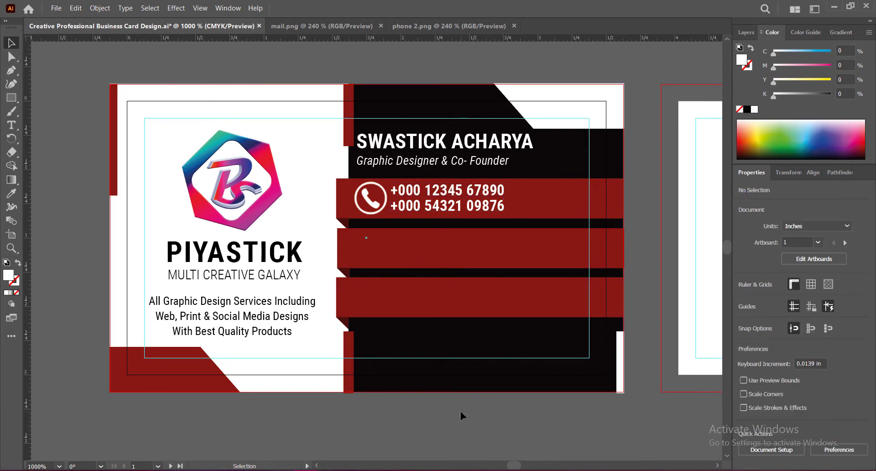
# Set the tracking of the phone number text to 75 and save the document
pyautogui.click(461, 197)
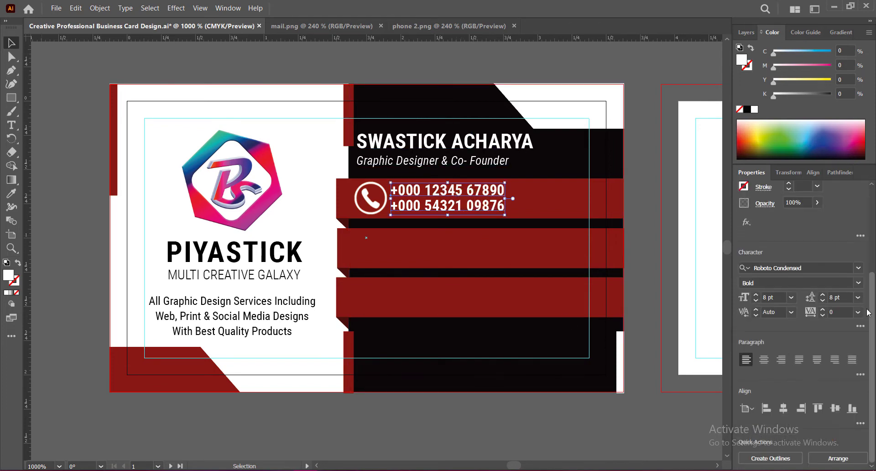
pyautogui.click(859, 313)
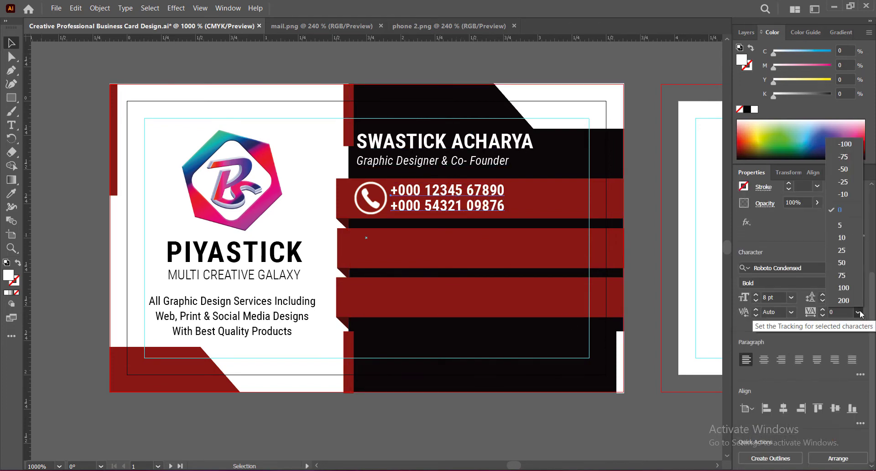
pyautogui.click(843, 275)
pyautogui.click(420, 443)
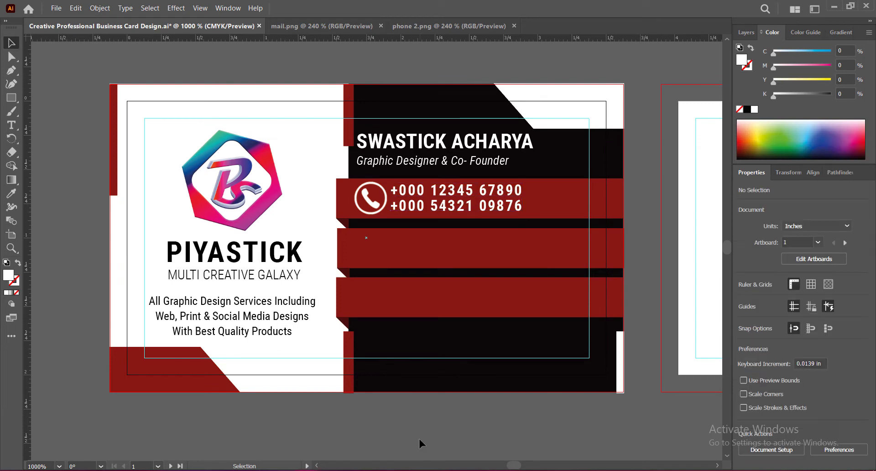
pyautogui.hotkey('ctrl', 's')
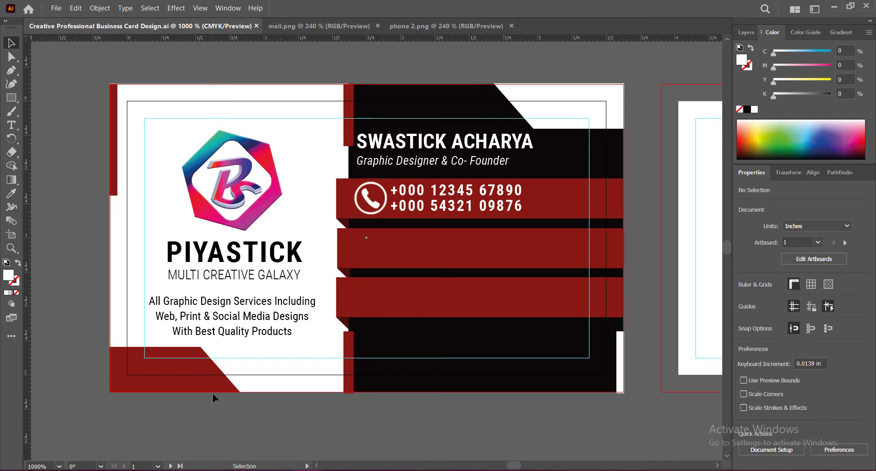
# Nudge the logo and company text slightly up to widen the gap above the services text
pyautogui.click(223, 225)
pyautogui.keyDown('shift'); pyautogui.click(250, 264); pyautogui.keyUp('shift')
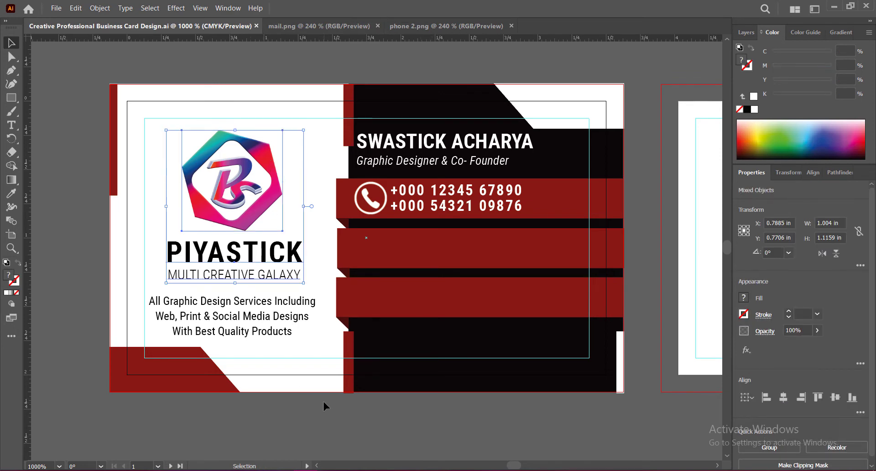
pyautogui.press('Up')
pyautogui.click(293, 317)
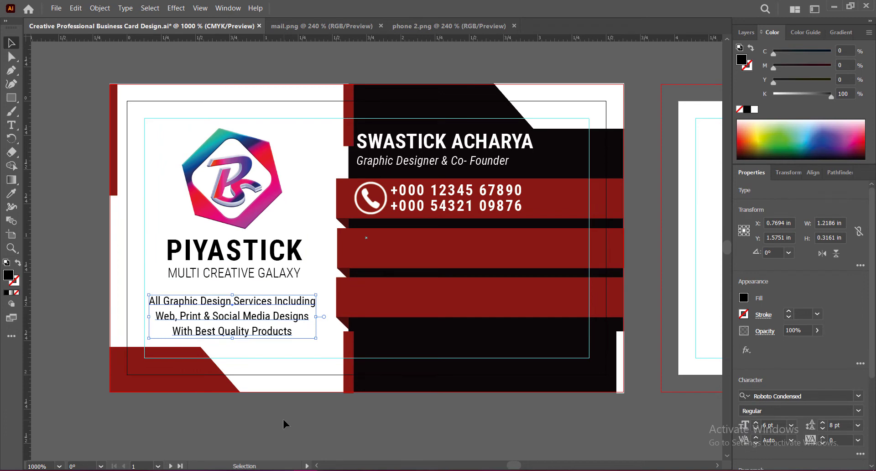
pyautogui.press('Up')
pyautogui.click(283, 420)
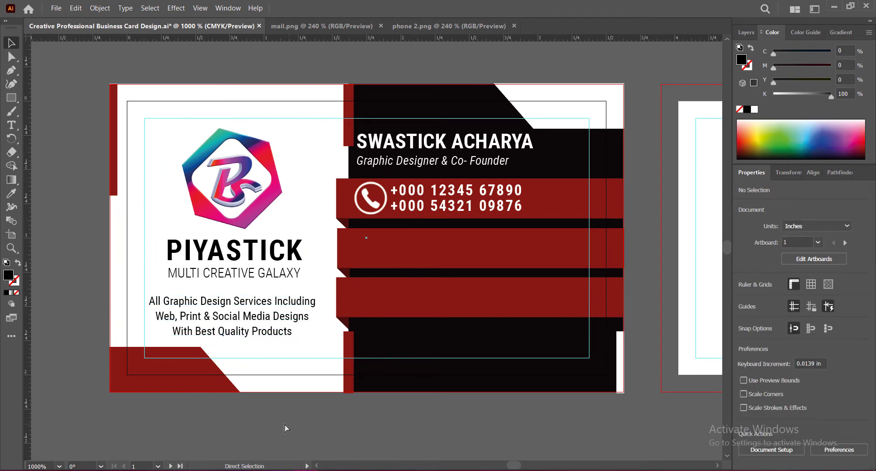
# Save the document and bring the mail icon from mail.png into the business card document
pyautogui.hotkey('ctrl', 's')
pyautogui.click(315, 27)
pyautogui.moveTo(385, 221); pyautogui.dragTo(413, 171)
pyautogui.moveTo(384, 60); pyautogui.dragTo(428, 368)
pyautogui.moveTo(415, 416); pyautogui.dragTo(461, 104)
pyautogui.moveTo(420, 63); pyautogui.dragTo(428, 292)
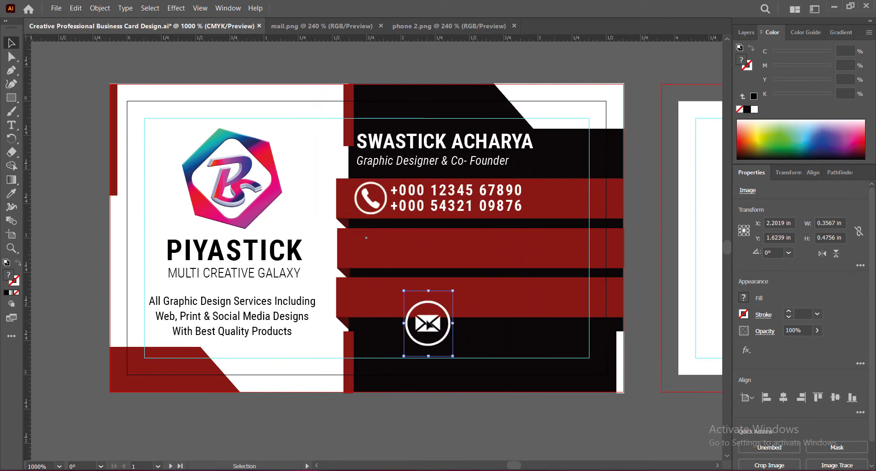
# Place the mail icon, scaled to about 0.29 × 0.39 in, in the second red bar, aligned to a new vertical guide at X 1.66 in
pyautogui.moveTo(427, 323); pyautogui.dragTo(370, 251)
pyautogui.moveTo(371, 284); pyautogui.dragTo(371, 274)
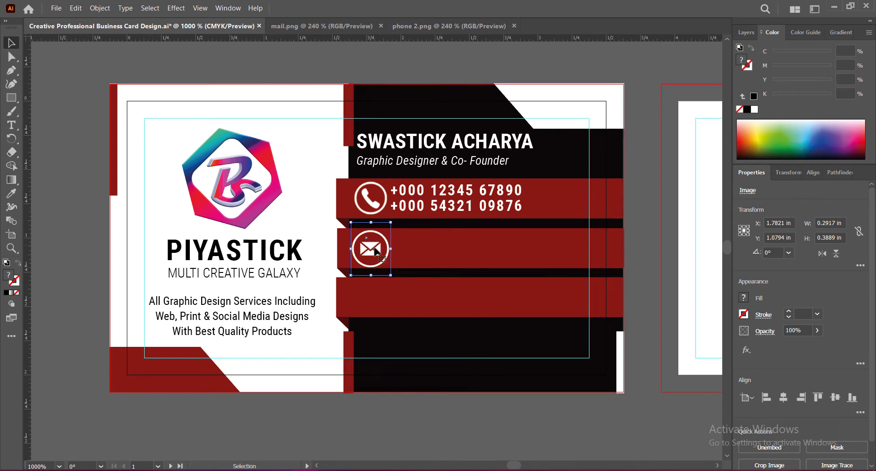
pyautogui.moveTo(372, 277); pyautogui.dragTo(373, 245)
pyautogui.moveTo(58, 314); pyautogui.dragTo(355, 314)
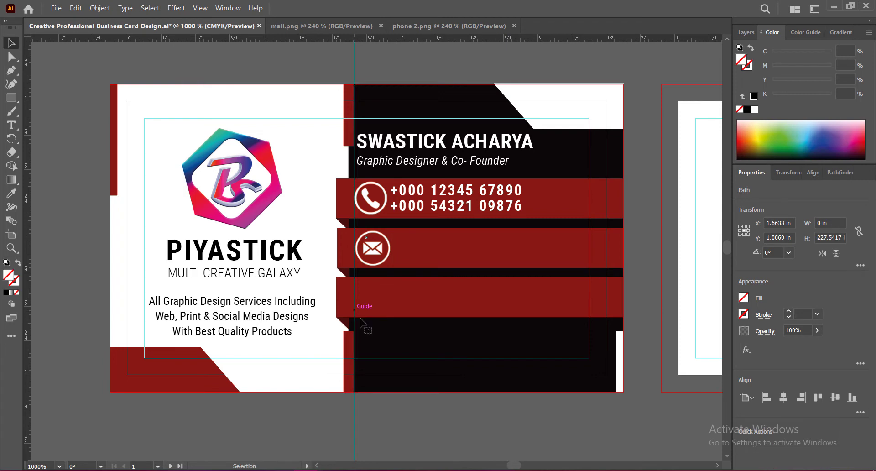
pyautogui.click(405, 412)
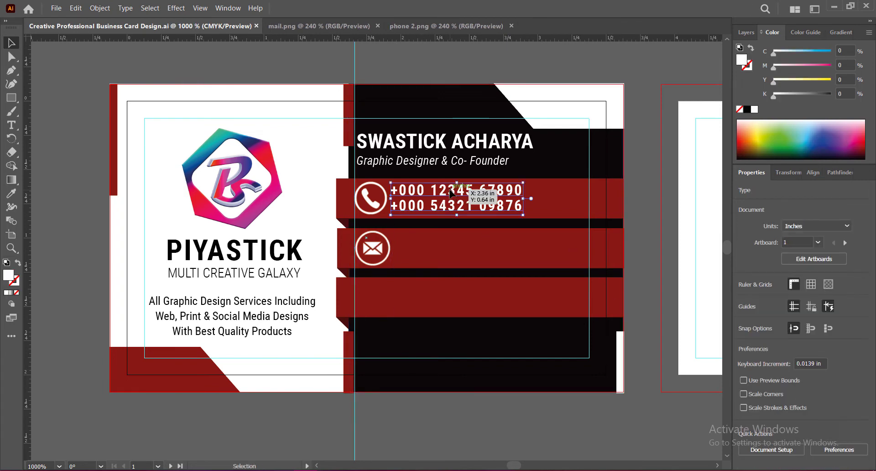
# Duplicate the phone number text into the second red bar and replace its first line with a placeholder e-mail address
pyautogui.moveTo(452, 191); pyautogui.dragTo(451, 240)
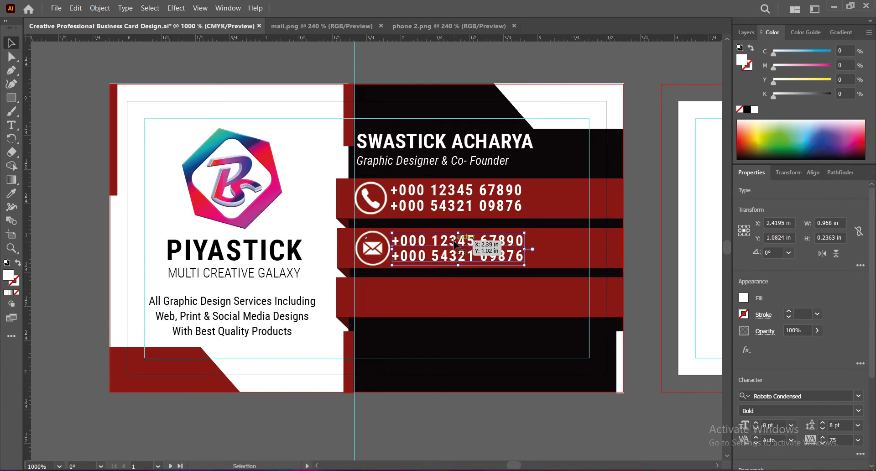
pyautogui.doubleClick(393, 244)
pyautogui.moveTo(392, 243); pyautogui.dragTo(523, 244)
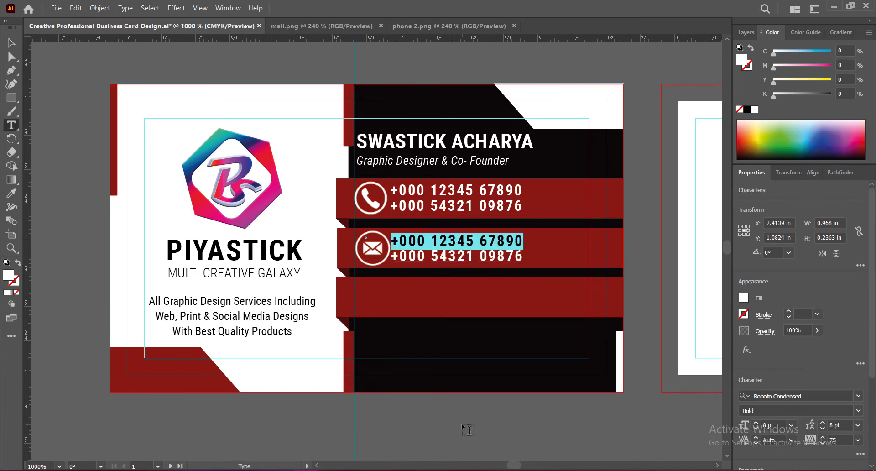
pyautogui.write('yourmail@email.com')
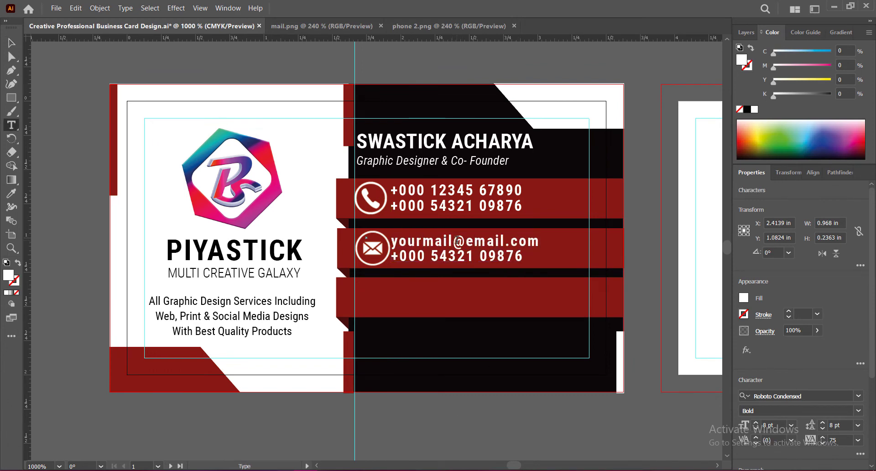
# Add the digit 1 to the first placeholder e-mail address and replace the second line with a second placeholder e-mail address
pyautogui.click(457, 241)
pyautogui.write('1')
pyautogui.moveTo(391, 255); pyautogui.dragTo(532, 258)
pyautogui.write('yourmail2@emai')
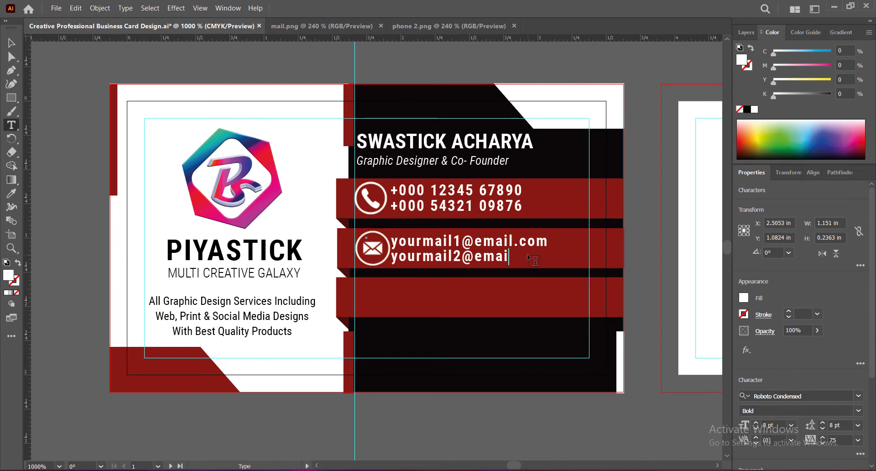
pyautogui.write('l.com')
pyautogui.press('Escape')
# Set the e-mail text to Italic, 7 pt with tracking 75, and align it beside the mail icon
pyautogui.click(802, 410)
pyautogui.click(836, 377)
pyautogui.scroll(-3, 840, 337)
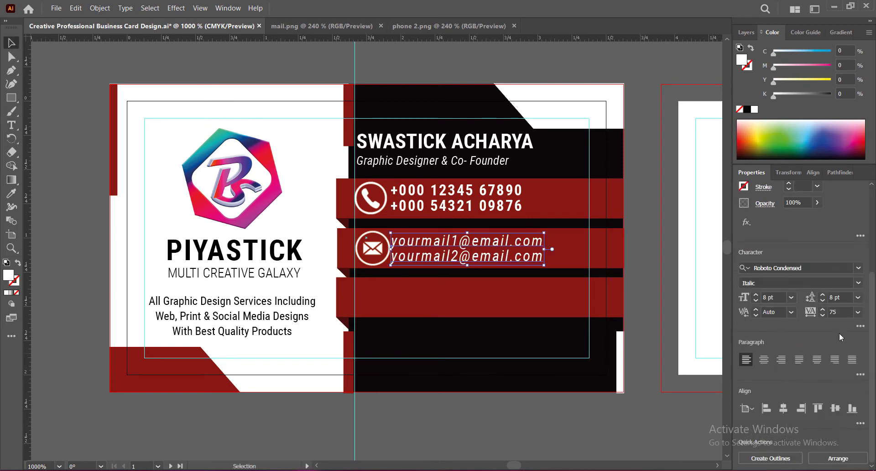
pyautogui.click(858, 312)
pyautogui.click(842, 263)
pyautogui.click(755, 301)
pyautogui.click(858, 312)
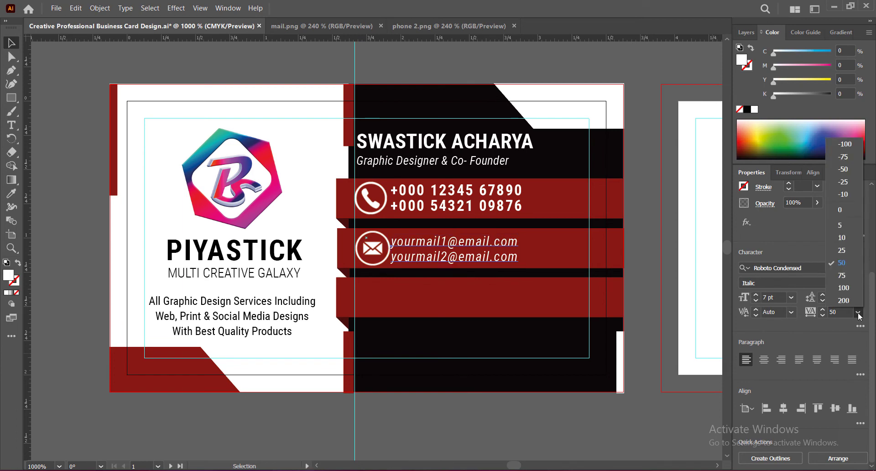
pyautogui.click(842, 275)
pyautogui.moveTo(418, 244); pyautogui.dragTo(418, 244)
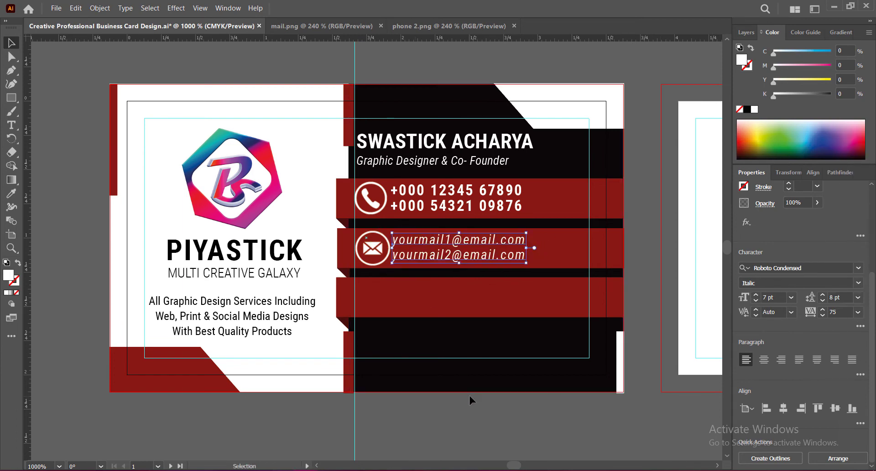
# Save the document and place a location pin icon of about 0.28 × 0.38 in in the third red bar, beneath the mail icon
pyautogui.click(496, 418)
pyautogui.hotkey('ctrl', 's')
pyautogui.moveTo(409, 215); pyautogui.dragTo(412, 274)
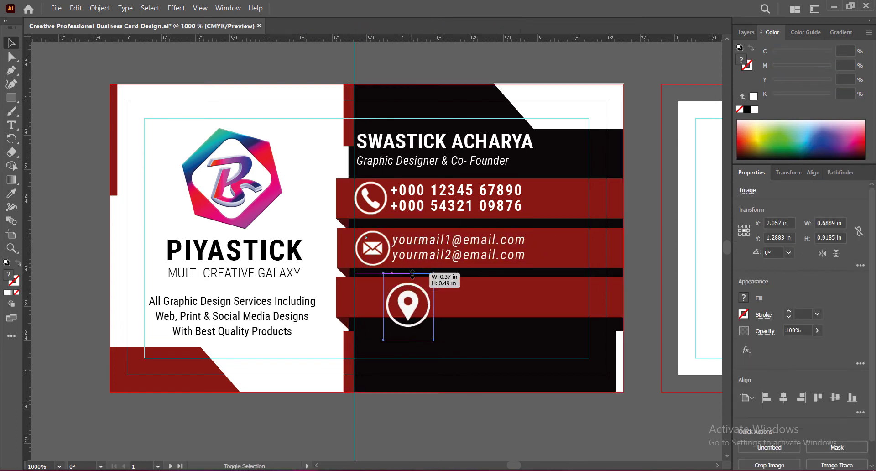
pyautogui.moveTo(413, 305); pyautogui.dragTo(378, 290)
pyautogui.moveTo(373, 258); pyautogui.dragTo(373, 298)
pyautogui.click(491, 412)
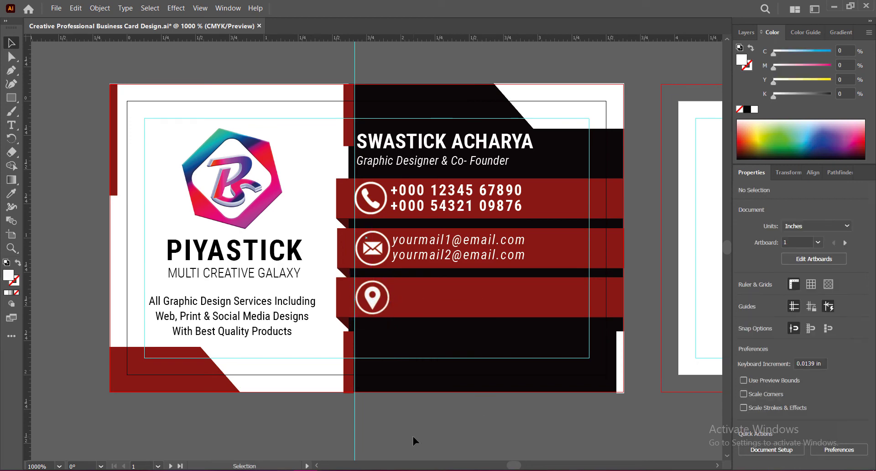
pyautogui.click(372, 310)
pyautogui.click(413, 410)
pyautogui.click(373, 305)
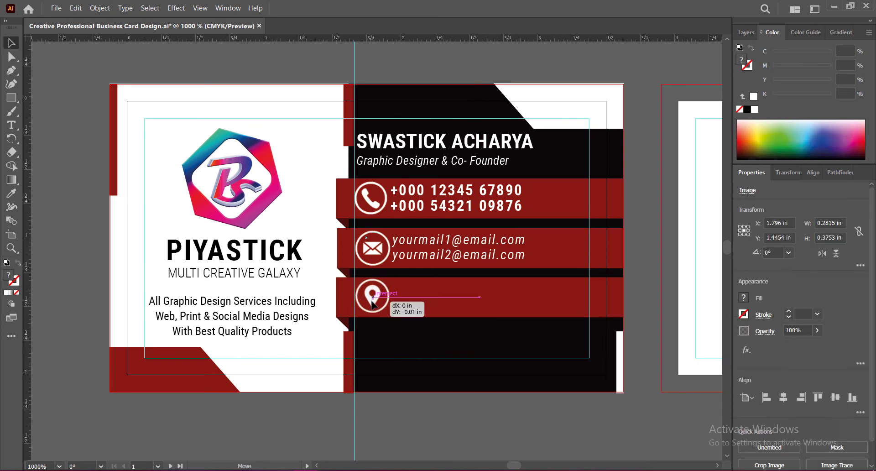
pyautogui.click(457, 418)
# Duplicate the e-mail text into the third red bar and replace it with a two-line placeholder postal address ending in country and PIN code
pyautogui.moveTo(441, 251); pyautogui.dragTo(397, 290)
pyautogui.click(859, 414)
pyautogui.click(803, 374)
pyautogui.doubleClick(417, 296)
pyautogui.hotkey('ctrl', 'a')
pyautogui.write('123,')
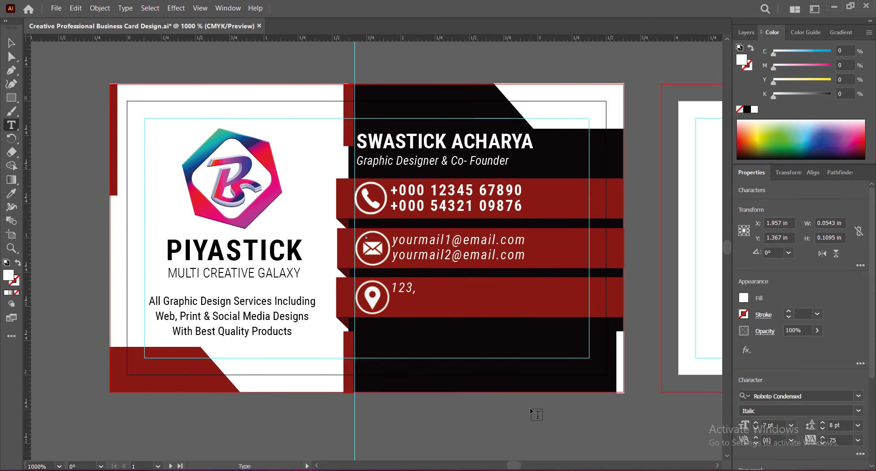
pyautogui.write(' Street Name, City, State,')
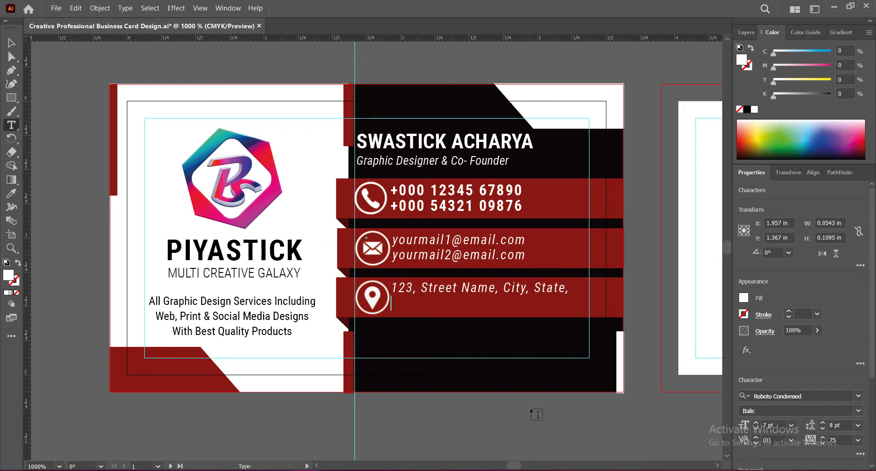
pyautogui.press('Return')
pyautogui.write('Country, PIN CODE')
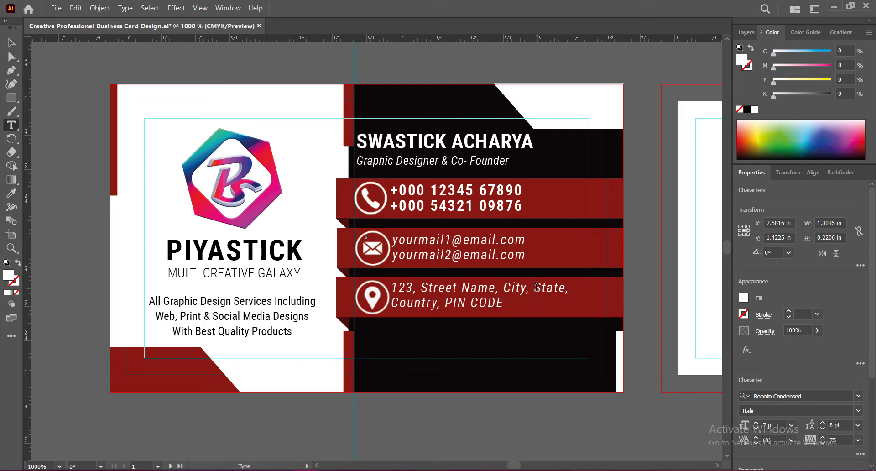
# Rebreak the address so the state starts the second line, followed by the country and PIN code
pyautogui.click(536, 288)
pyautogui.press('Return')
pyautogui.click(395, 318)
pyautogui.press('BackSpace')
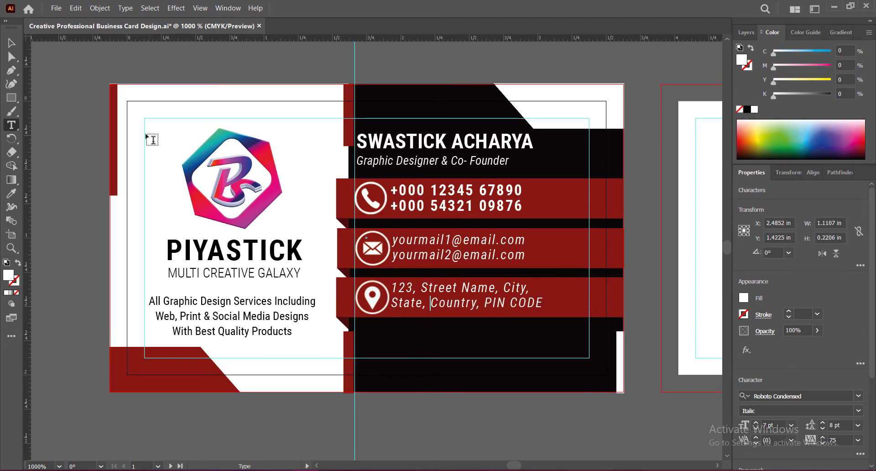
# Reduce the address text's tracking to 45 so it ends at a new vertical guide at X 2.97 in, and save
pyautogui.press('Escape')
pyautogui.scroll(-5, 846, 341)
pyautogui.click(822, 315)
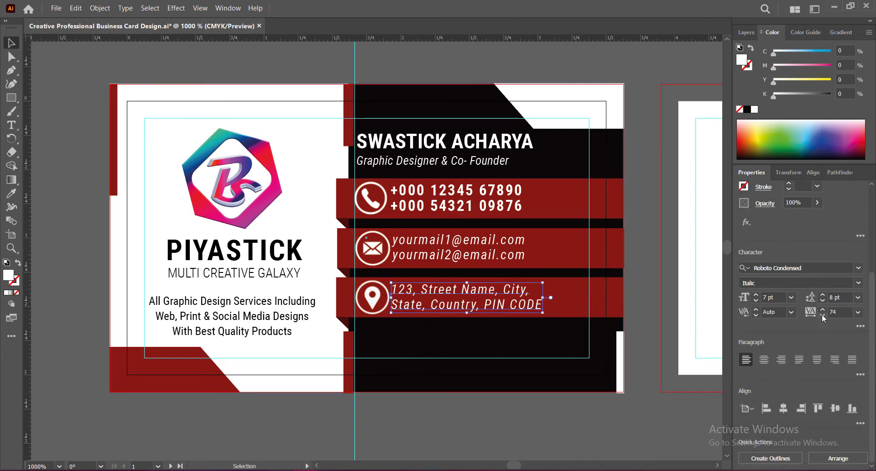
pyautogui.click(822, 314)
pyautogui.click(822, 314)
pyautogui.click(822, 314)
pyautogui.click(822, 313)
pyautogui.click(453, 296)
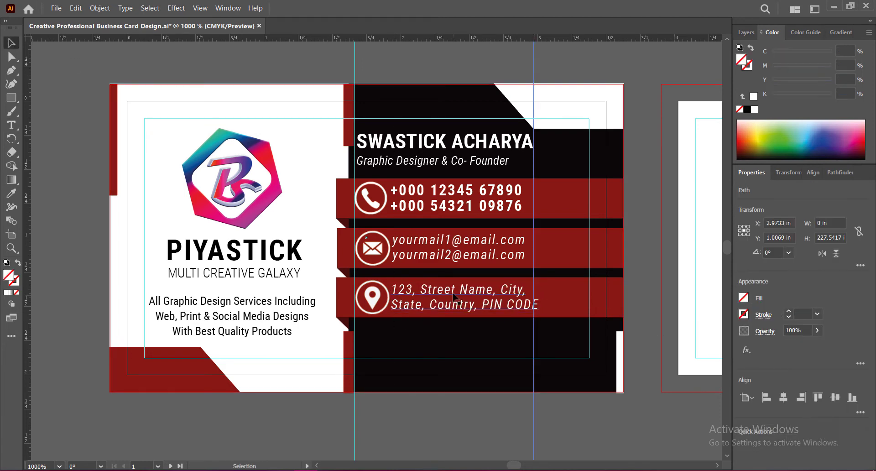
pyautogui.click(453, 296)
pyautogui.scroll(-5, 822, 315)
pyautogui.click(822, 314)
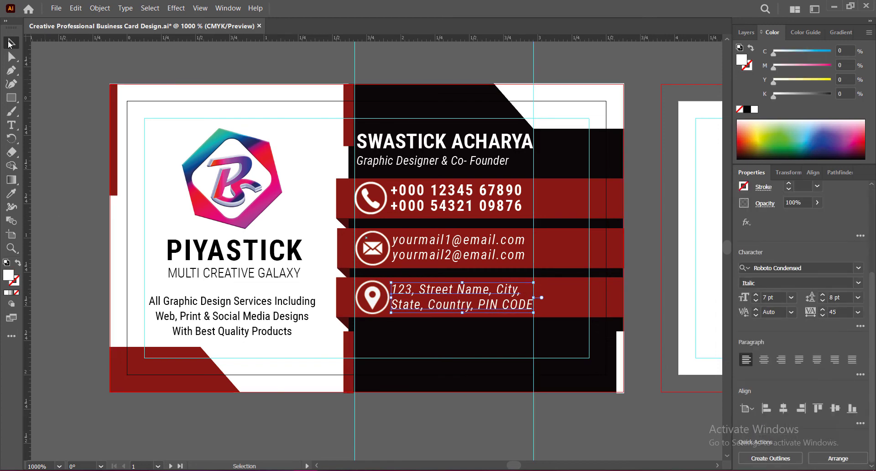
pyautogui.click(555, 424)
pyautogui.hotkey('ctrl', 's')
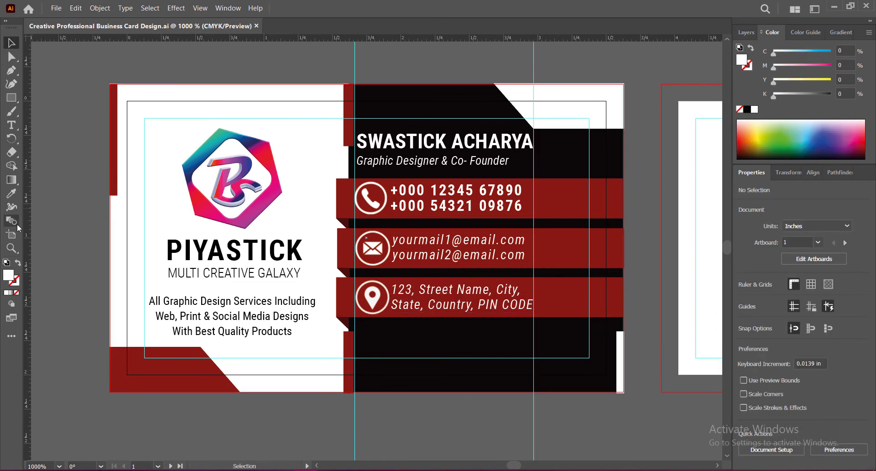
# Draw a rectangle about 0.65 × 0.29 in over the first red bar, from the guide to the card's outer edge
pyautogui.press('m')
pyautogui.moveTo(534, 179); pyautogui.dragTo(623, 217)
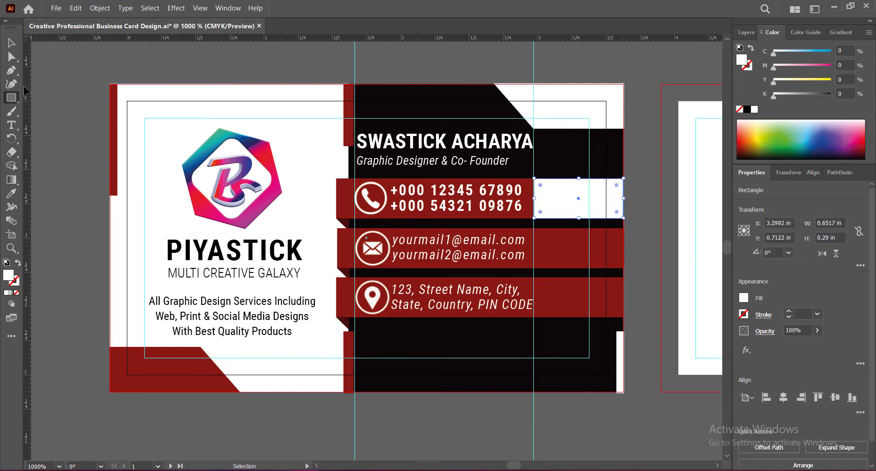
pyautogui.click(12, 42)
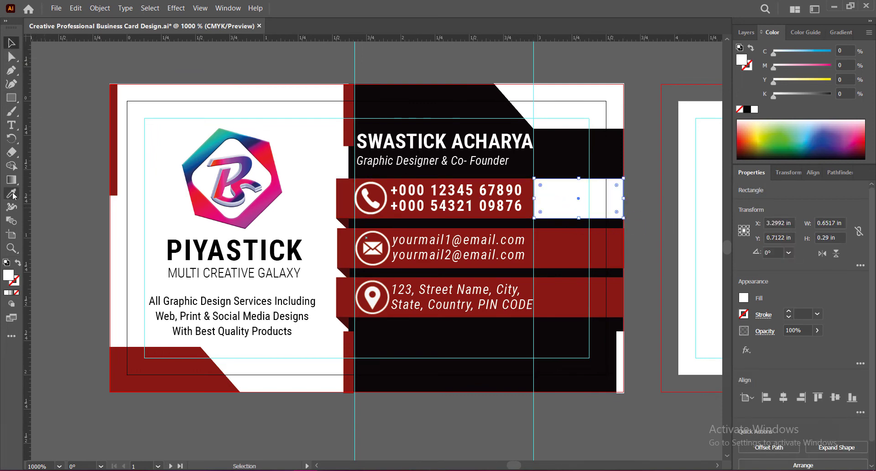
# Fill the new rectangle with the dark maroon sampled from the folded corner beneath the first red bar
pyautogui.click(12, 193)
pyautogui.click(115, 164)
pyautogui.doubleClick(10, 276)
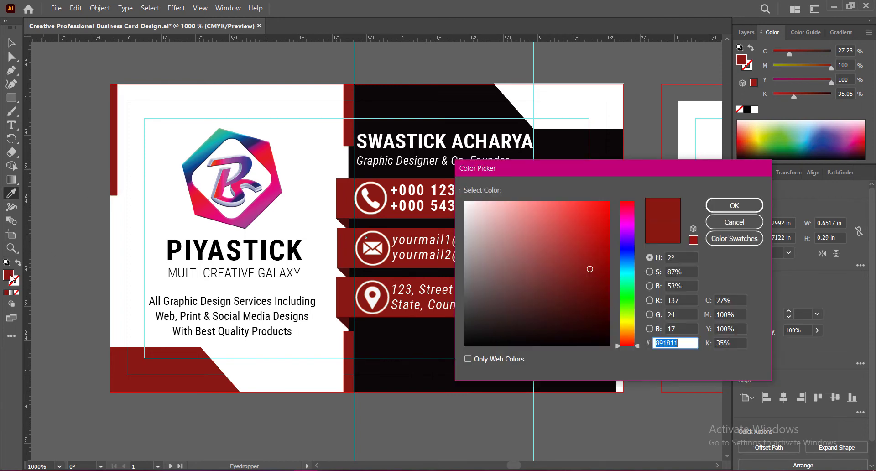
pyautogui.press('Return')
pyautogui.click(342, 222)
pyautogui.press('v')
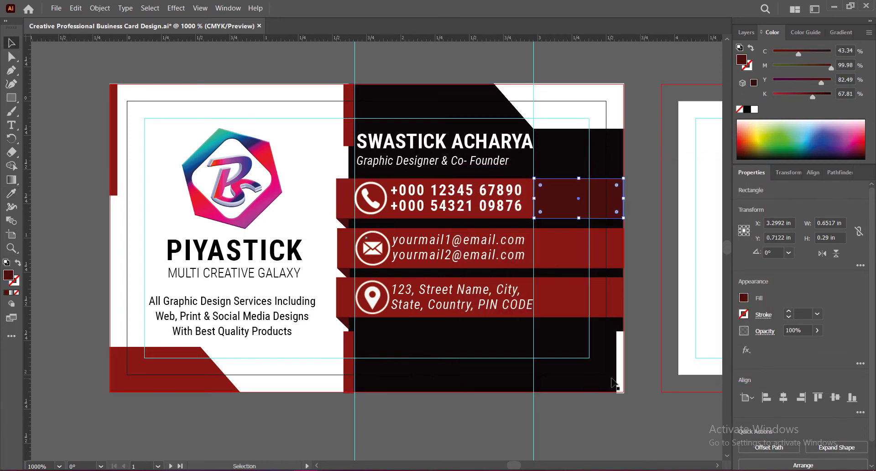
pyautogui.click(652, 393)
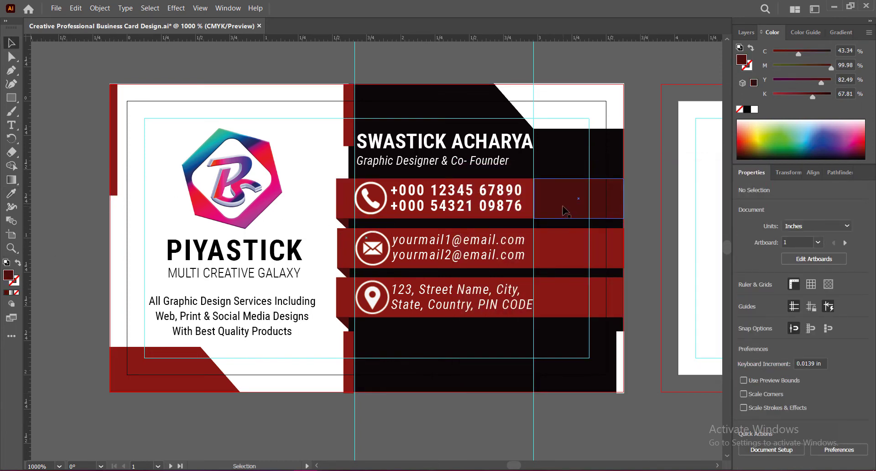
# Duplicate the dark maroon rectangle onto the end of the second red bar, at X 3.2992 in, Y 1.0756 in
pyautogui.moveTo(564, 211); pyautogui.dragTo(562, 262)
pyautogui.hotkey('ctrl', 'shift', 'a')
pyautogui.scroll(3, 563, 254)
pyautogui.click(714, 212)
pyautogui.click(708, 221)
pyautogui.moveTo(709, 255); pyautogui.dragTo(707, 255)
pyautogui.click(714, 235)
pyautogui.scroll(1, 694, 182)
pyautogui.click(696, 140)
# Duplicate the dark maroon rectangle onto the end of the third red bar, aligned at X 3.2992 in, Y 1.4339 in
pyautogui.moveTo(593, 177); pyautogui.dragTo(593, 413)
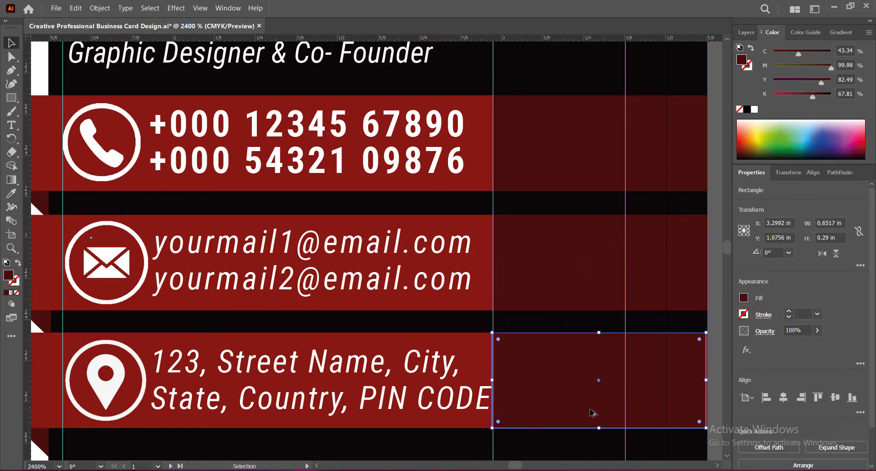
pyautogui.click(715, 325)
pyautogui.scroll(-2, 712, 318)
pyautogui.click(703, 314)
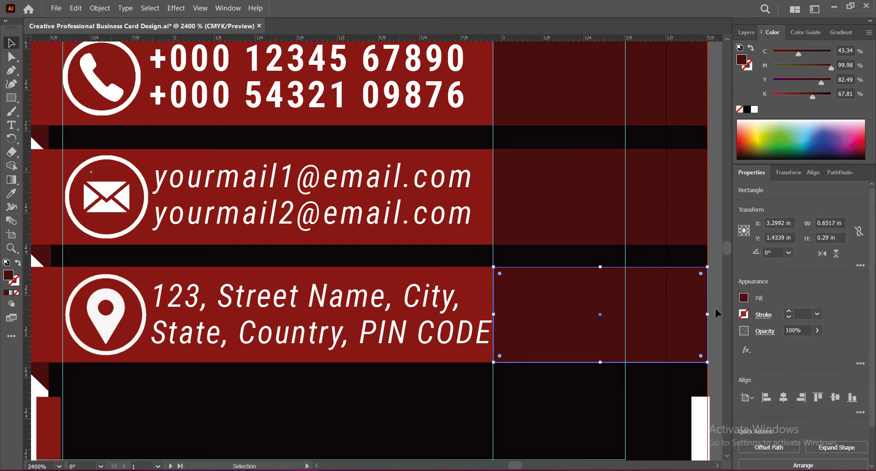
pyautogui.click(715, 307)
# Remove the two vertical alignment guides from the first card
pyautogui.scroll(-2, 556, 147)
pyautogui.moveTo(552, 145); pyautogui.dragTo(487, 230)
pyautogui.scroll(-2, 552, 210)
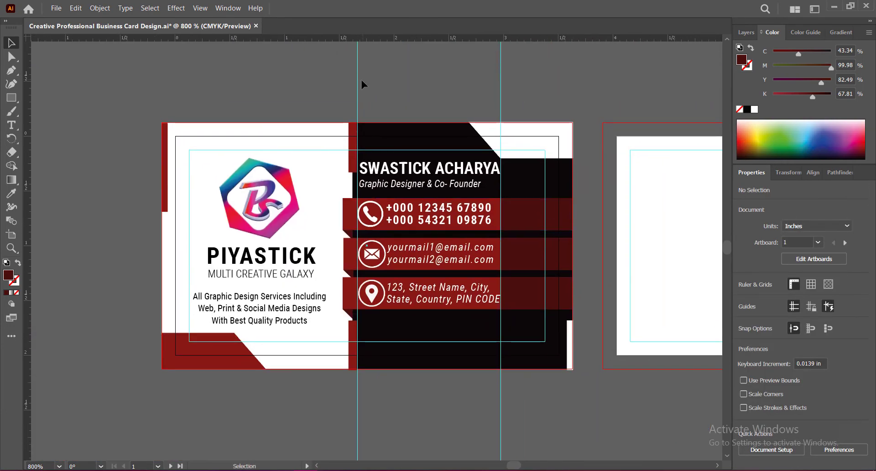
pyautogui.moveTo(360, 84); pyautogui.dragTo(28, 112)
pyautogui.moveTo(569, 84); pyautogui.dragTo(28, 94)
# Narrow the three dark maroon rectangles together by moving their inner edge away from the contact text, and save
pyautogui.moveTo(486, 406); pyautogui.dragTo(369, 398)
pyautogui.click(549, 206)
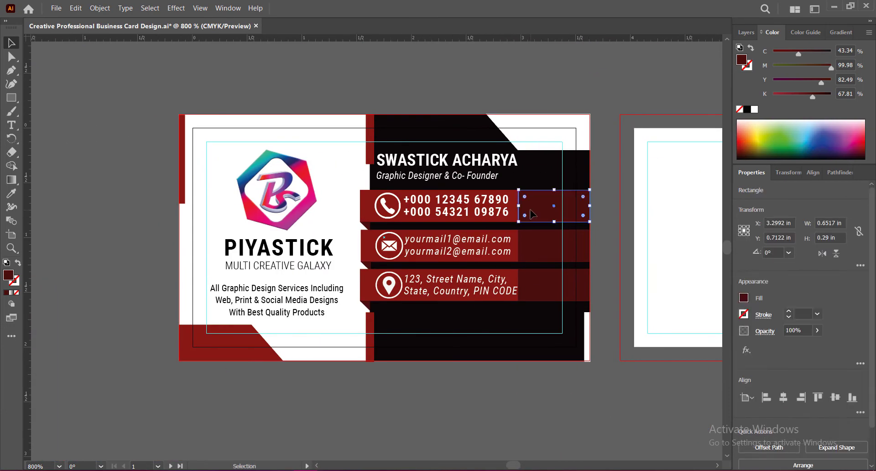
pyautogui.keyDown('shift'); pyautogui.click(550, 247); pyautogui.keyUp('shift')
pyautogui.keyDown('shift'); pyautogui.click(549, 285); pyautogui.keyUp('shift')
pyautogui.moveTo(518, 245); pyautogui.dragTo(534, 246)
pyautogui.click(549, 380)
pyautogui.hotkey('ctrl', 's')
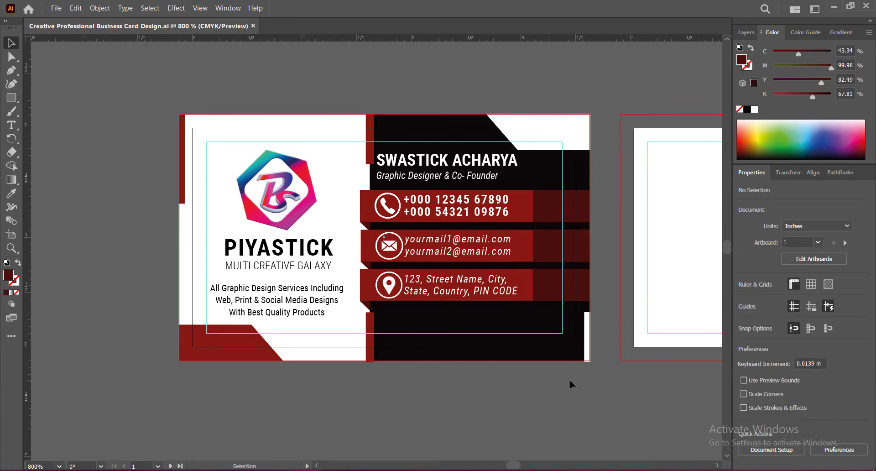
# Set the font size of the cardholder's name to 12 pt and save the document
pyautogui.doubleClick(445, 160)
pyautogui.moveTo(377, 161); pyautogui.dragTo(519, 163)
pyautogui.scroll(-3, 791, 320)
pyautogui.click(791, 297)
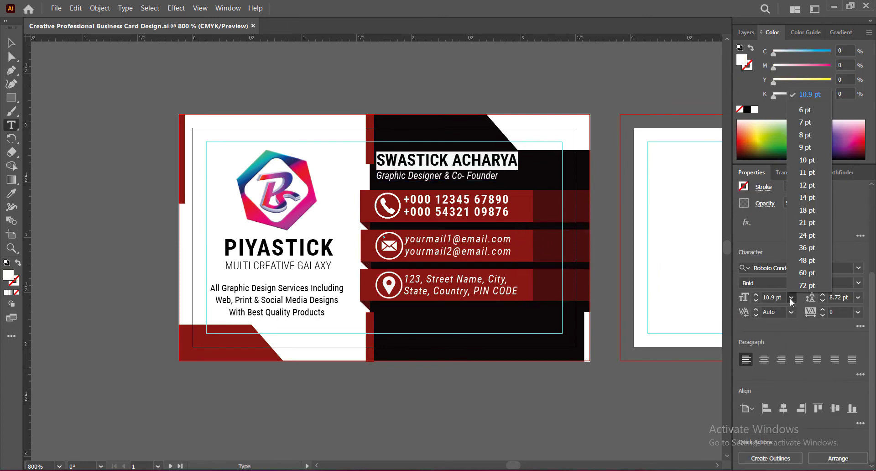
pyautogui.click(806, 185)
pyautogui.press('Escape')
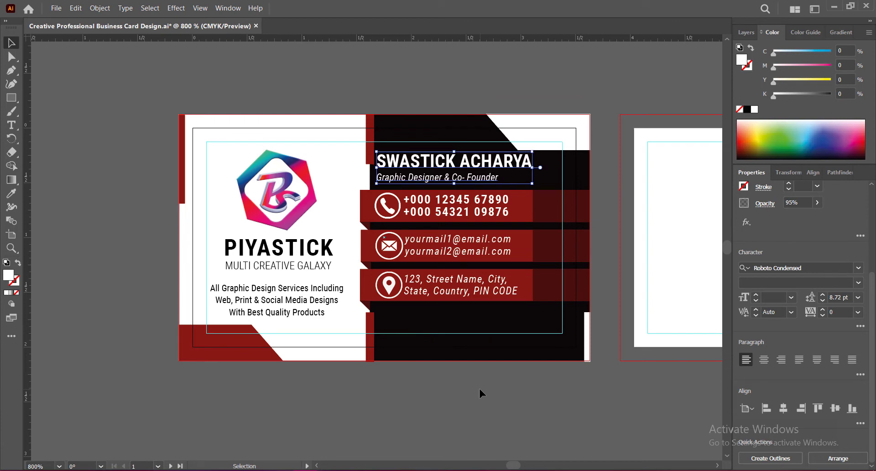
pyautogui.click(479, 389)
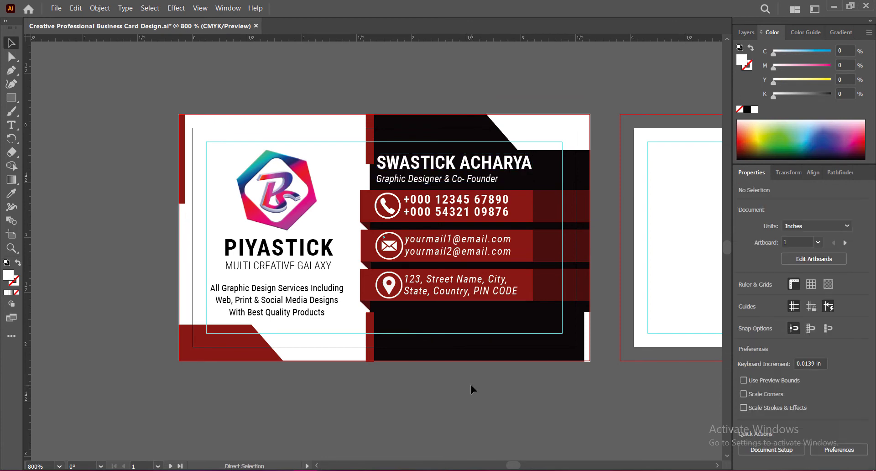
pyautogui.hotkey('ctrl', 's')
pyautogui.moveTo(588, 406); pyautogui.dragTo(460, 407)
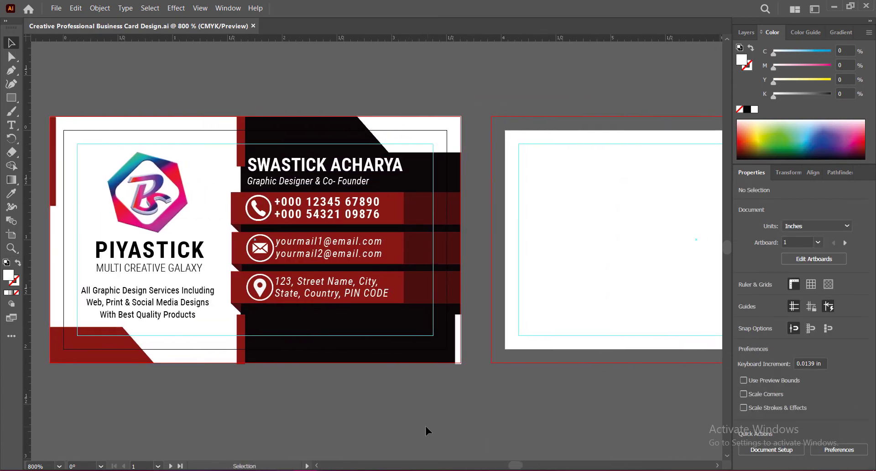
# Duplicate the first card's white background rectangle onto the second artboard and fill it with the first card's near-black colour
pyautogui.click(111, 123)
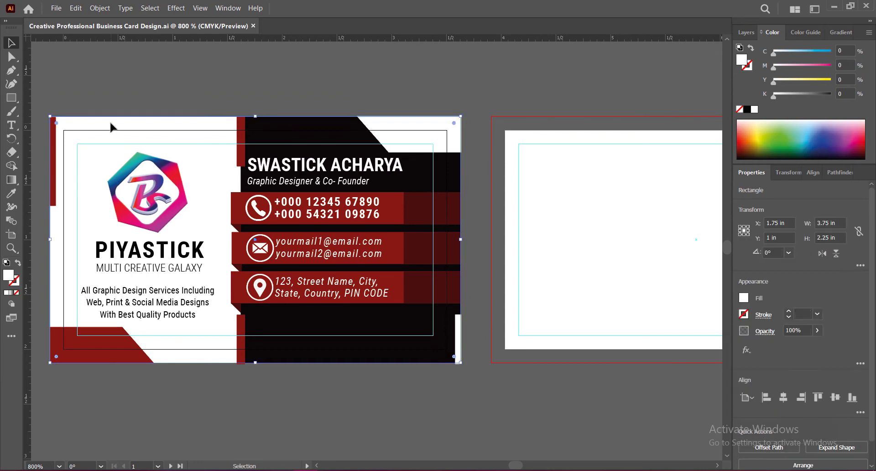
pyautogui.moveTo(110, 129); pyautogui.dragTo(553, 130)
pyautogui.press('Up')
pyautogui.moveTo(535, 385); pyautogui.dragTo(411, 408)
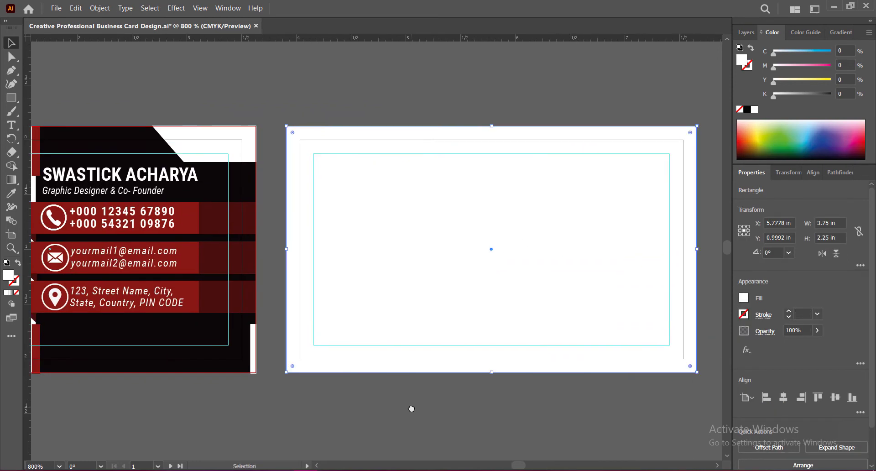
pyautogui.press('i')
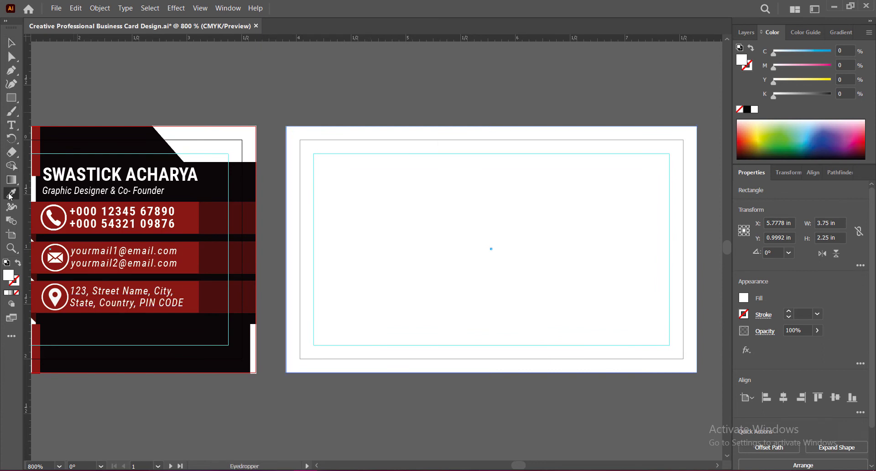
pyautogui.click(146, 332)
pyautogui.click(12, 45)
pyautogui.click(350, 406)
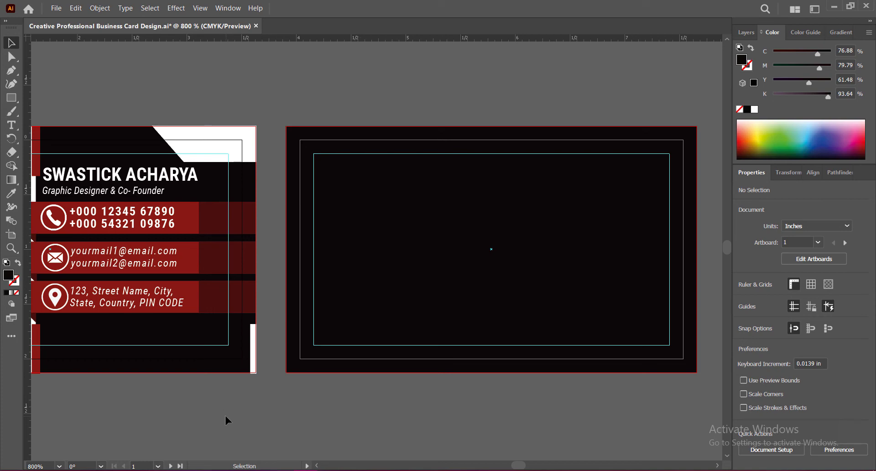
# Copy the red angled corner shape into the second card's bottom-left corner and widen it to 1.4264 in
pyautogui.hscroll(-5, 498, 411)
pyautogui.click(94, 342)
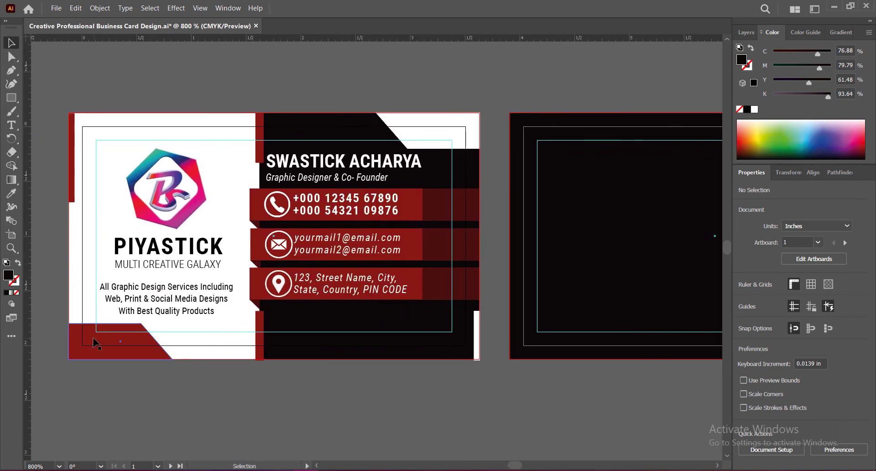
pyautogui.moveTo(93, 341); pyautogui.dragTo(596, 327)
pyautogui.hscroll(5, 539, 420)
pyautogui.moveTo(393, 314); pyautogui.dragTo(333, 329)
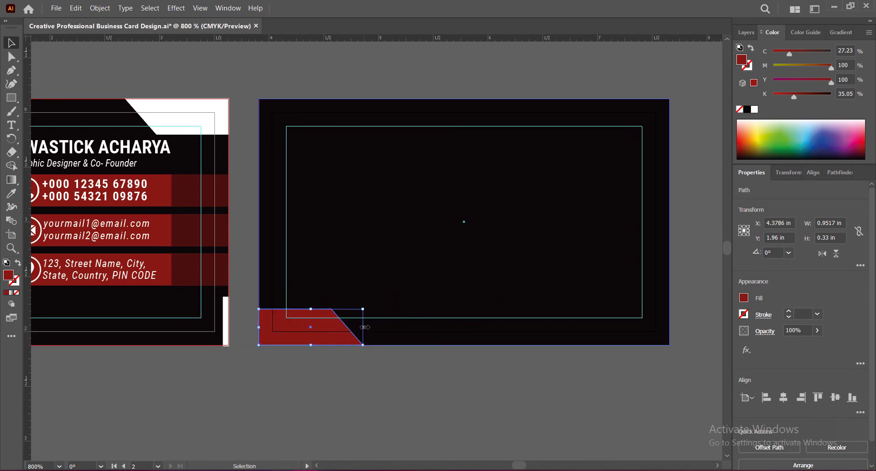
pyautogui.moveTo(365, 327); pyautogui.dragTo(415, 333)
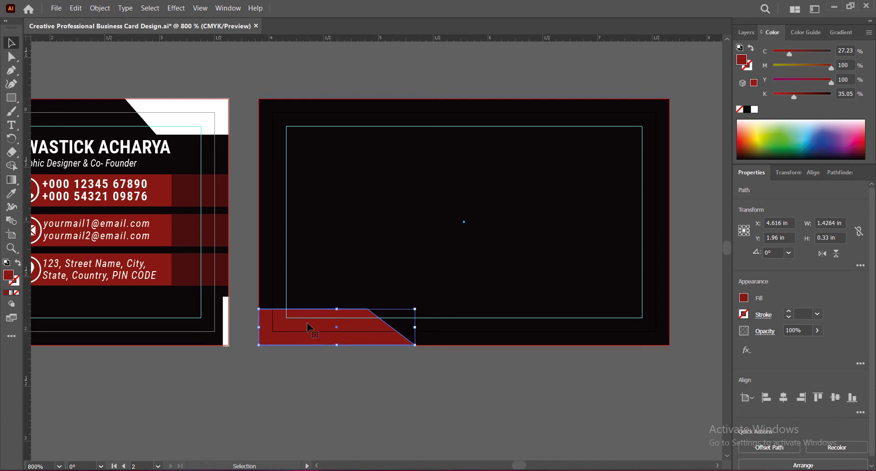
# Duplicate the widened red shape towards the right of the second card's bottom edge and reflect the copy across the vertical axis
pyautogui.moveTo(308, 328); pyautogui.dragTo(529, 328)
pyautogui.rightClick(527, 327)
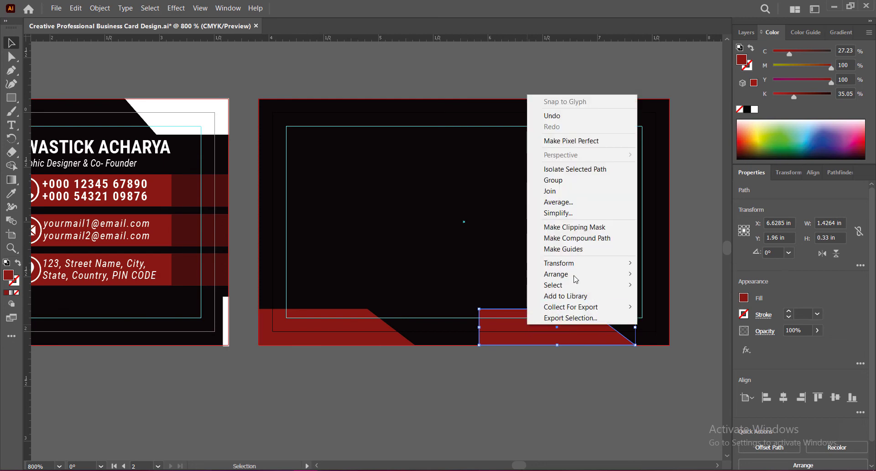
pyautogui.moveTo(586, 264)
pyautogui.click(665, 300)
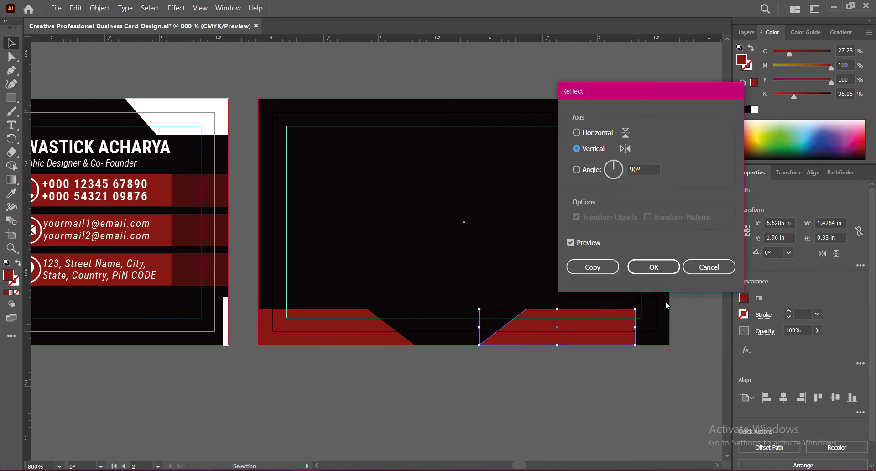
pyautogui.click(576, 132)
pyautogui.click(576, 149)
pyautogui.click(653, 267)
# Reflect the copied red shape across the horizontal axis and move it into the second card's bottom-right corner at X 6.9396 in
pyautogui.rightClick(592, 322)
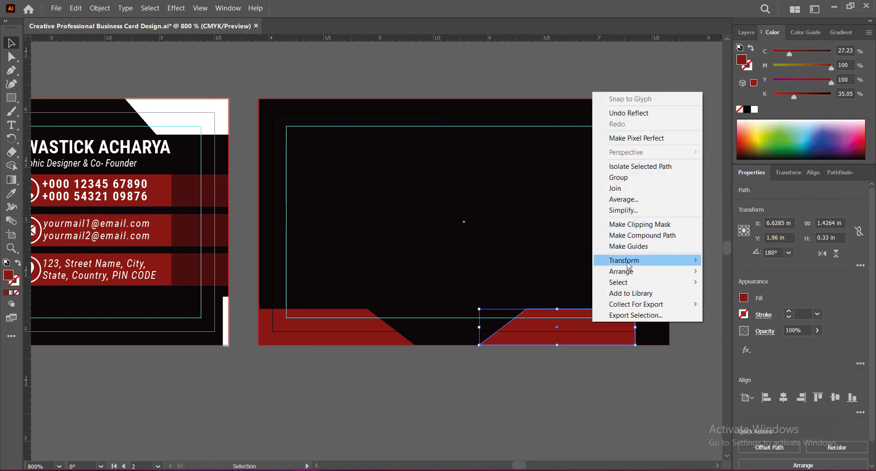
pyautogui.moveTo(629, 266)
pyautogui.click(726, 295)
pyautogui.click(576, 132)
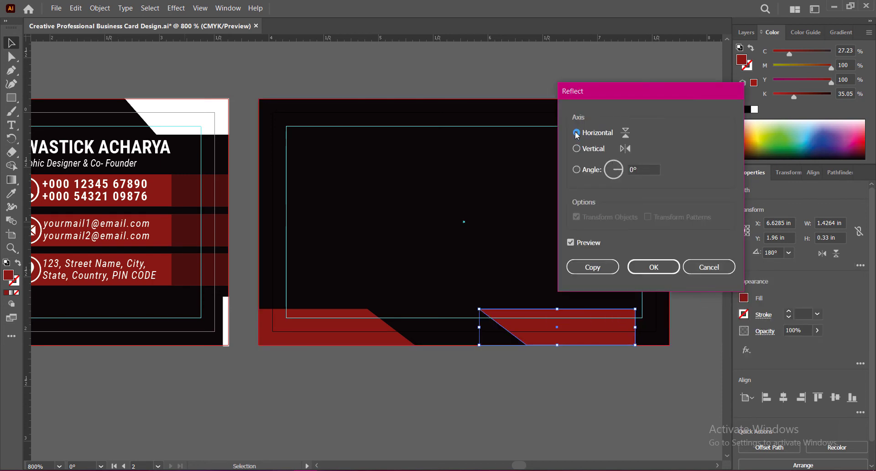
pyautogui.click(654, 267)
pyautogui.moveTo(574, 330); pyautogui.dragTo(606, 329)
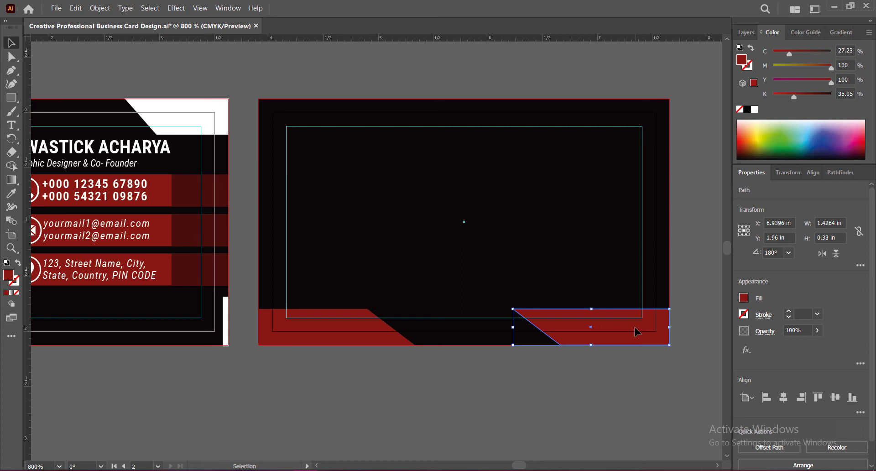
# Duplicate the right red shape into the middle of the bottom strip, fill the copy with white and place it at X 5.6632 in
pyautogui.moveTo(618, 328); pyautogui.dragTo(481, 330)
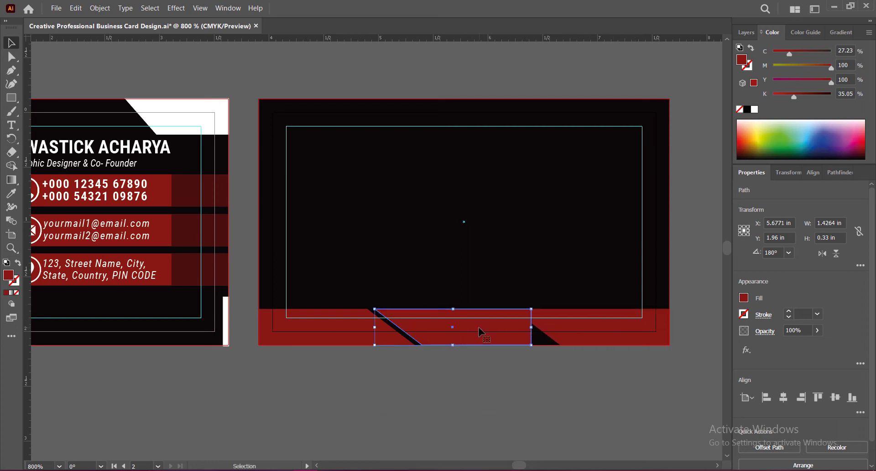
pyautogui.press('i')
pyautogui.click(166, 104)
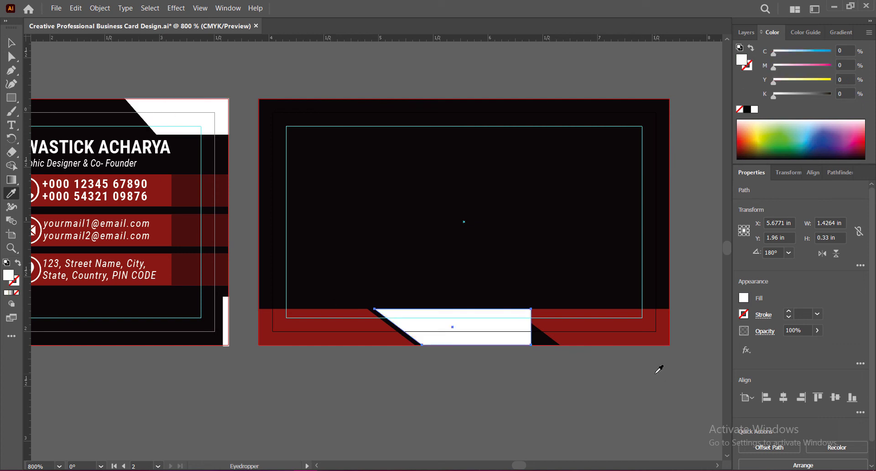
pyautogui.press('Left')
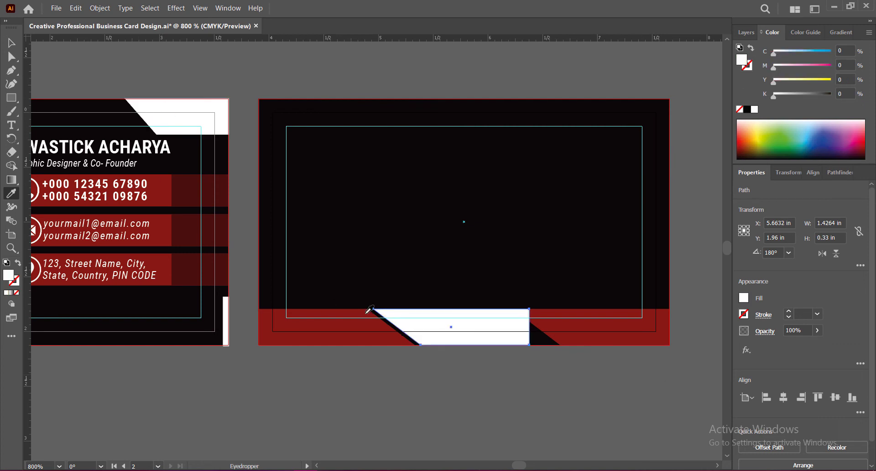
# Reshape the white piece into a parallelogram by moving its two right-hand anchor points parallel to the neighbouring red shape's slanted edge
pyautogui.click(13, 58)
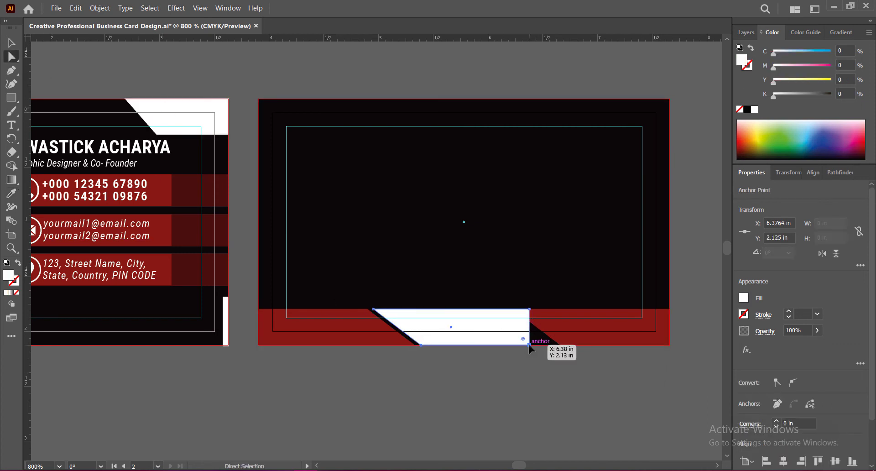
pyautogui.moveTo(529, 344); pyautogui.dragTo(552, 345)
pyautogui.moveTo(532, 311); pyautogui.dragTo(502, 311)
pyautogui.moveTo(552, 345); pyautogui.dragTo(550, 345)
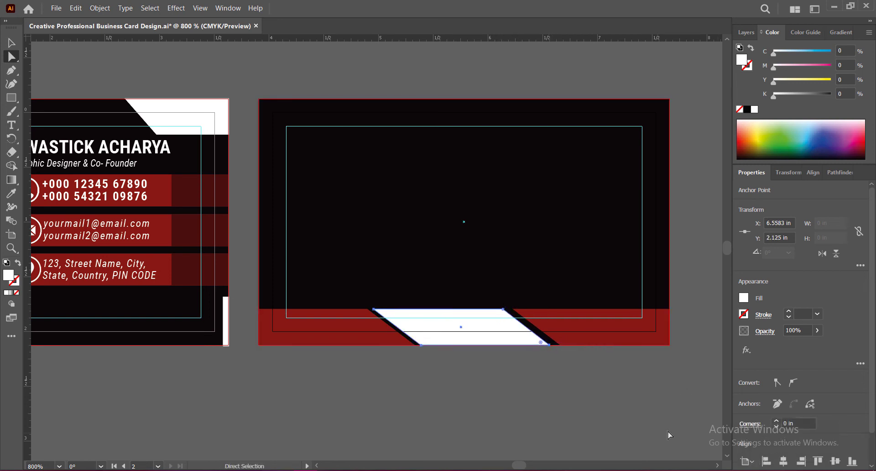
pyautogui.click(11, 43)
pyautogui.press('Right')
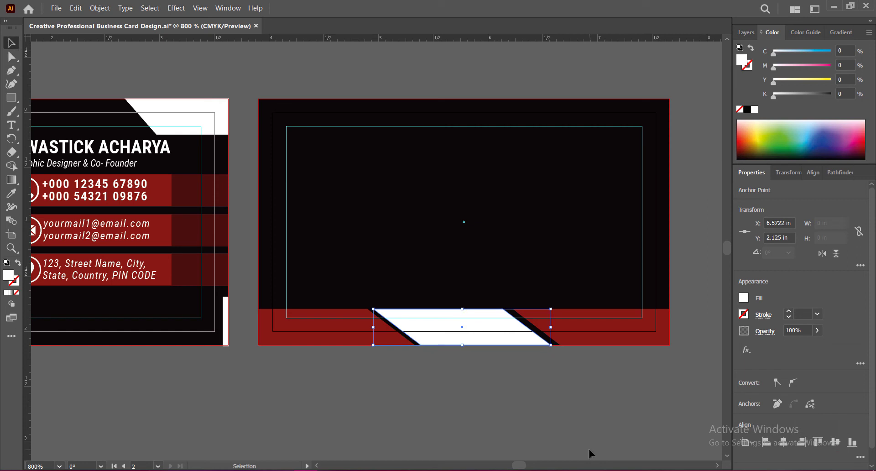
pyautogui.press('a')
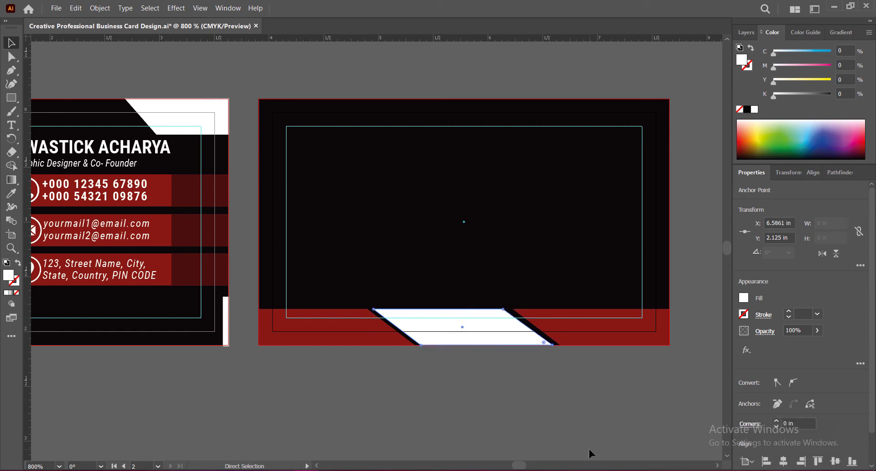
pyautogui.hotkey('ctrl', 'z')
pyautogui.press('v')
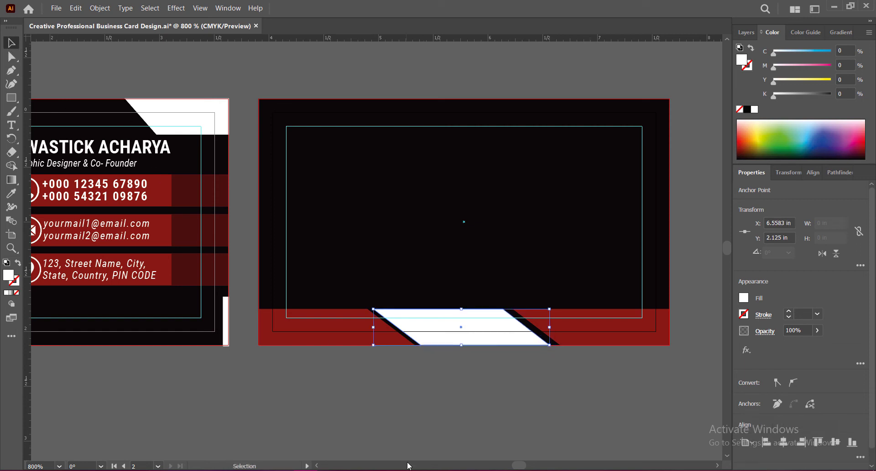
# Nudge the whole white parallelogram to X 5.7681 in to even out the black gaps between the two red shapes
pyautogui.click(413, 406)
pyautogui.click(441, 315)
pyautogui.press('Right')
pyautogui.press('Right')
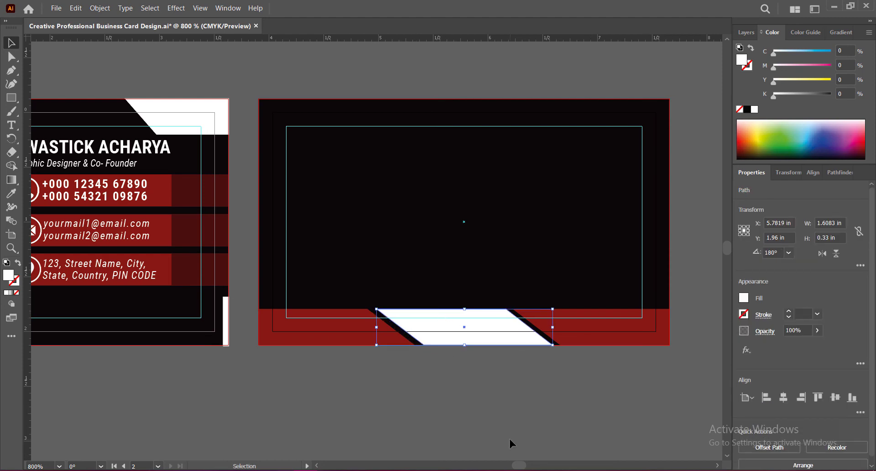
pyautogui.click(510, 428)
pyautogui.scroll(1, 502, 240)
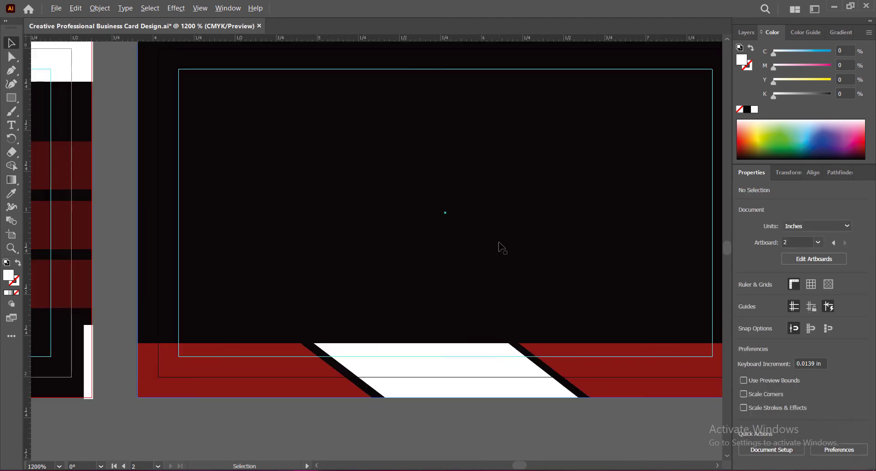
pyautogui.press('space')
pyautogui.moveTo(476, 435); pyautogui.dragTo(434, 422)
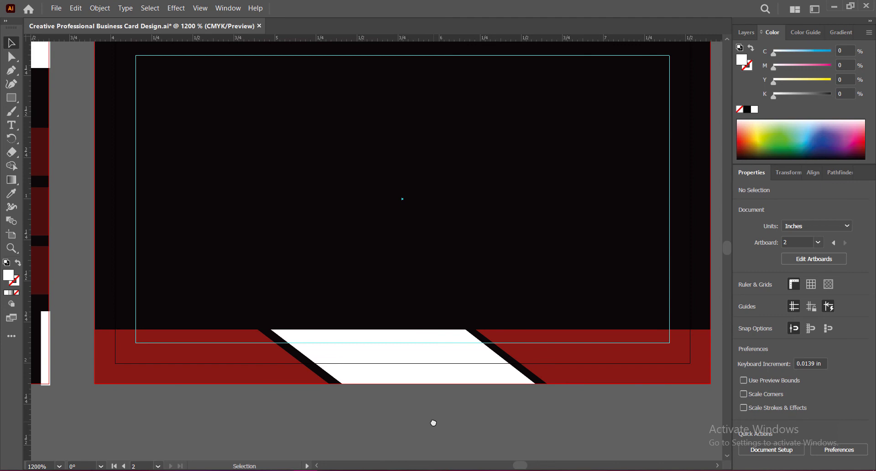
pyautogui.click(391, 336)
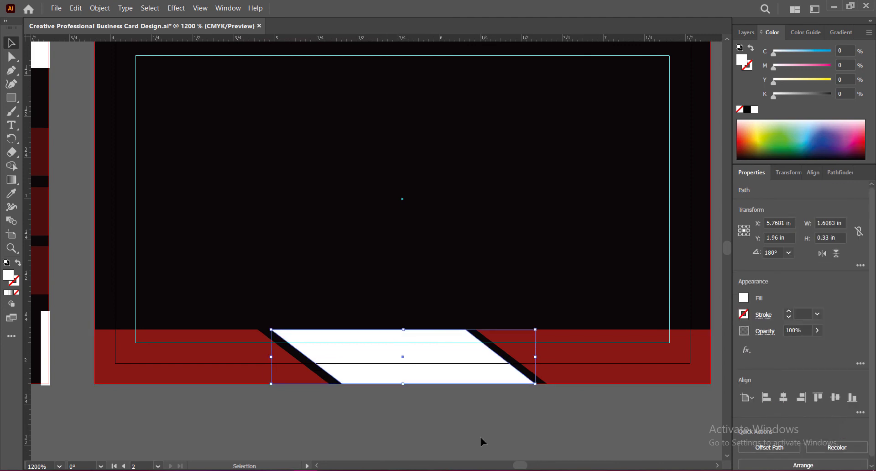
pyautogui.click(479, 436)
# Fit the outer edge of the second card's bottom-right red shape to the bleed line and save the document
pyautogui.press('space')
pyautogui.moveTo(491, 436); pyautogui.dragTo(385, 409)
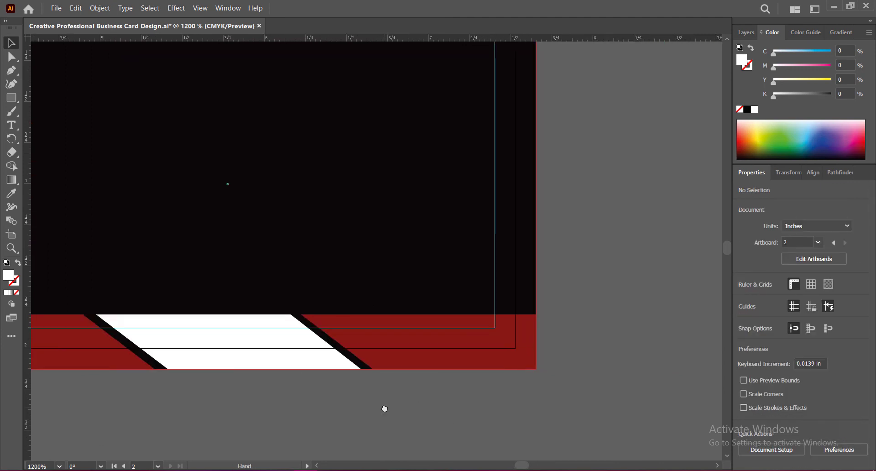
pyautogui.scroll(3, 535, 350)
pyautogui.click(514, 336)
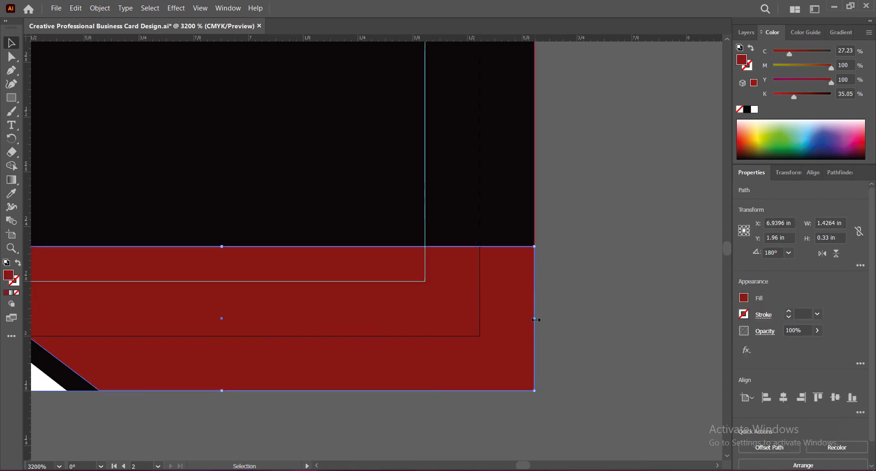
pyautogui.moveTo(533, 319); pyautogui.dragTo(534, 320)
pyautogui.click(566, 369)
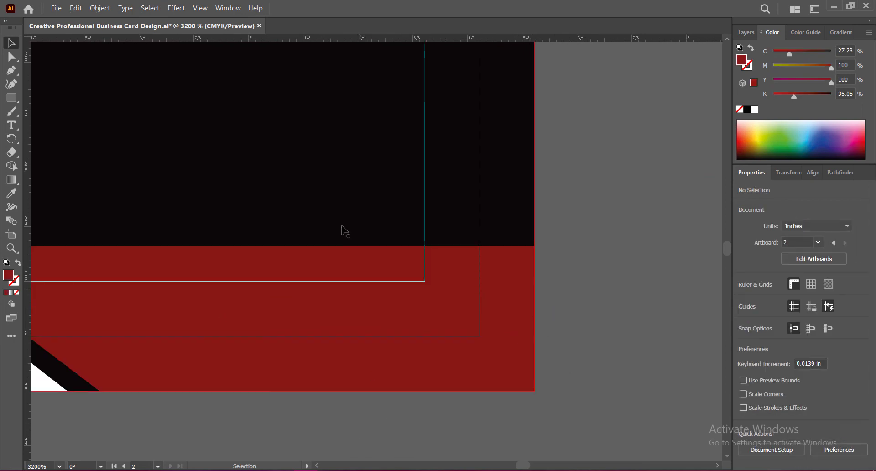
pyautogui.scroll(-4, 345, 231)
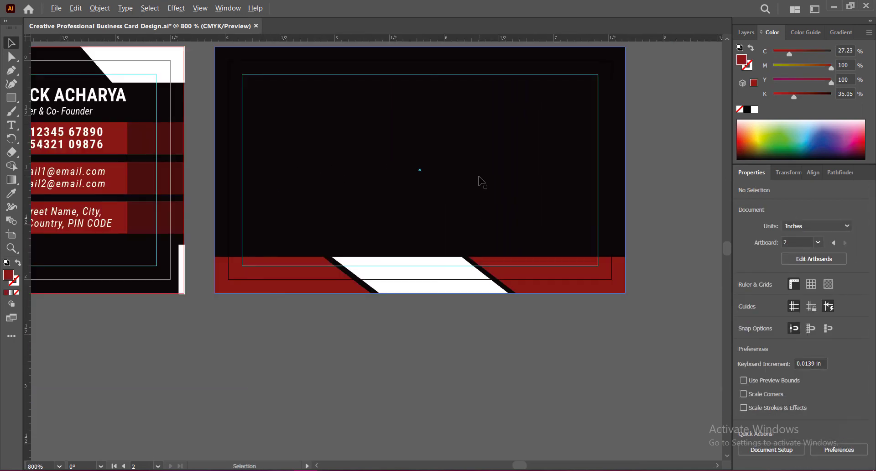
pyautogui.scroll(1, 479, 177)
pyautogui.moveTo(466, 177); pyautogui.dragTo(467, 251)
pyautogui.scroll(-1, 446, 217)
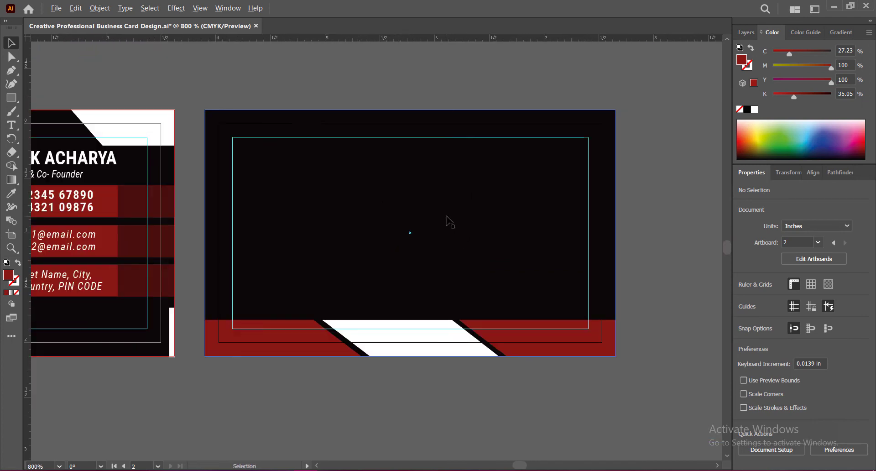
pyautogui.hotkey('ctrl', 's')
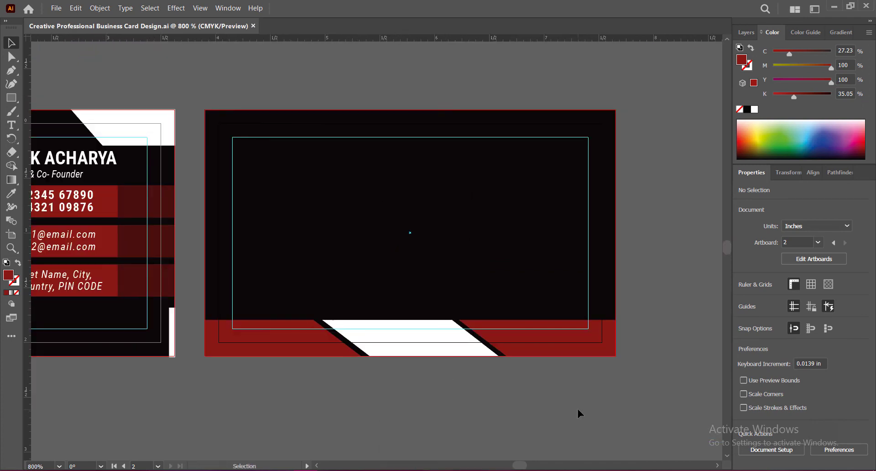
# Copy the first card's white vertical bar to the second card's top-left corner, set its height to 0.9 in and lower it to Y 0.3189 in
pyautogui.click(171, 327)
pyautogui.moveTo(171, 327); pyautogui.dragTo(211, 125)
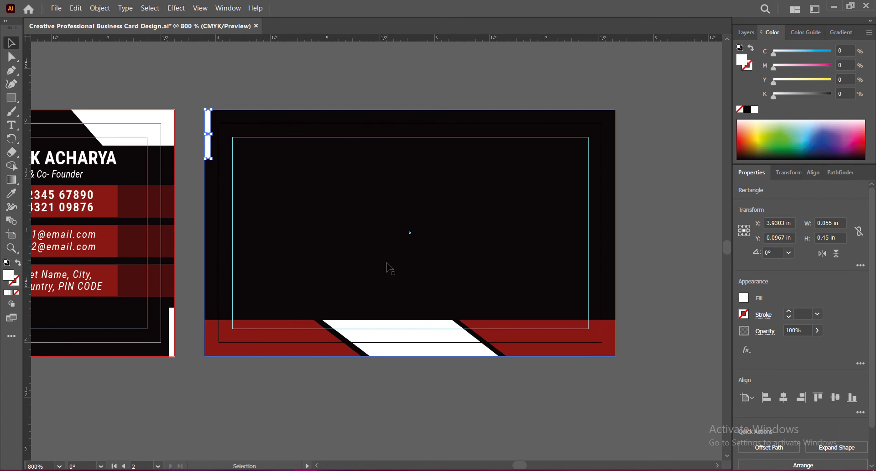
pyautogui.click(824, 237)
pyautogui.write('9')
pyautogui.press('Return')
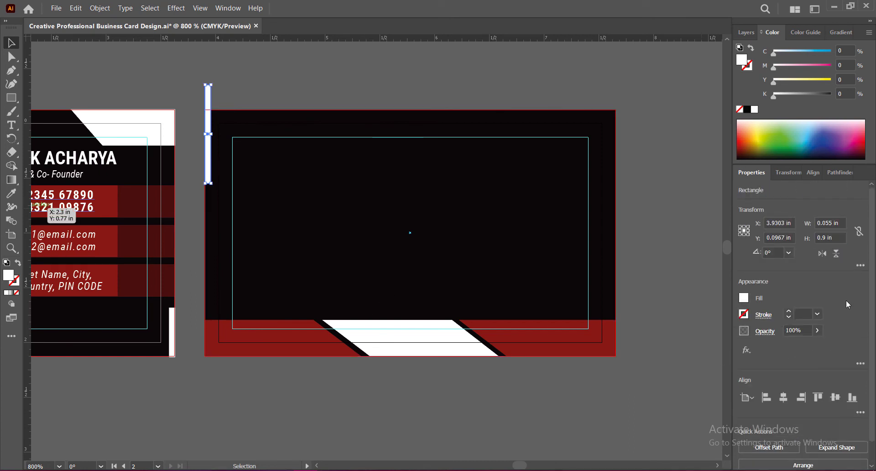
pyautogui.press('Down')
pyautogui.press('Down')
pyautogui.press('Down')
pyautogui.press('Down')
pyautogui.press('Down')
pyautogui.press('Down')
pyautogui.press('Down')
pyautogui.press('Down')
pyautogui.press('Down')
pyautogui.press('Down')
pyautogui.press('Down')
pyautogui.press('Down')
pyautogui.press('Down')
pyautogui.press('Down')
pyautogui.press('Down')
pyautogui.press('Down')
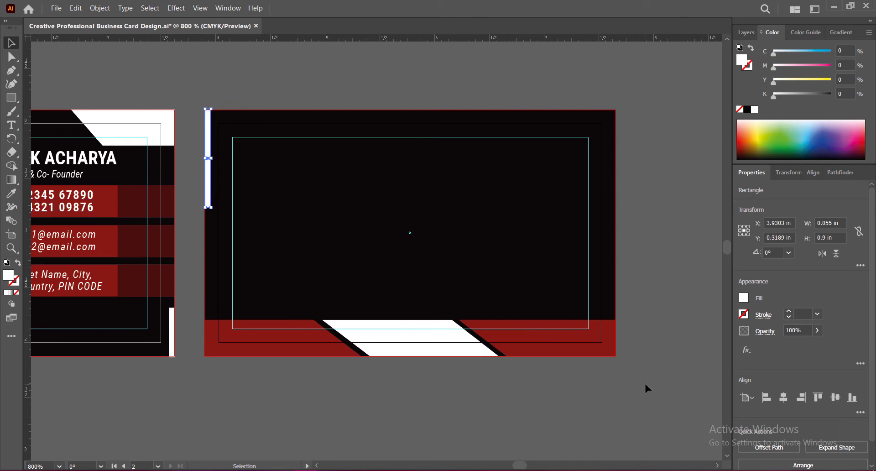
# Increase the white bar's height to 0.99 in and shift it down so it starts at the second card's top bleed edge
pyautogui.write('9')
pyautogui.press('Return')
pyautogui.press('Down')
pyautogui.click(443, 372)
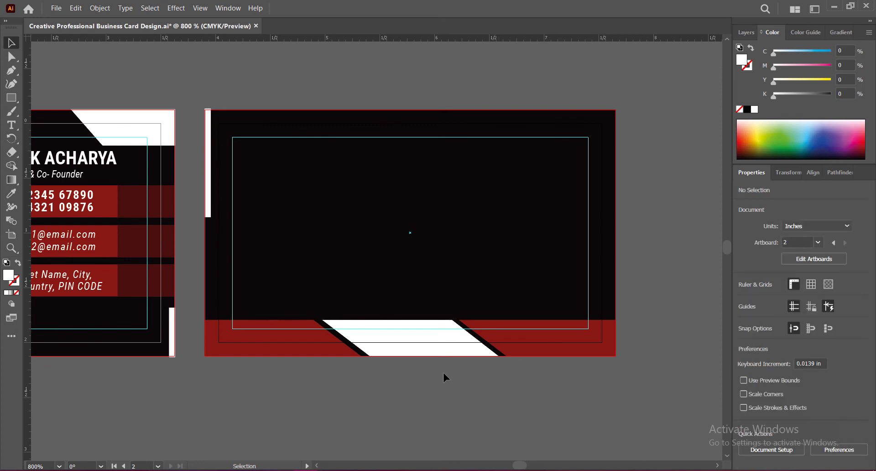
pyautogui.click(208, 203)
pyautogui.click(300, 392)
# Duplicate the white bar onto the second card's right edge at X 7.6253 in, Y 1.3 in, and fill the copy with the bottom shape's red
pyautogui.click(210, 202)
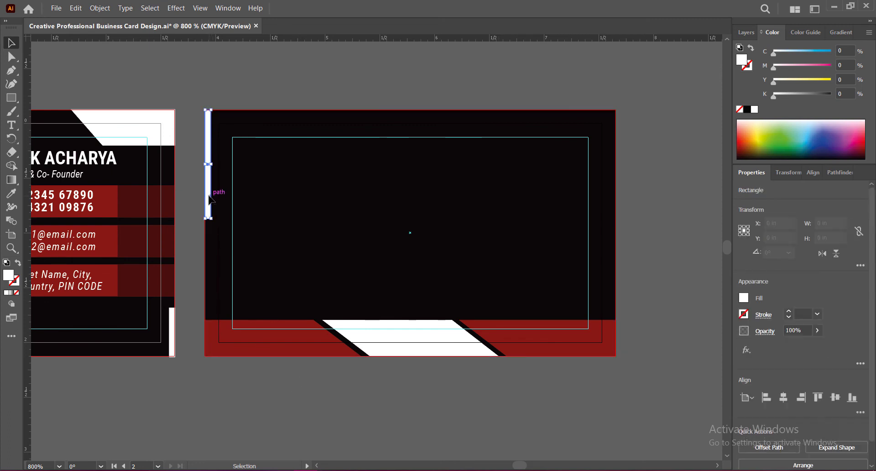
pyautogui.moveTo(210, 200); pyautogui.dragTo(617, 290)
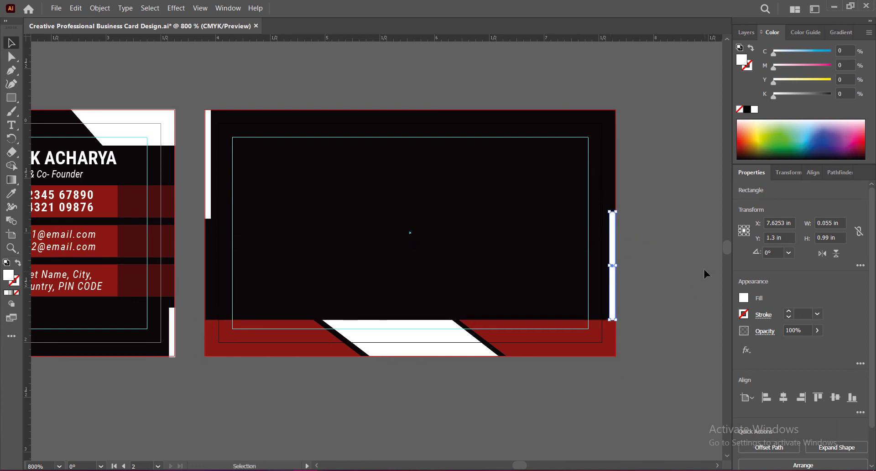
pyautogui.click(11, 194)
pyautogui.click(270, 325)
pyautogui.click(11, 43)
pyautogui.click(651, 299)
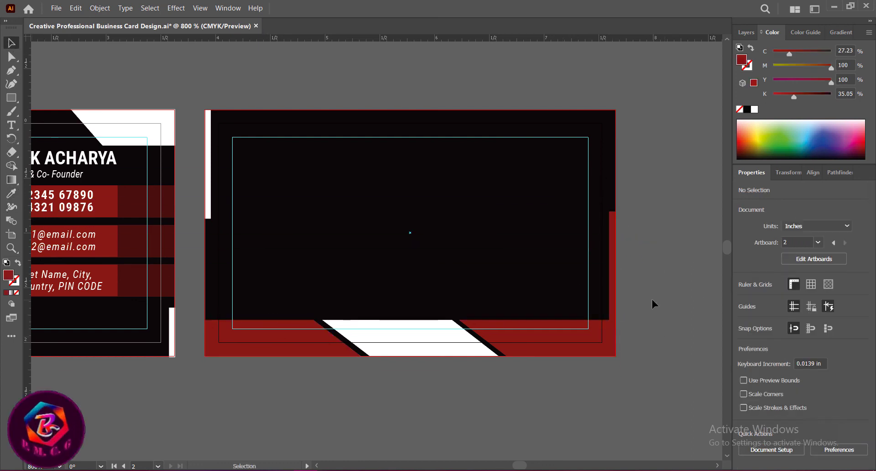
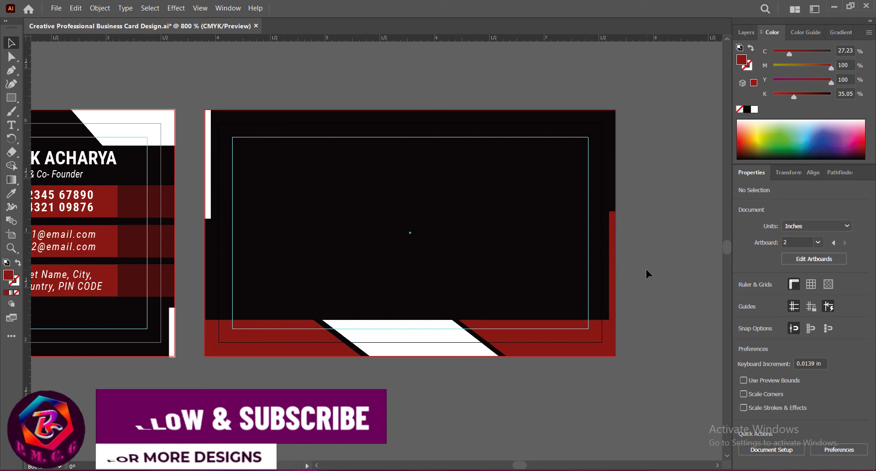
# Recolor the bar on the second card's right edge with the white of the top-left bar
pyautogui.click(611, 278)
pyautogui.press('i')
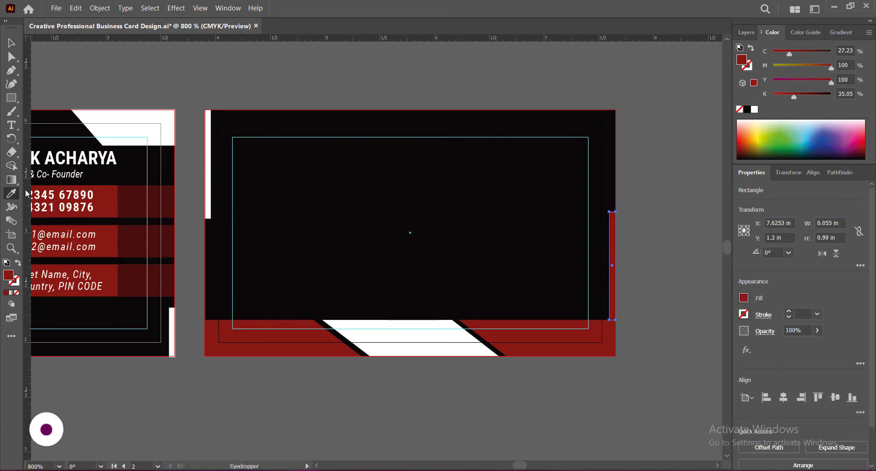
pyautogui.click(208, 164)
pyautogui.click(10, 44)
pyautogui.click(650, 294)
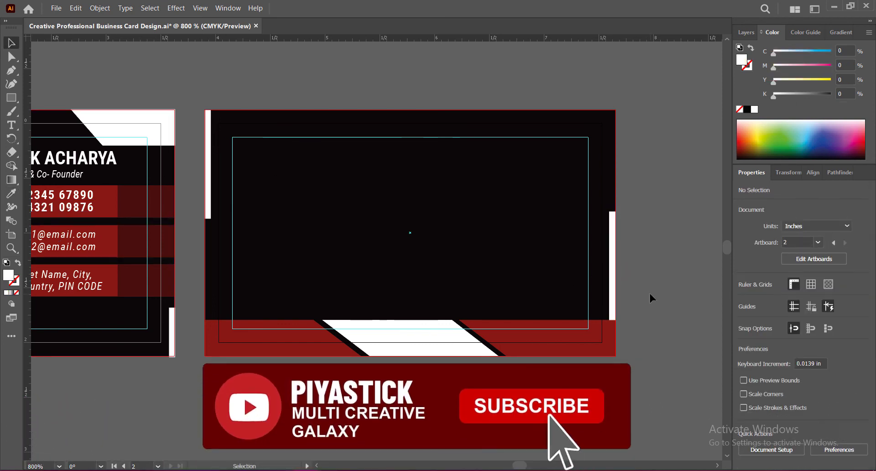
# Move the second card's right-edge bar down to the bottom bleed edge at Y 1.6333 in
pyautogui.click(612, 283)
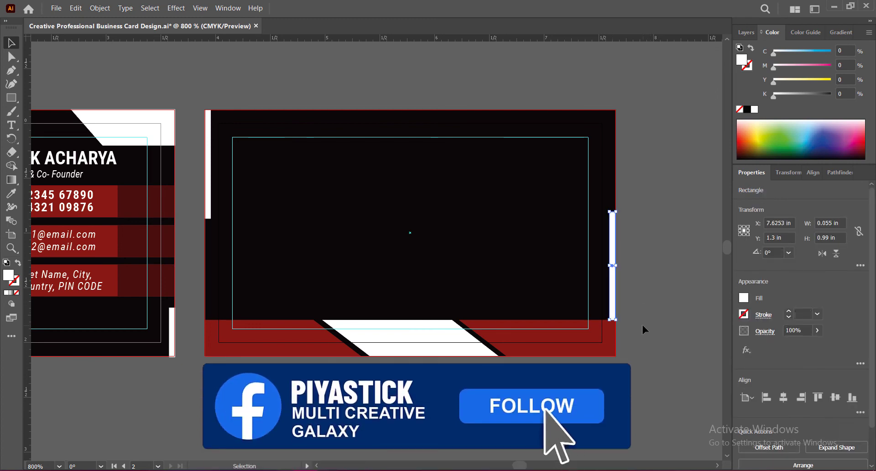
pyautogui.press('Down')
pyautogui.press('Down')
pyautogui.hotkey('shift', 'Down')
pyautogui.hotkey('shift', 'Down')
pyautogui.press('Down')
pyautogui.click(652, 329)
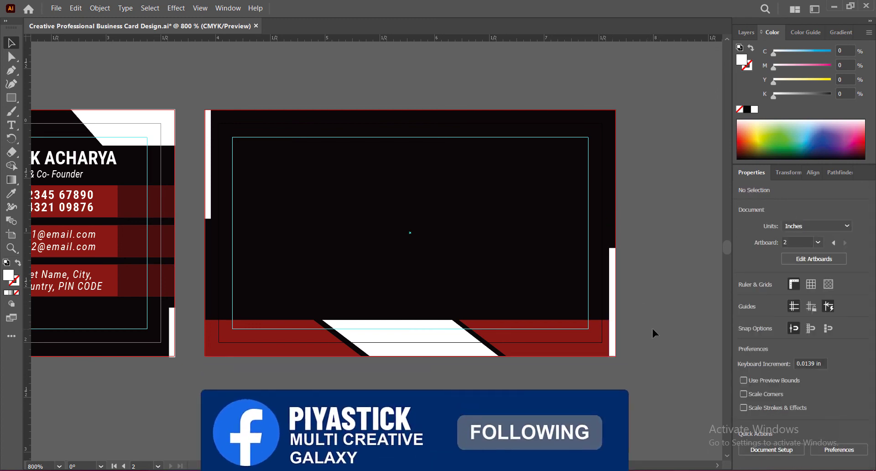
pyautogui.click(615, 338)
pyautogui.click(677, 348)
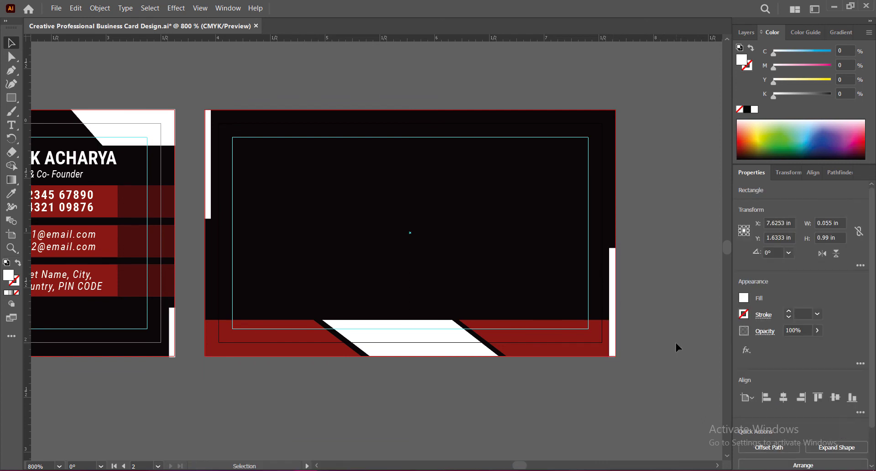
# Fill the second card's right-edge bar with the bottom shape's red and save the document
pyautogui.scroll(4, 628, 302)
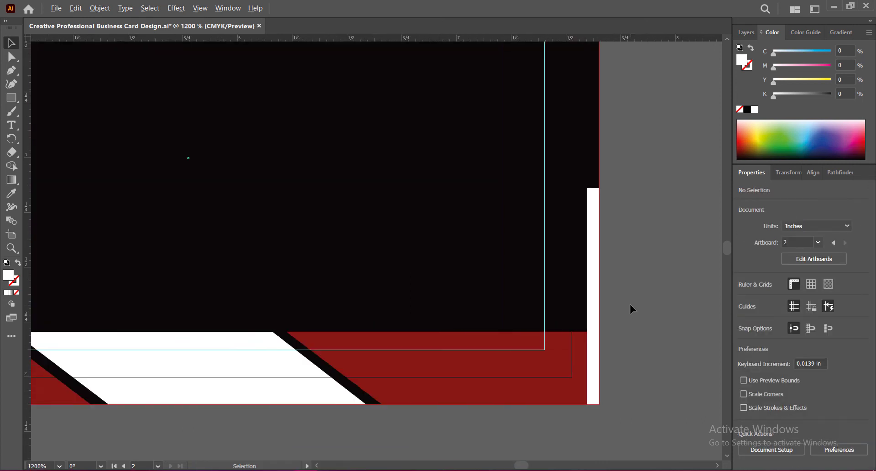
pyautogui.scroll(-5, 629, 328)
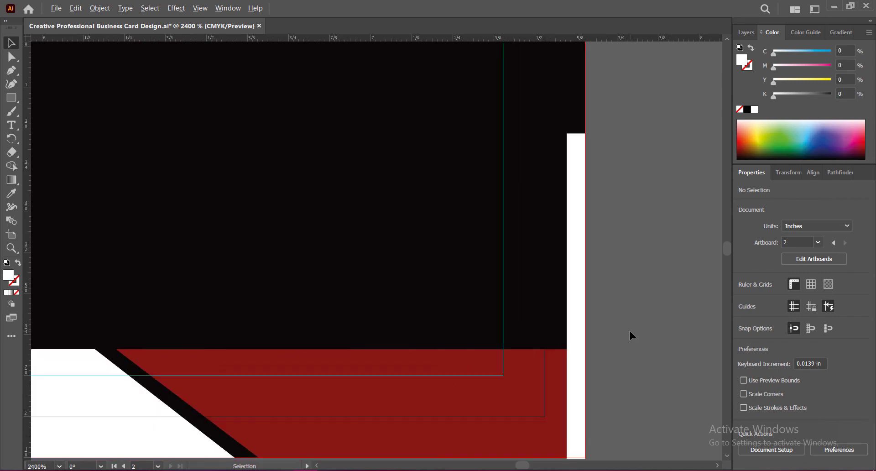
pyautogui.moveTo(241, 339); pyautogui.dragTo(260, 305)
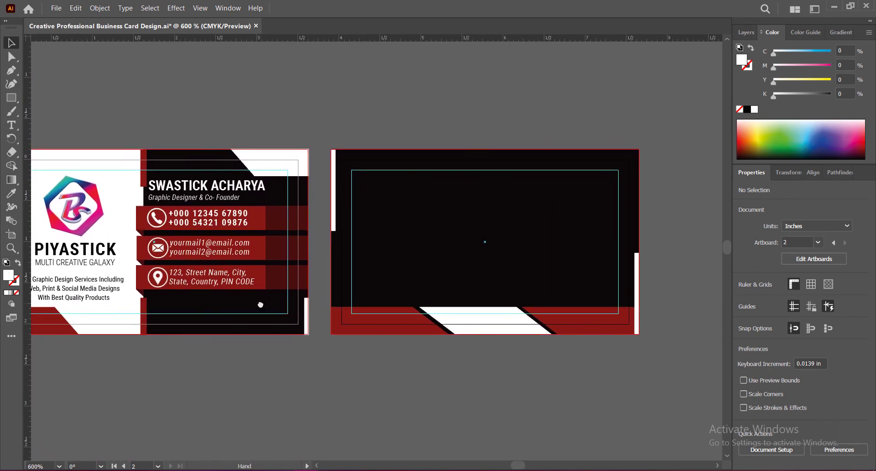
pyautogui.click(636, 292)
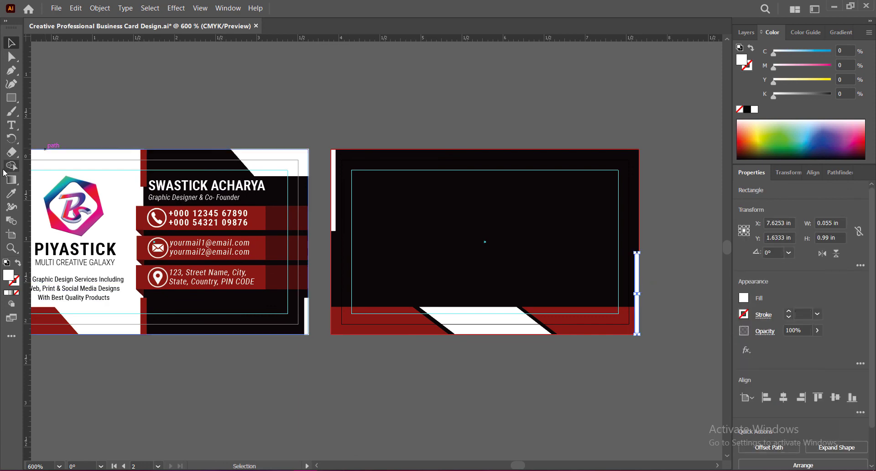
pyautogui.press('i')
pyautogui.click(393, 316)
pyautogui.press('v')
pyautogui.click(625, 410)
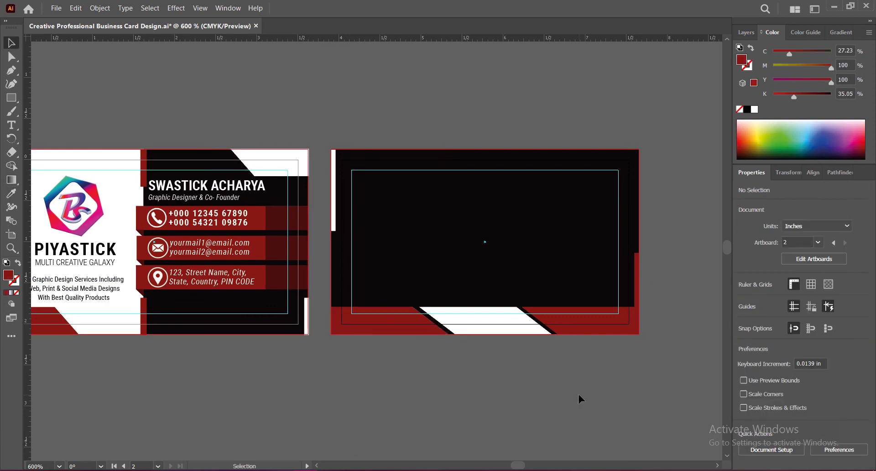
pyautogui.hotkey('ctrl', 's')
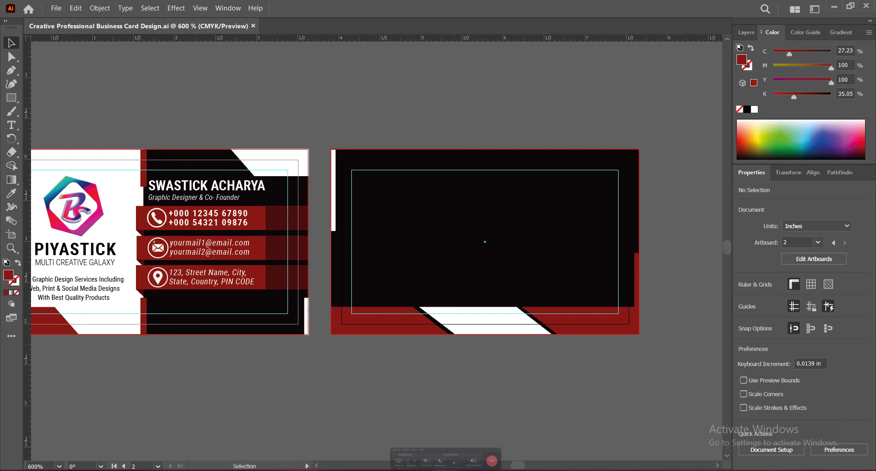
# Copy the first card's logo with its PIYASTICK brand name and tagline onto the middle of the second card
pyautogui.click(92, 194)
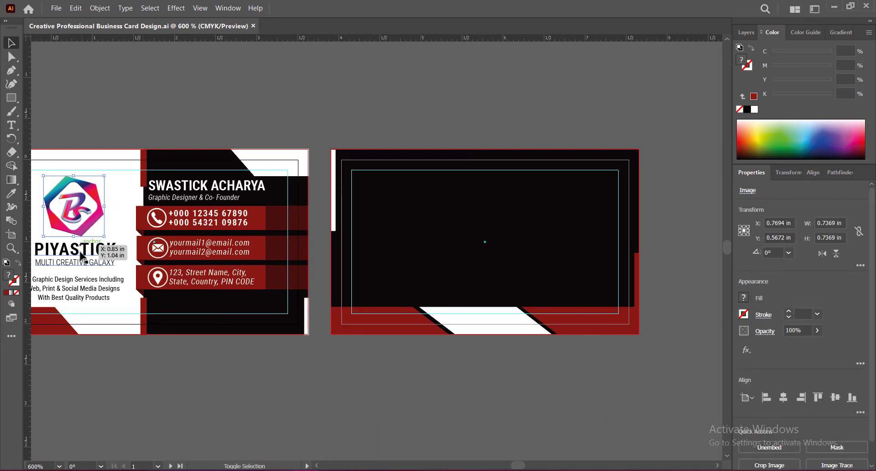
pyautogui.moveTo(92, 194); pyautogui.dragTo(505, 204)
pyautogui.click(504, 371)
# Fill the second card's copied brand name and tagline with white
pyautogui.click(491, 268)
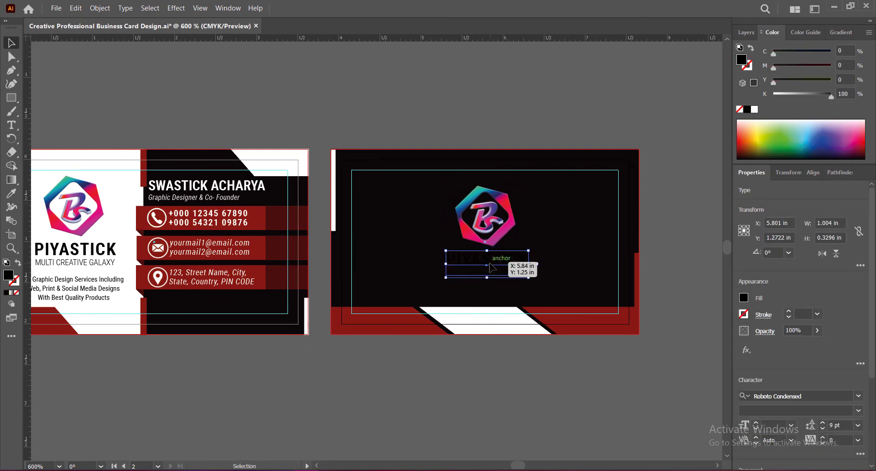
pyautogui.doubleClick(8, 275)
pyautogui.moveTo(475, 216); pyautogui.dragTo(465, 201)
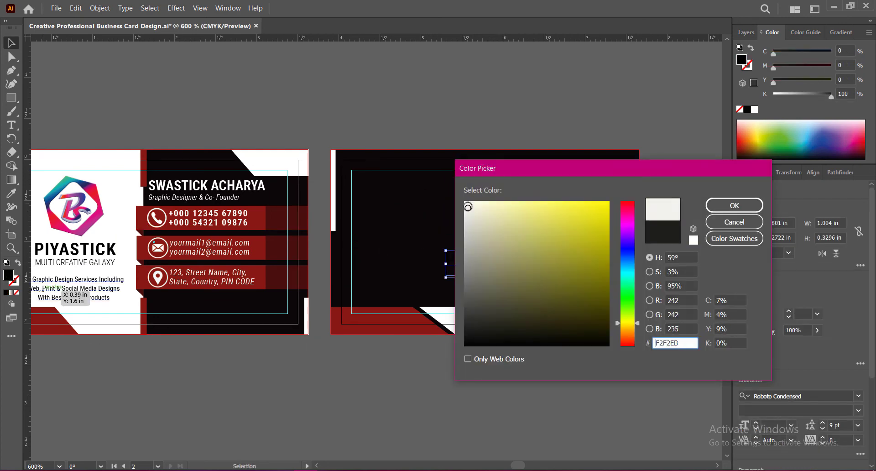
pyautogui.click(715, 205)
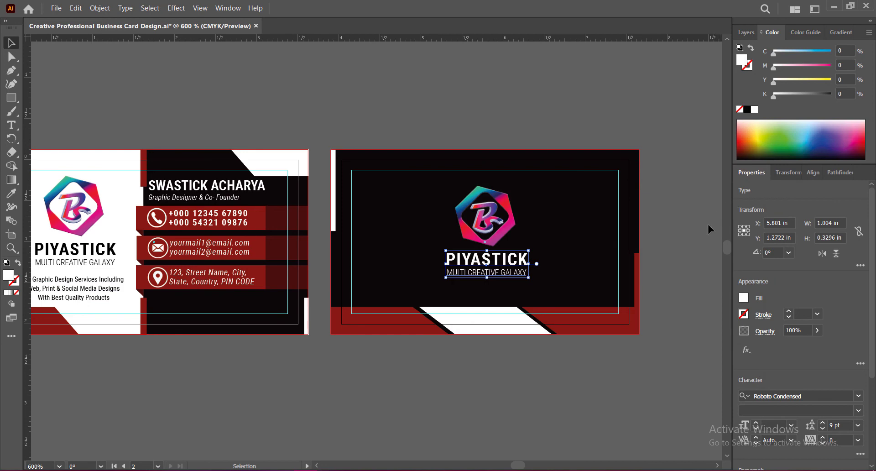
# Raise the second card's logo and brand text together to Y 0.8512 in and save the document
pyautogui.click(503, 199)
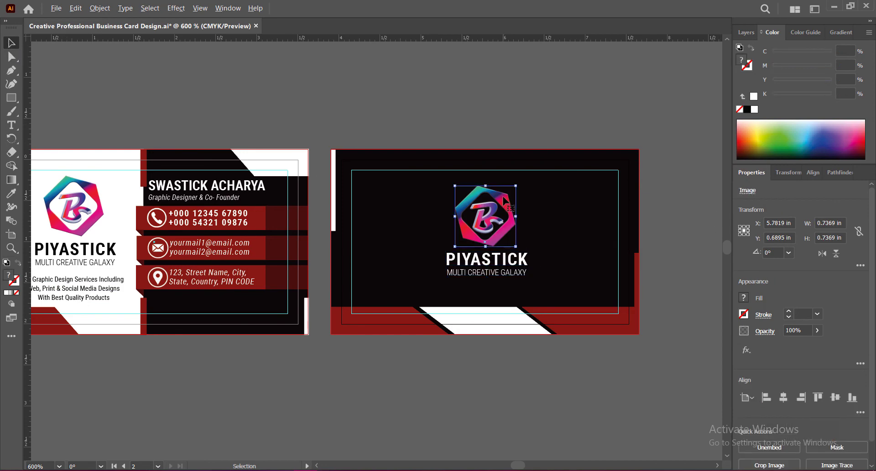
pyautogui.scroll(1, 505, 201)
pyautogui.keyDown('shift'); pyautogui.click(449, 278); pyautogui.keyUp('shift')
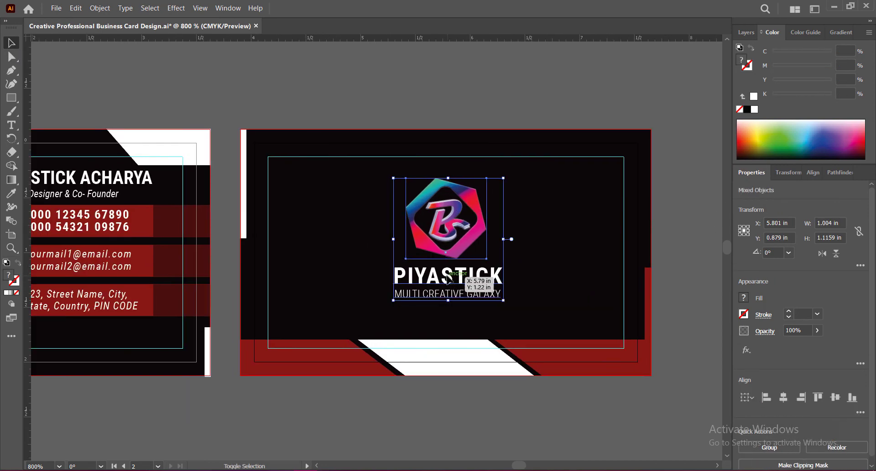
pyautogui.moveTo(469, 198)
pyautogui.mouseDown()
pyautogui.moveTo(460, 198)
pyautogui.moveTo(471, 200)
pyautogui.mouseUp()
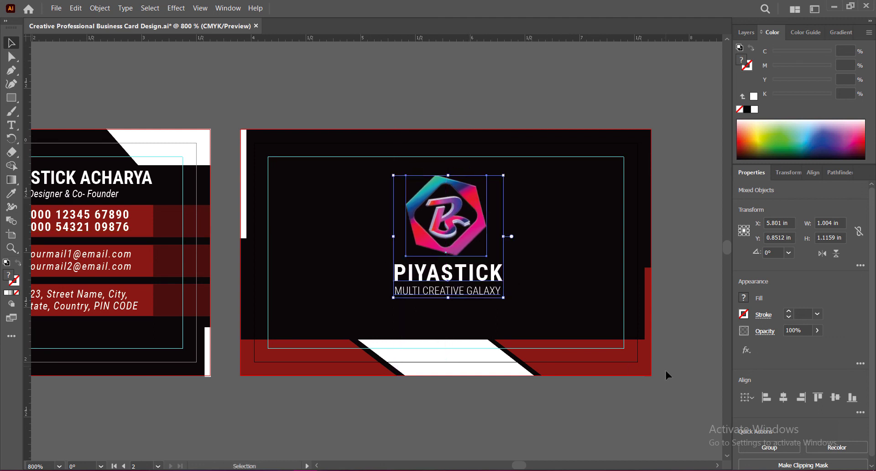
pyautogui.click(612, 407)
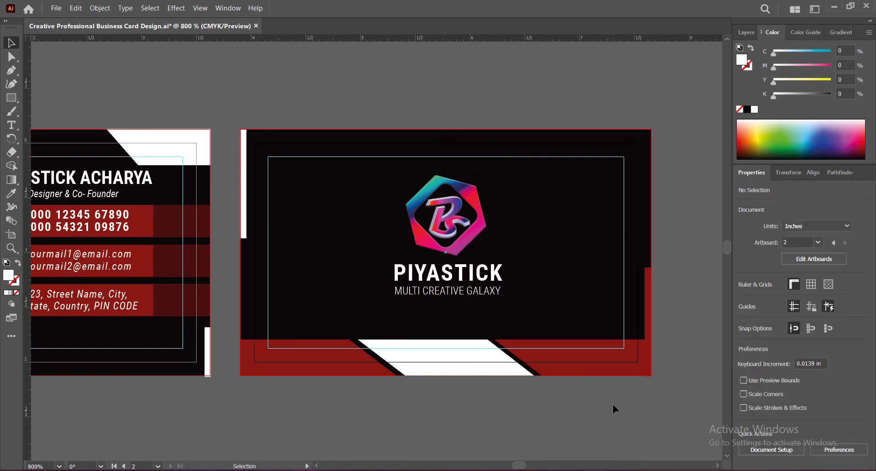
pyautogui.click(470, 192)
pyautogui.click(520, 412)
pyautogui.hotkey('ctrl', 's')
# Shift the second card's logo and brand text together to the left, to X 5.7733 in
pyautogui.click(470, 214)
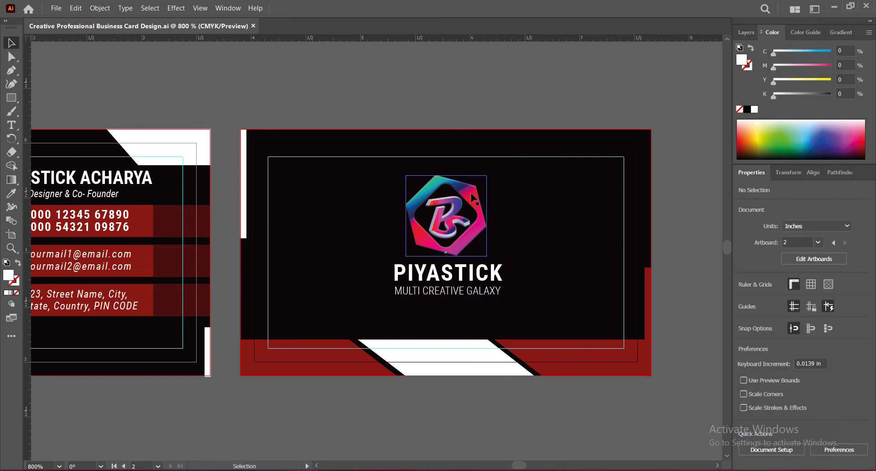
pyautogui.keyDown('shift'); pyautogui.click(462, 268); pyautogui.keyUp('shift')
pyautogui.press('Left')
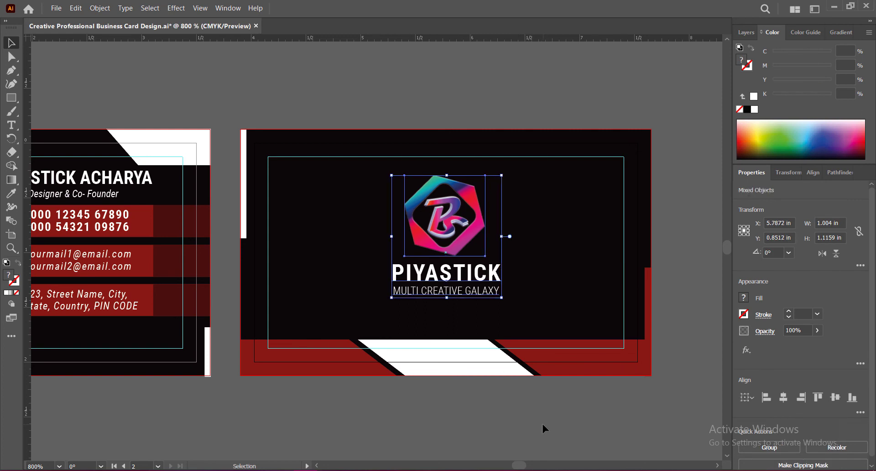
pyautogui.press('Left')
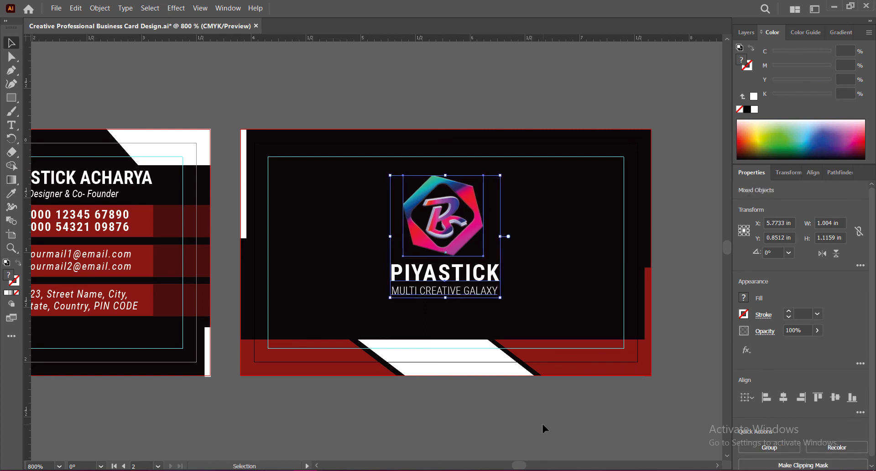
pyautogui.press('Left')
pyautogui.press('Left')
pyautogui.press('Left')
pyautogui.press('Left')
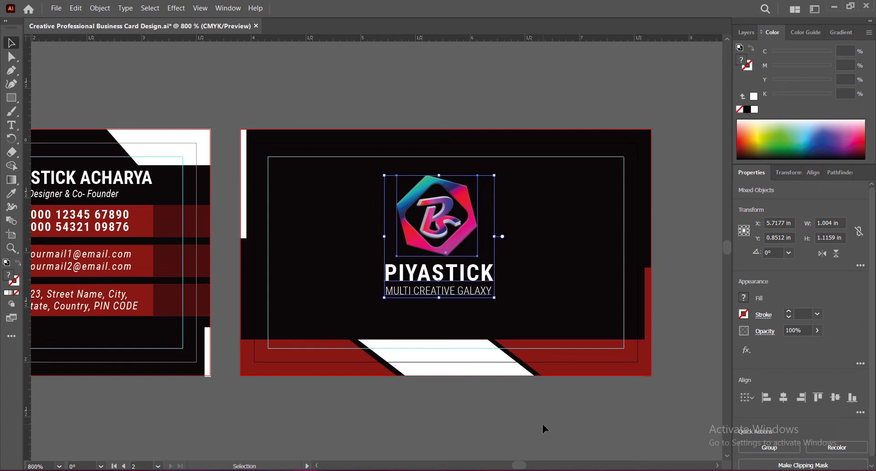
pyautogui.press('Right')
pyautogui.press('Right')
pyautogui.press('Right')
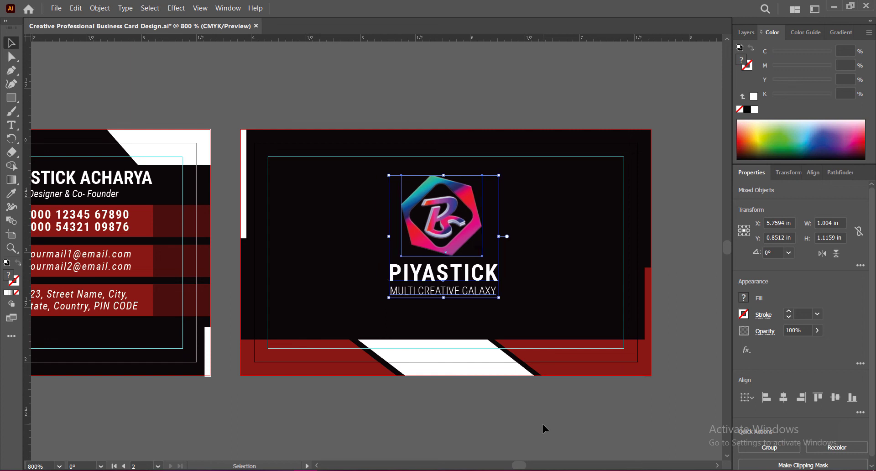
pyautogui.press('Right')
pyautogui.click(542, 423)
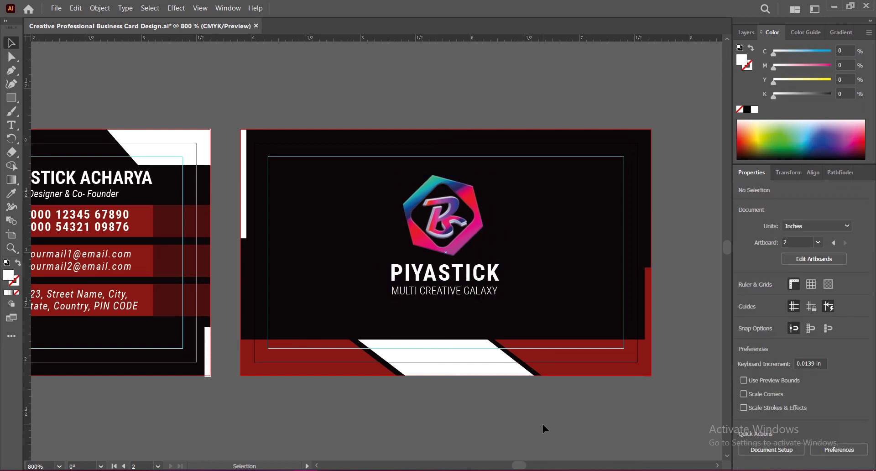
# Raise the second card's logo and brand text together to Y 0.8373 in
pyautogui.click(458, 237)
pyautogui.keyDown('shift'); pyautogui.click(470, 274); pyautogui.keyUp('shift')
pyautogui.press('Up')
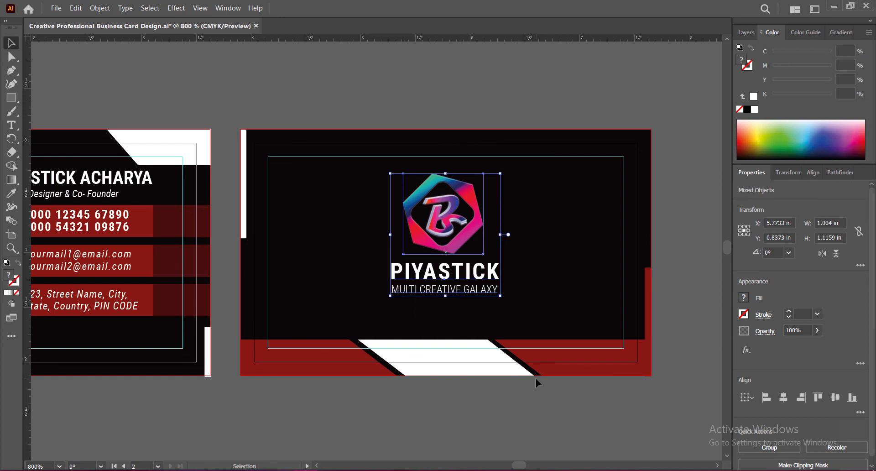
pyautogui.press('Up')
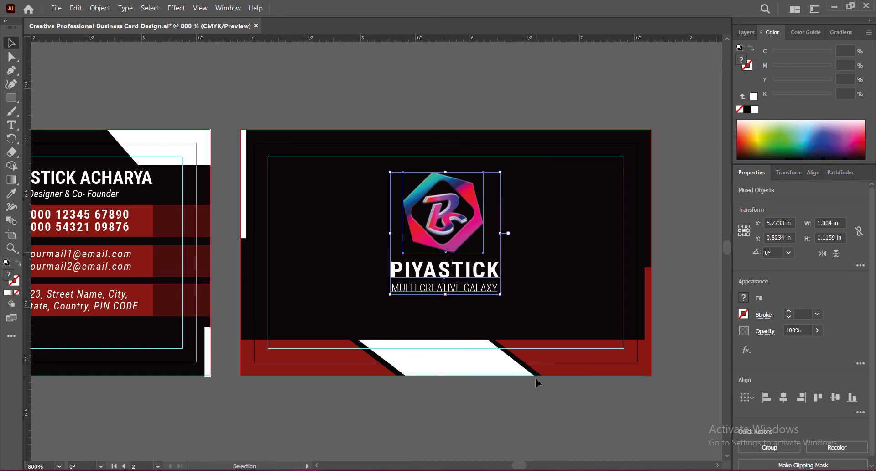
pyautogui.press('Down')
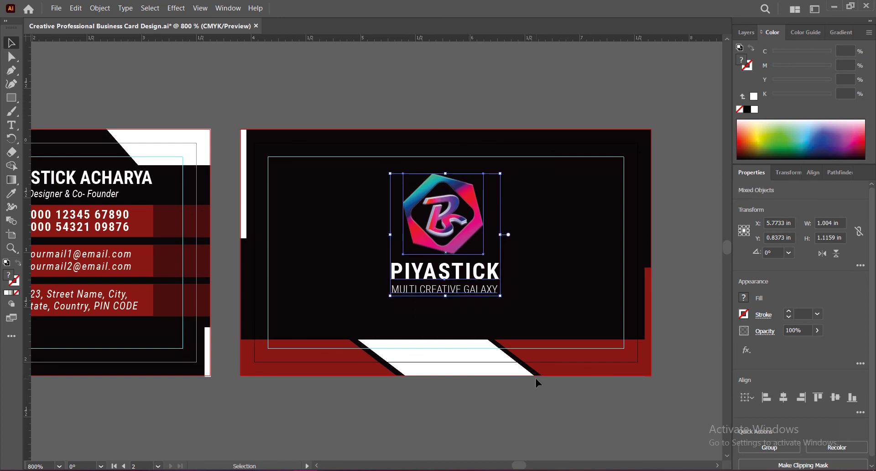
pyautogui.click(562, 390)
pyautogui.moveTo(453, 39); pyautogui.dragTo(460, 171)
pyautogui.moveTo(523, 466); pyautogui.dragTo(525, 467)
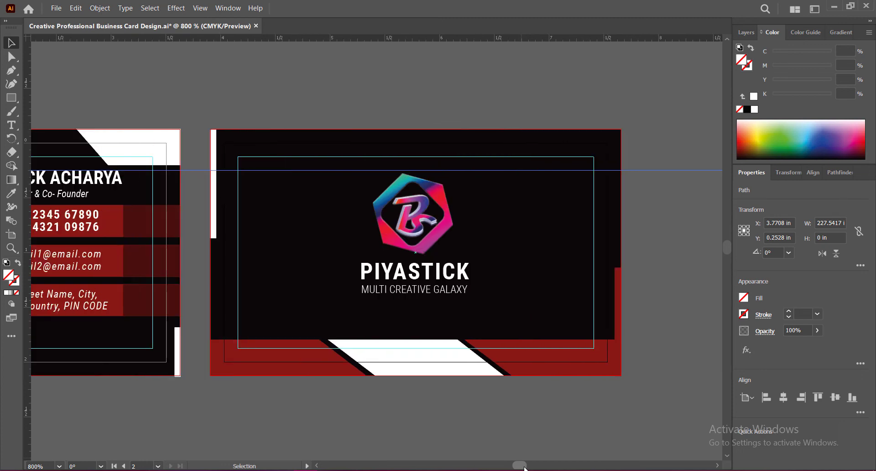
pyautogui.click(587, 388)
pyautogui.moveTo(675, 170); pyautogui.dragTo(675, 38)
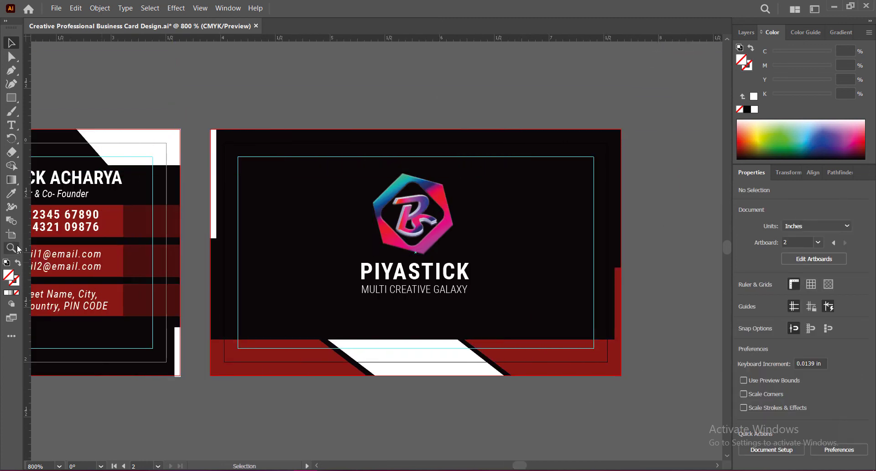
pyautogui.click(11, 125)
pyautogui.click(396, 327)
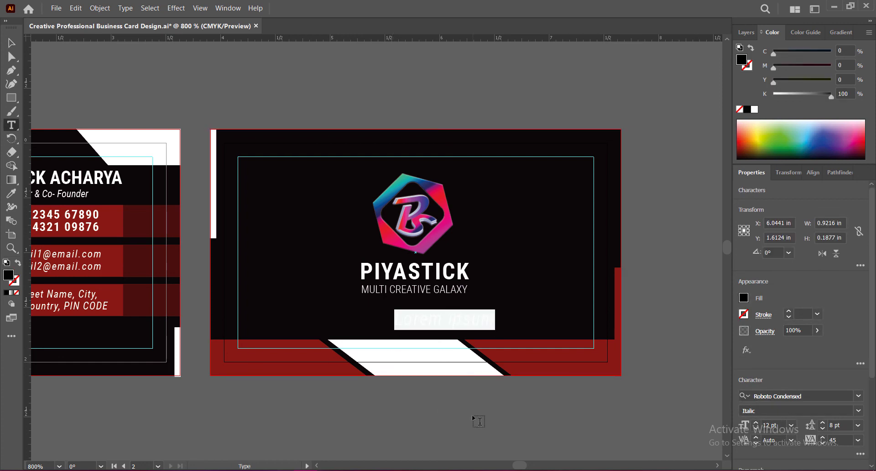
pyautogui.write('www.company.we')
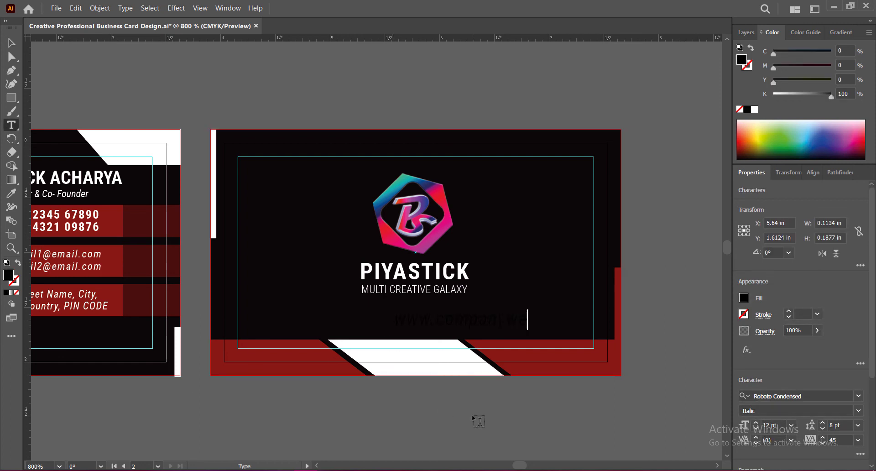
pyautogui.write('bsite.com')
# Fill the website address on the second card with white, FFFFFF
pyautogui.click(11, 42)
pyautogui.doubleClick(8, 275)
pyautogui.write('ffffff')
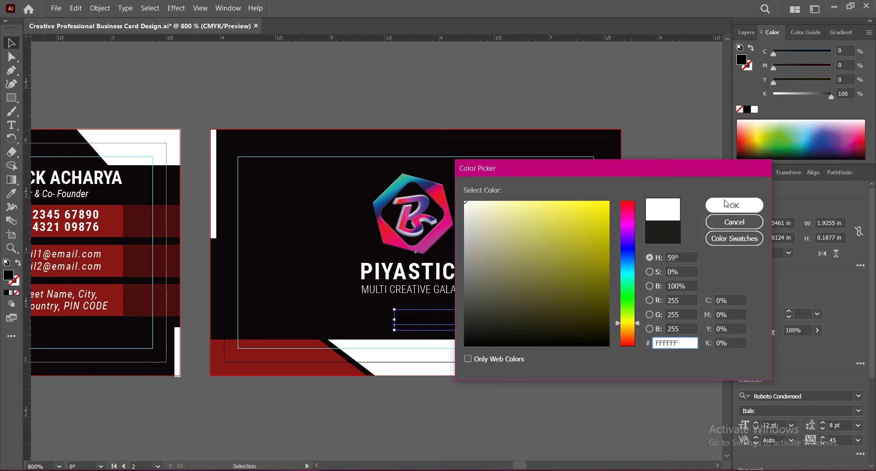
pyautogui.click(734, 205)
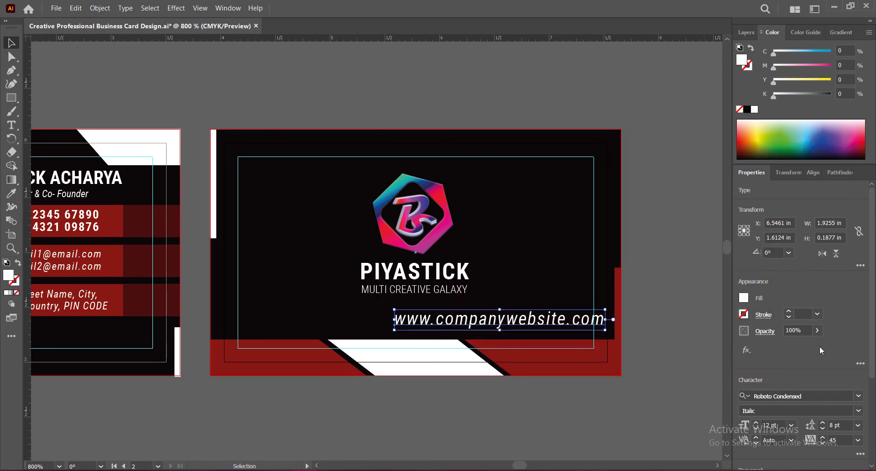
# Set the website address's tracking to 0 and shift the text left below the tagline on the second card
pyautogui.scroll(-4, 819, 346)
pyautogui.click(859, 313)
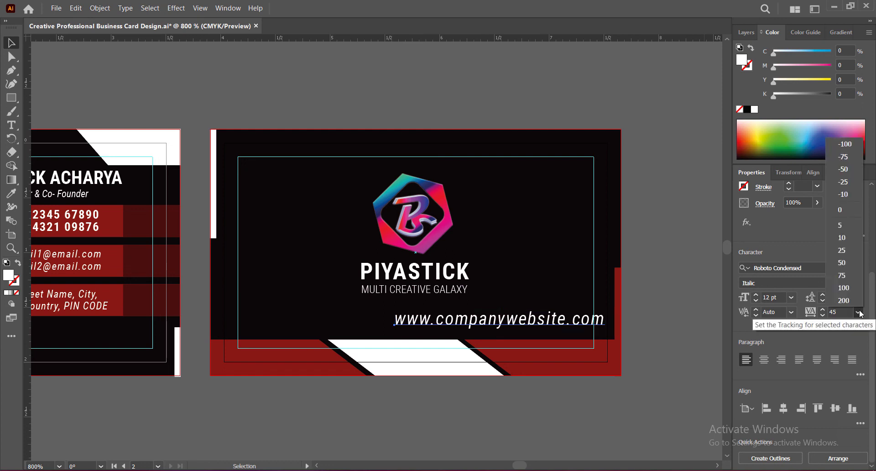
pyautogui.click(853, 210)
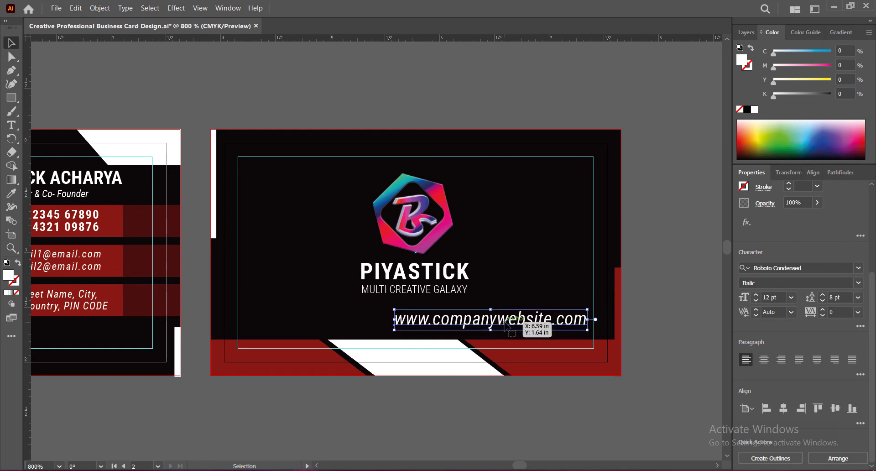
pyautogui.moveTo(490, 329); pyautogui.dragTo(413, 332)
# Reduce the website address to 8 pt and place it centred under the tagline, just above the red bottom band
pyautogui.click(756, 301)
pyautogui.click(756, 301)
pyautogui.click(756, 301)
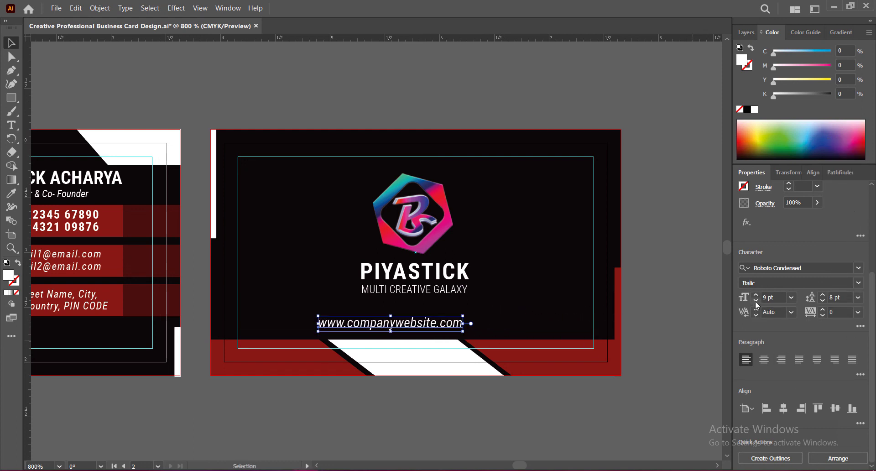
pyautogui.click(757, 301)
pyautogui.click(757, 301)
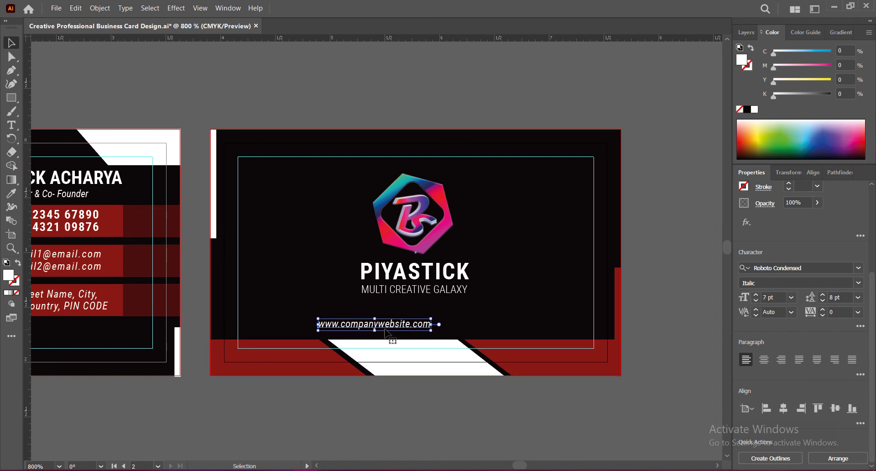
pyautogui.moveTo(389, 324); pyautogui.dragTo(424, 337)
pyautogui.click(756, 298)
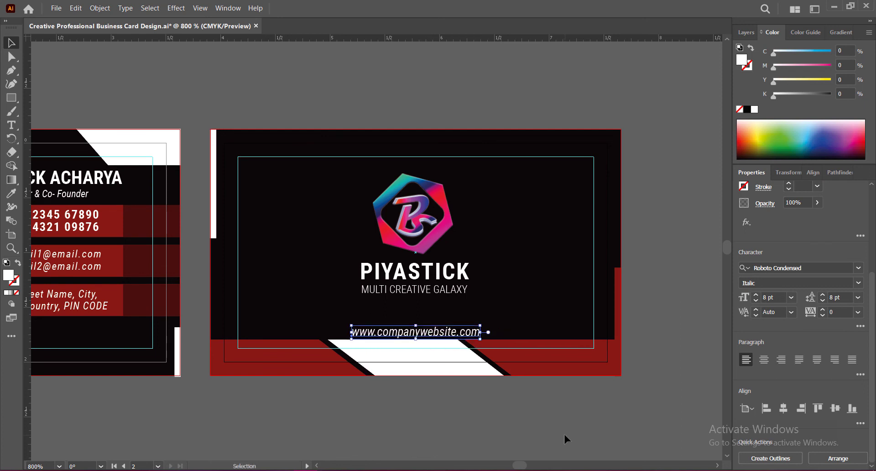
# Nudge the website address slightly left to line it up with the logo and brand text, then deselect it
pyautogui.press('Up')
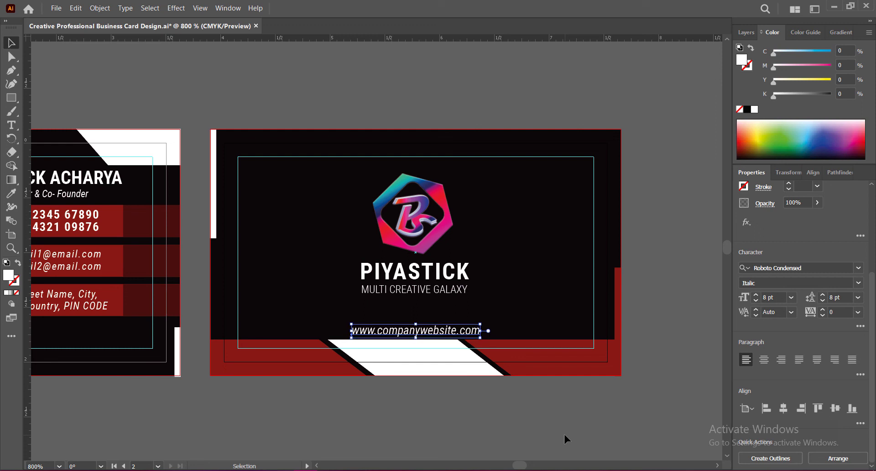
pyautogui.press('Down')
pyautogui.press('Left')
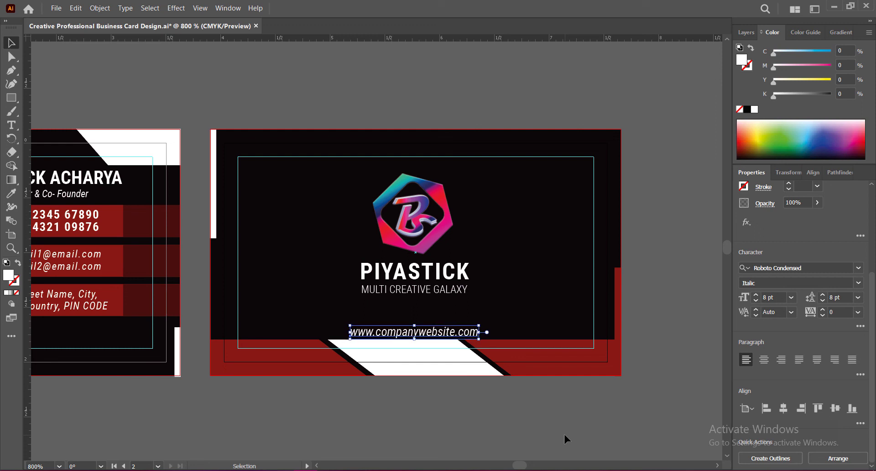
pyautogui.press('Right')
pyautogui.press('Left')
pyautogui.click(566, 434)
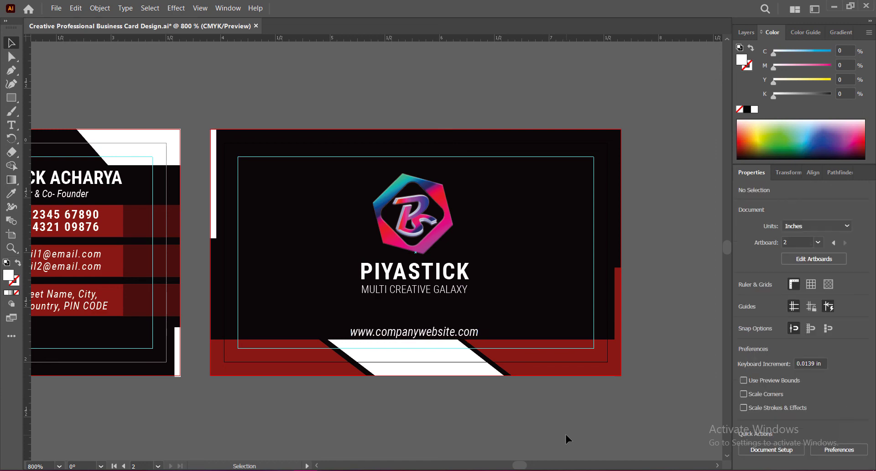
# Save the business card document with nothing selected
pyautogui.click(439, 336)
pyautogui.click(487, 408)
pyautogui.hotkey('ctrl', 's')
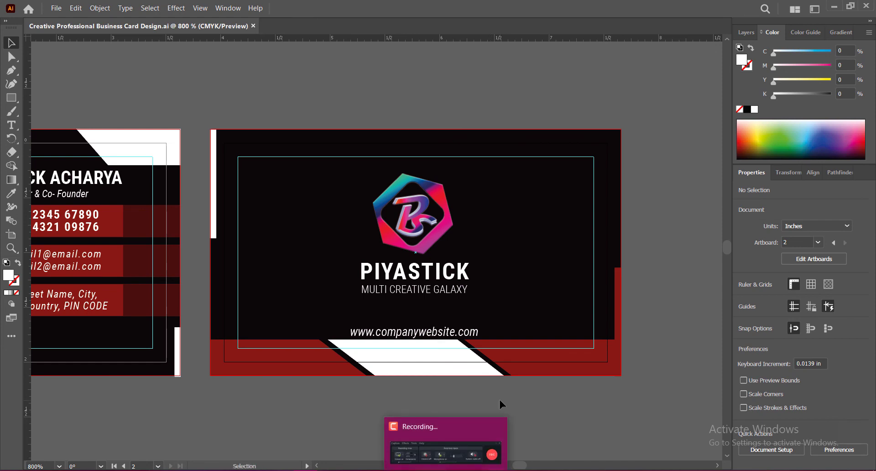
# Trim the lower end of the red vertical strip at the first card's bottom centre to the bleed edge
pyautogui.press('space')
pyautogui.moveTo(476, 408); pyautogui.dragTo(684, 393)
pyautogui.moveTo(365, 413); pyautogui.dragTo(492, 407)
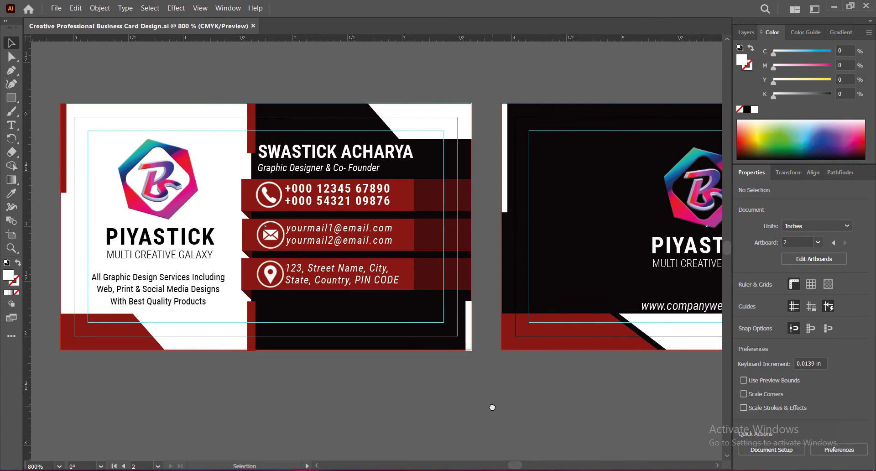
pyautogui.moveTo(426, 406); pyautogui.dragTo(452, 410)
pyautogui.scroll(4, 274, 359)
pyautogui.click(264, 297)
pyautogui.moveTo(262, 313); pyautogui.dragTo(262, 309)
pyautogui.click(325, 318)
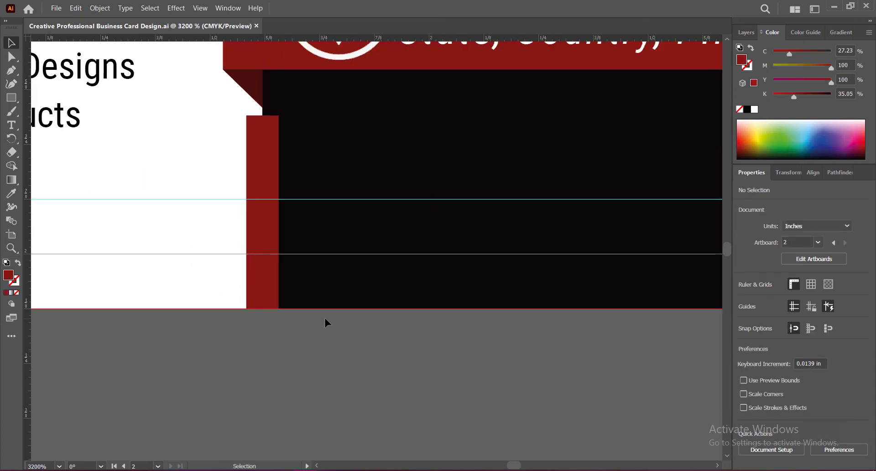
# Fit the bottom and right edges of the white rectangle in the first card's lower right corner to the bleed edge
pyautogui.scroll(-3, 324, 318)
pyautogui.moveTo(536, 353); pyautogui.dragTo(395, 370)
pyautogui.scroll(3, 500, 326)
pyautogui.click(477, 338)
pyautogui.moveTo(475, 350); pyautogui.dragTo(475, 345)
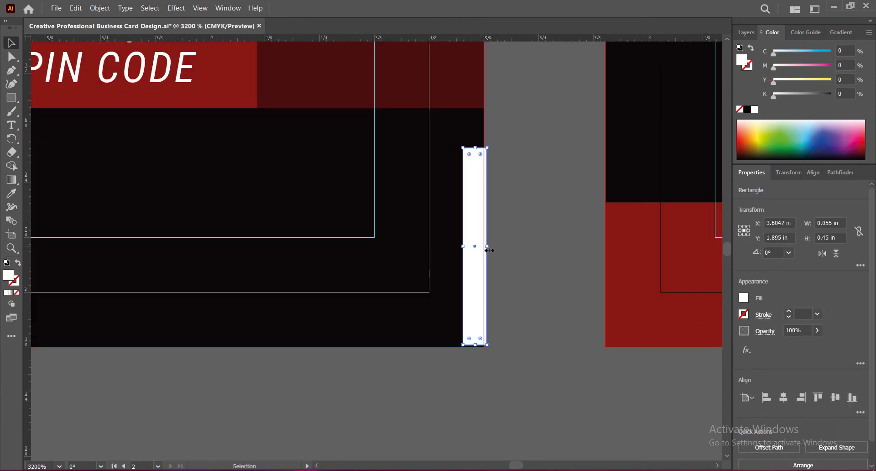
pyautogui.moveTo(489, 250); pyautogui.dragTo(483, 344)
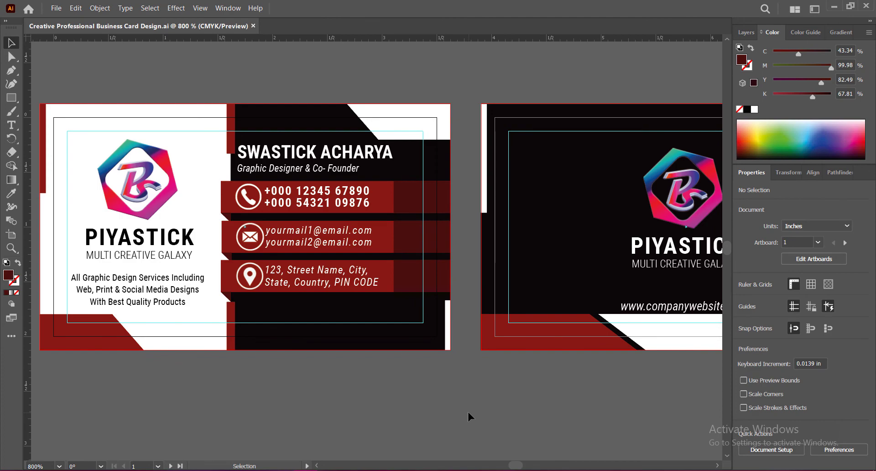
# Check the remaining card edges and view both cards side by side at 700, 650, 600 and 620 % zoom
pyautogui.moveTo(686, 368); pyautogui.dragTo(533, 367)
pyautogui.moveTo(219, 277); pyautogui.dragTo(311, 290)
pyautogui.moveTo(242, 276); pyautogui.dragTo(161, 280)
pyautogui.scroll(-1, 420, 250)
pyautogui.doubleClick(36, 466)
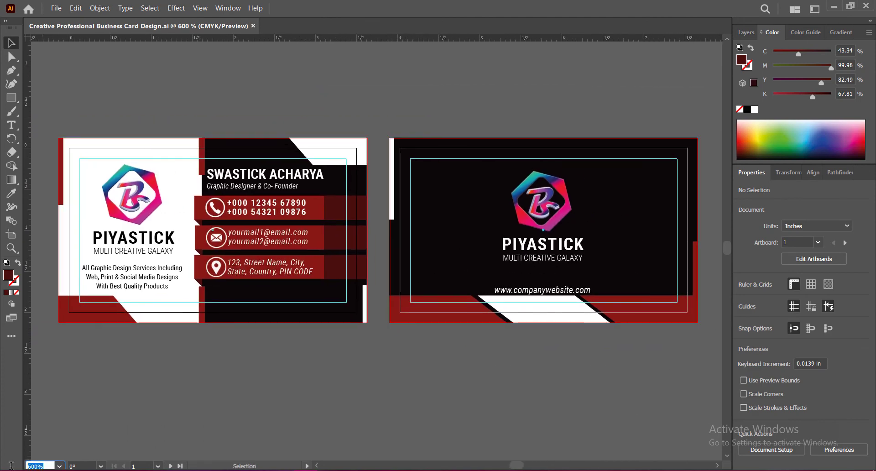
pyautogui.write('700')
pyautogui.press('Return')
pyautogui.moveTo(386, 254); pyautogui.dragTo(419, 264)
pyautogui.doubleClick(36, 466)
pyautogui.write('650')
pyautogui.press('Return')
pyautogui.moveTo(423, 391); pyautogui.dragTo(392, 387)
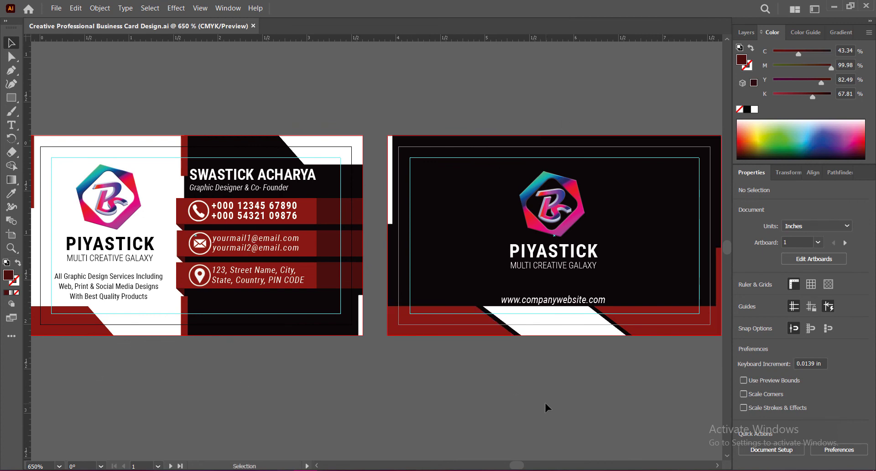
pyautogui.doubleClick(37, 466)
pyautogui.write('600')
pyautogui.press('Return')
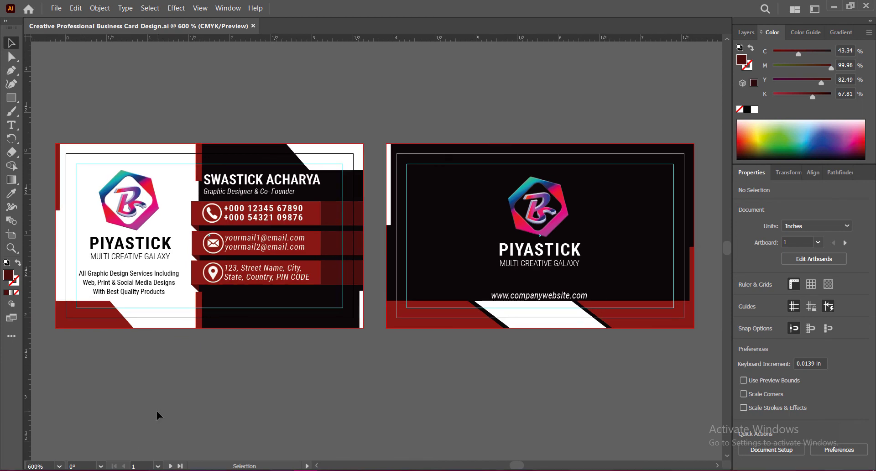
pyautogui.doubleClick(36, 466)
pyautogui.write('620')
pyautogui.press('Return')
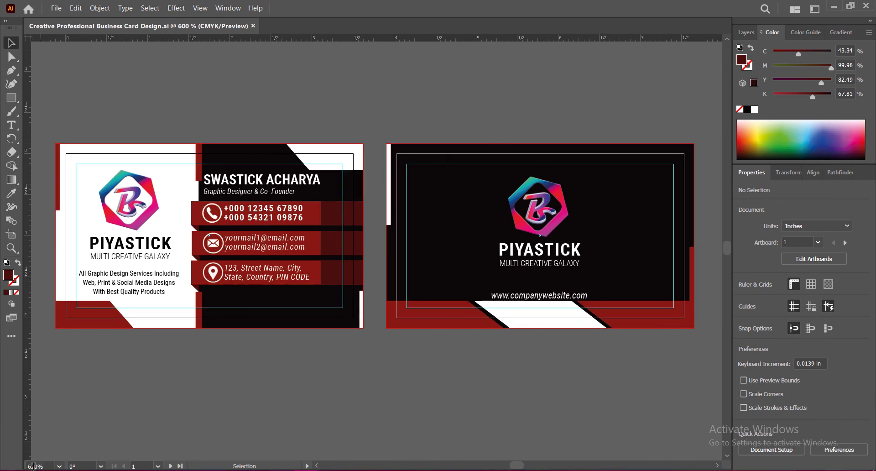